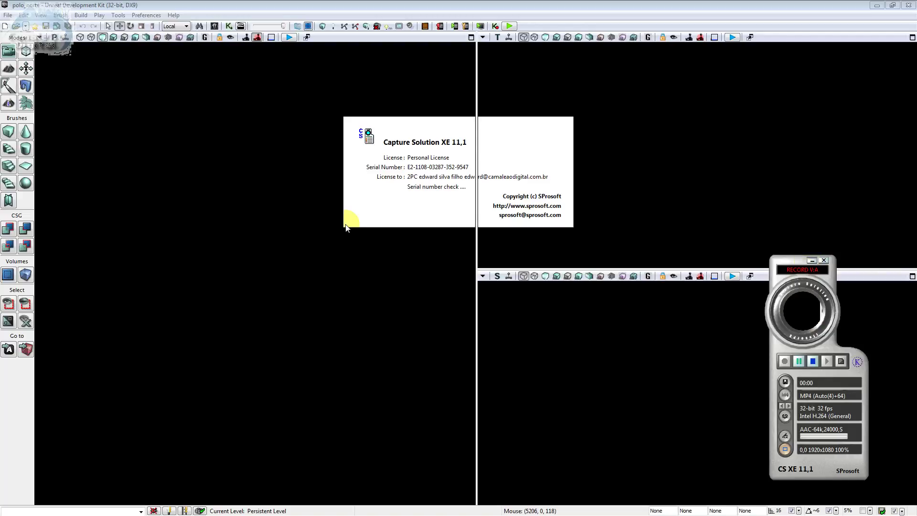
# Step: Browse the level's assets, filter to materials, and preview material_gelo04 in the material editor
pyautogui.click(429, 320)
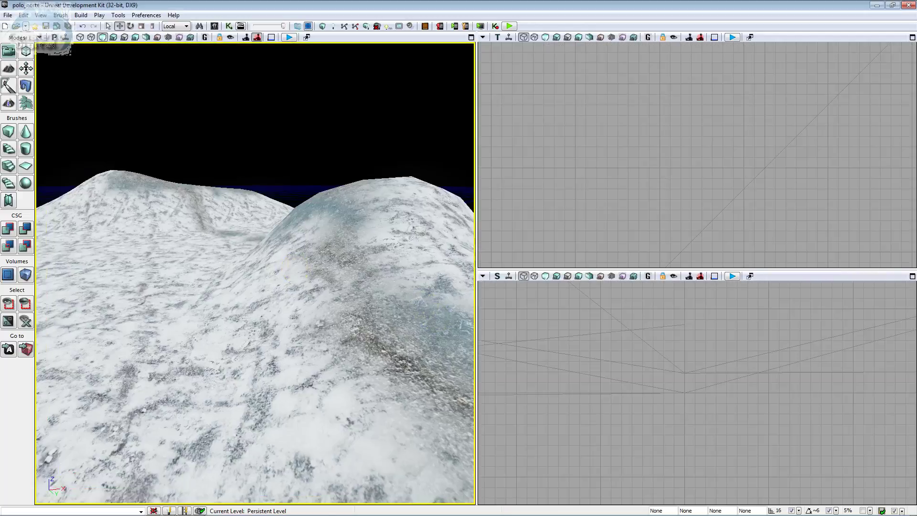
pyautogui.moveTo(416, 306); pyautogui.dragTo(382, 296)
pyautogui.click(214, 26)
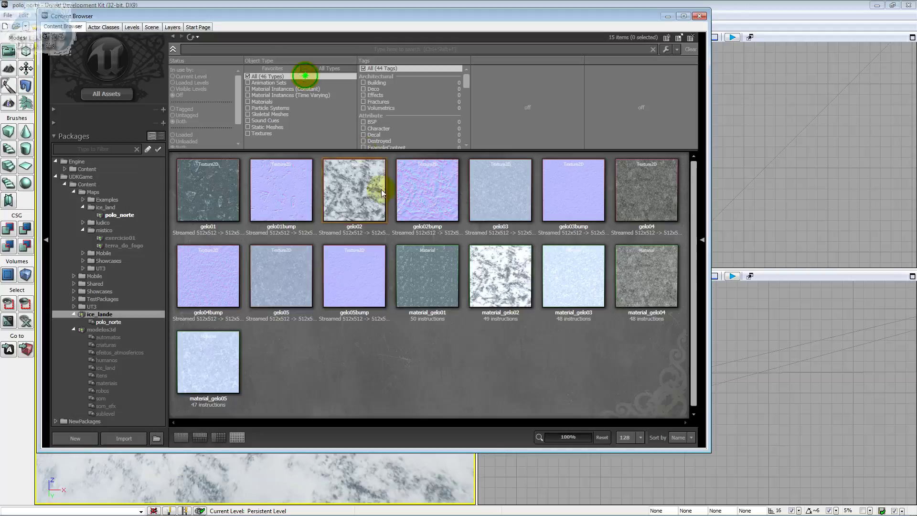
pyautogui.click(328, 297)
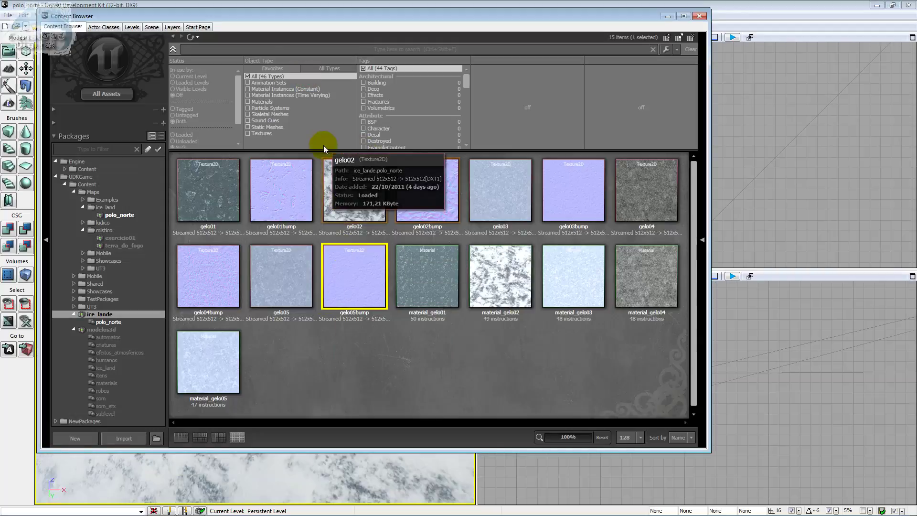
pyautogui.click(273, 101)
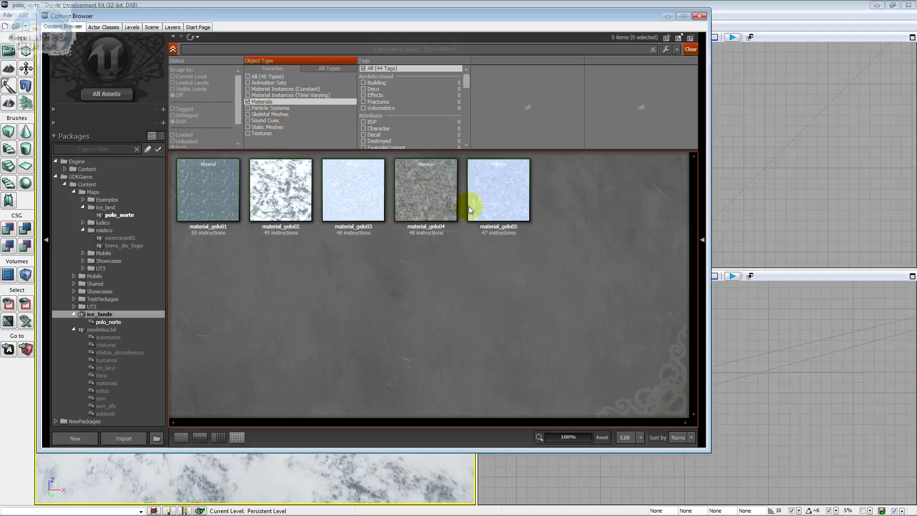
pyautogui.doubleClick(420, 203)
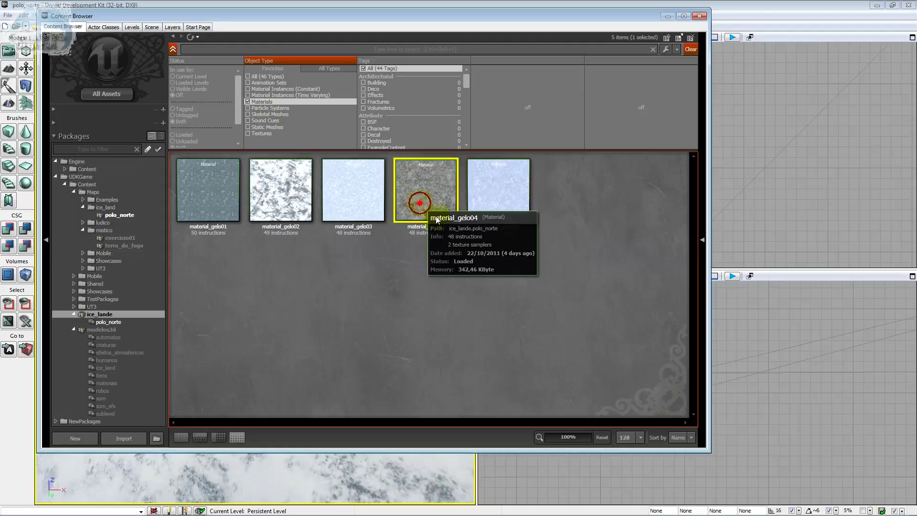
pyautogui.moveTo(359, 203); pyautogui.dragTo(382, 230)
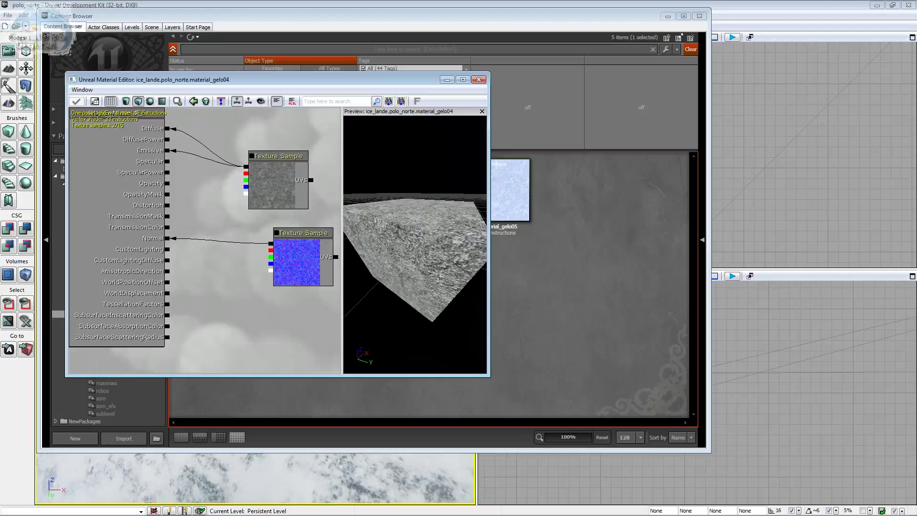
pyautogui.click(477, 79)
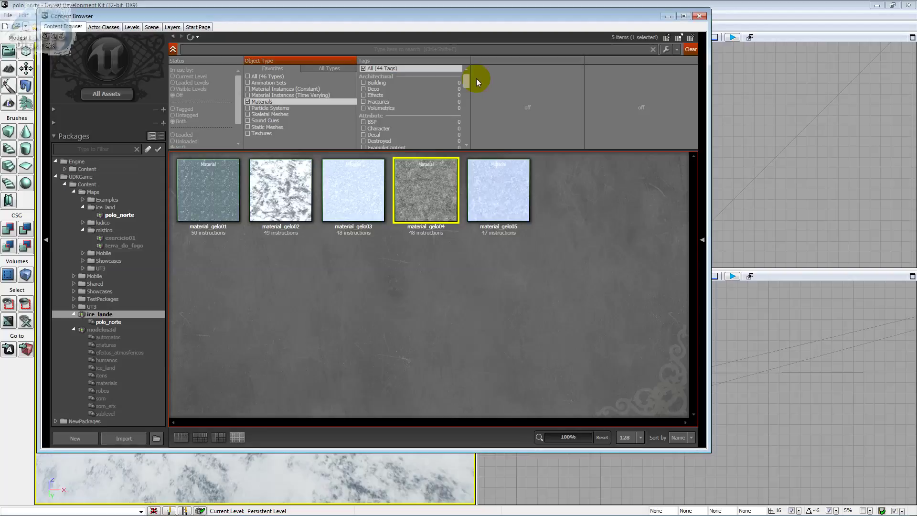
pyautogui.click(700, 16)
# Step: Inspect the Lightmass Environment Color in World Properties without changing it, then save polo_norte
pyautogui.click(41, 15)
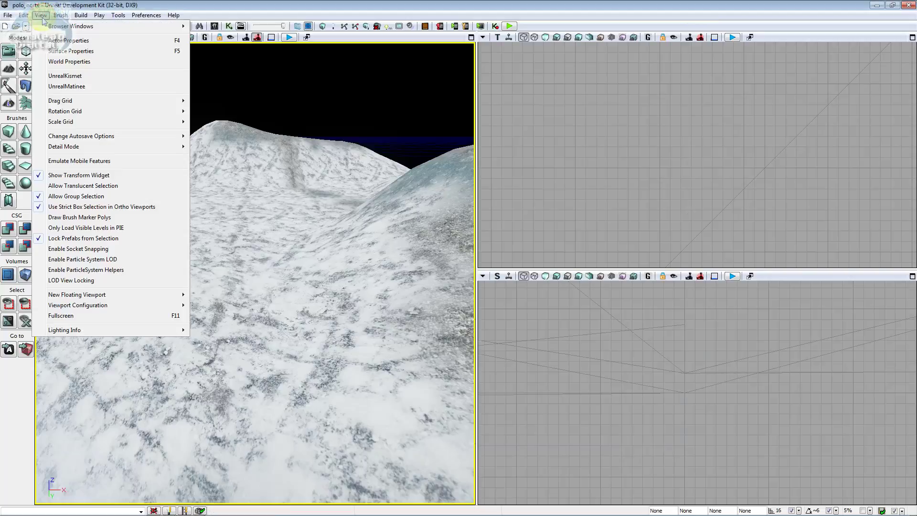
pyautogui.moveTo(58, 16)
pyautogui.click(70, 61)
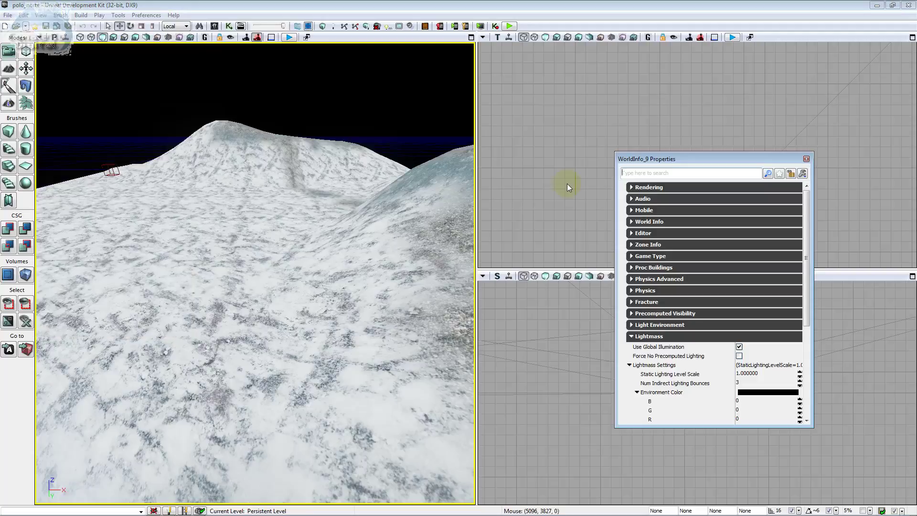
pyautogui.moveTo(686, 158); pyautogui.dragTo(563, 87)
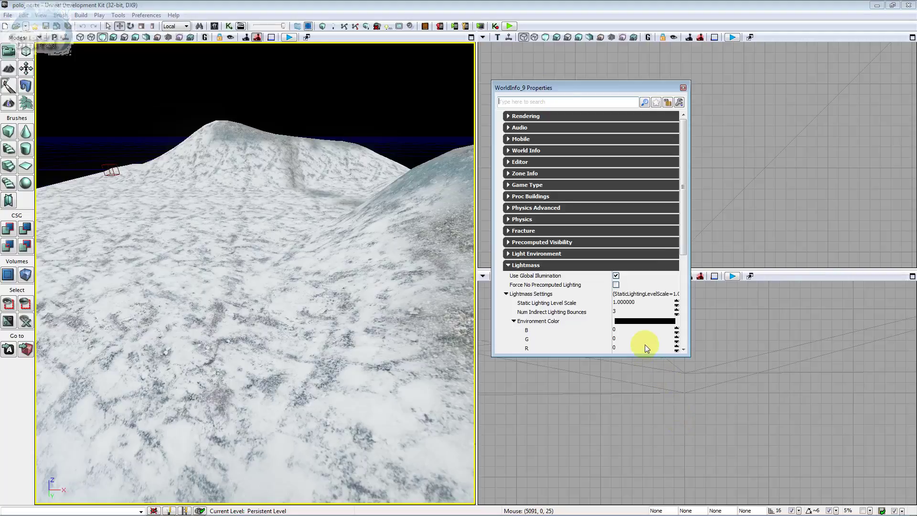
pyautogui.click(643, 327)
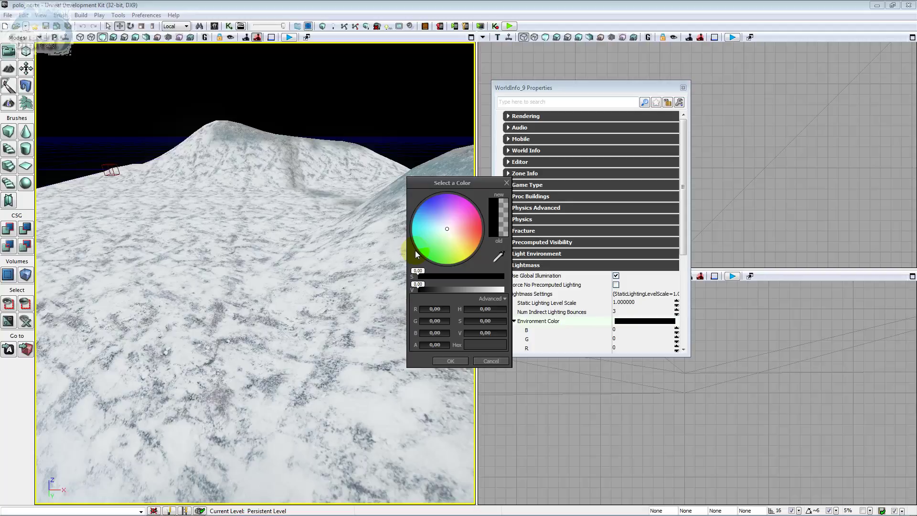
pyautogui.click(486, 361)
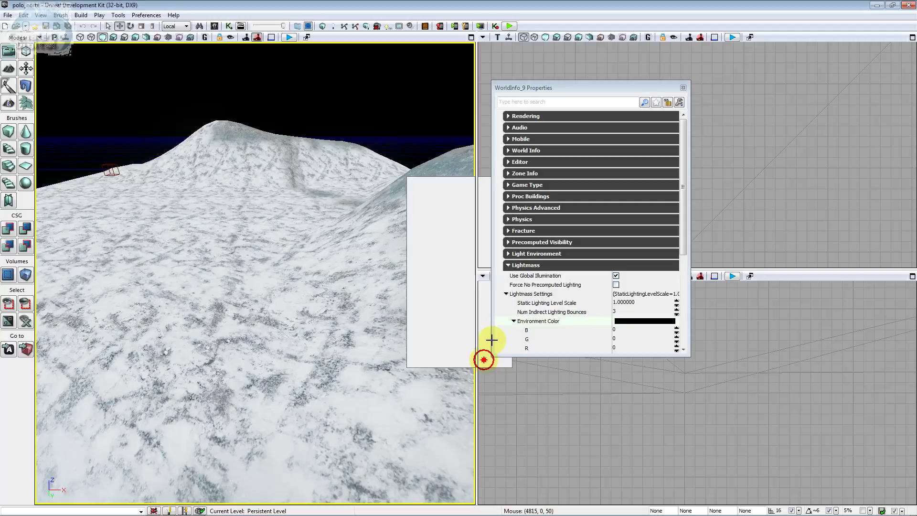
pyautogui.click(684, 87)
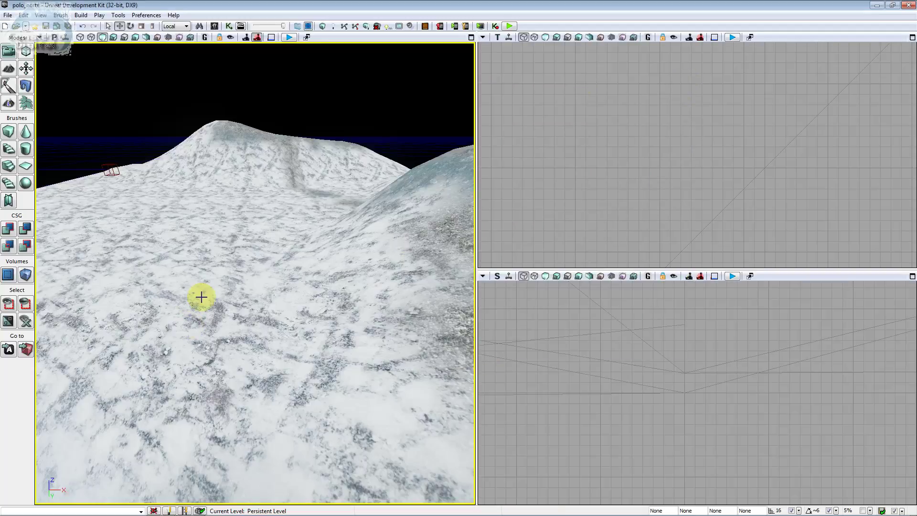
pyautogui.moveTo(202, 297); pyautogui.dragTo(72, 47, button='right')
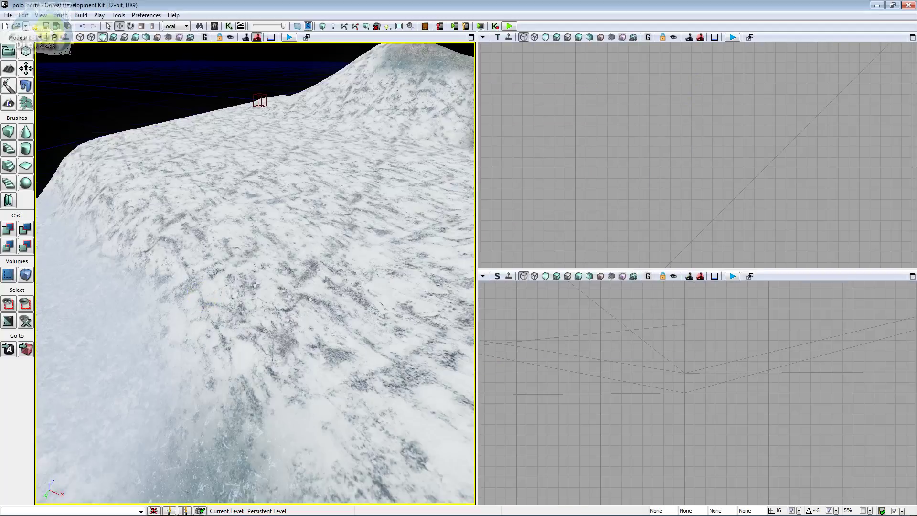
pyautogui.hotkey('ctrl', 's')
# Step: Build lighting, allowing SwarmAgent through the firewall, and review the missing importance volume error
pyautogui.click(366, 25)
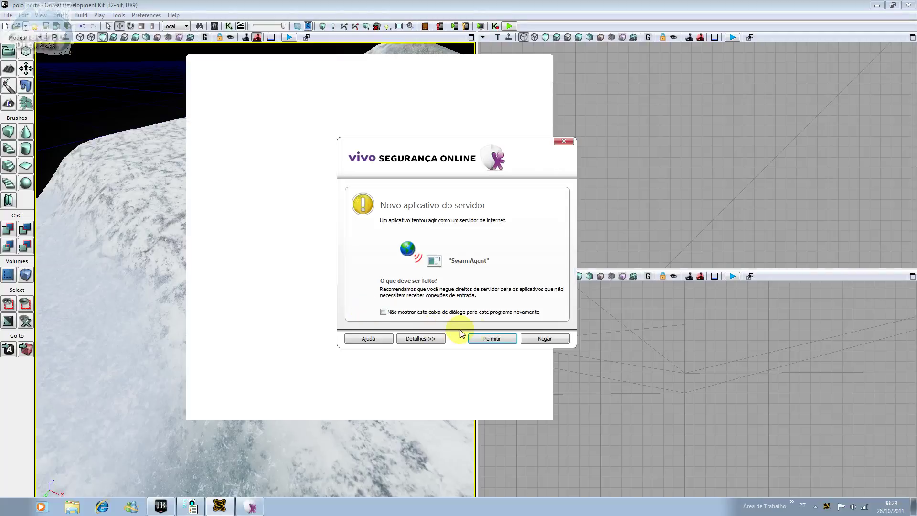
pyautogui.click(483, 339)
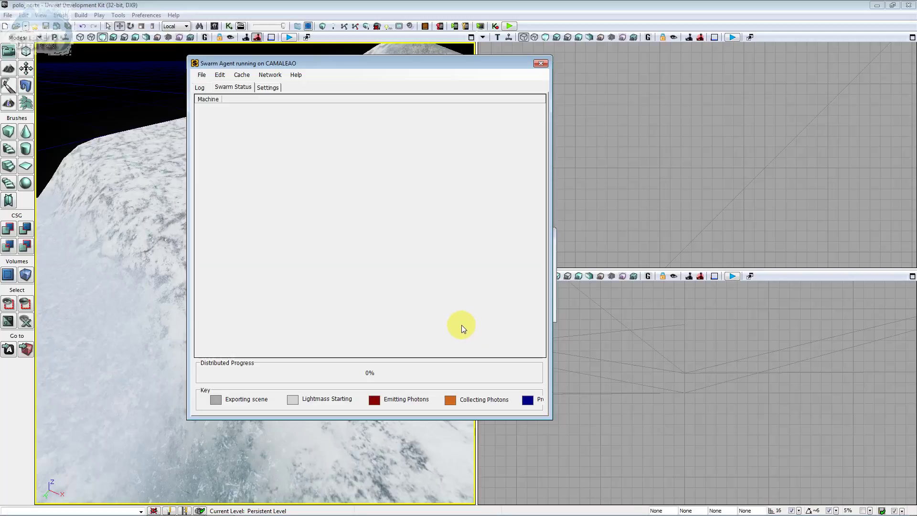
pyautogui.moveTo(371, 64); pyautogui.dragTo(634, 95)
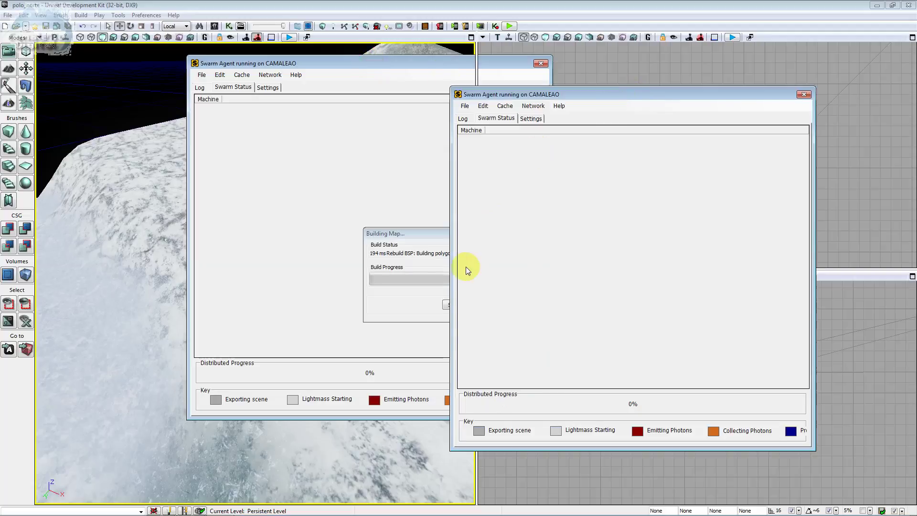
pyautogui.click(415, 240)
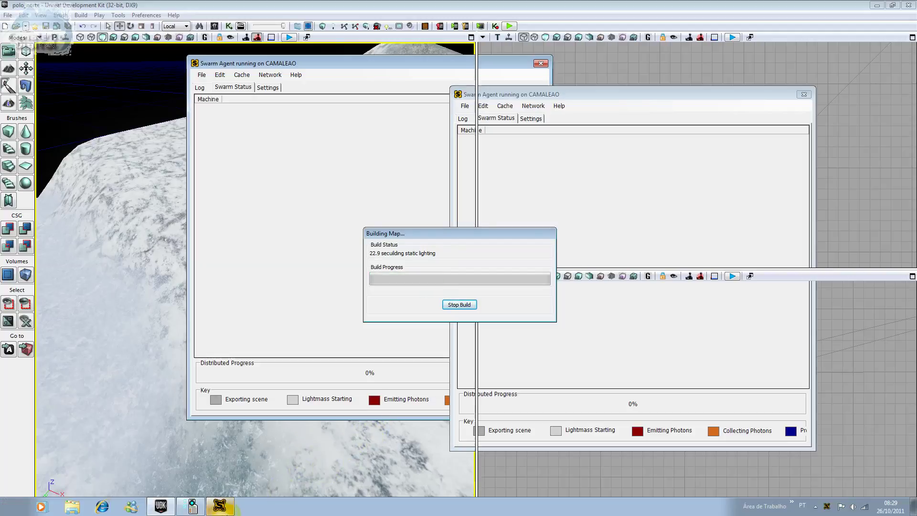
pyautogui.click(220, 507)
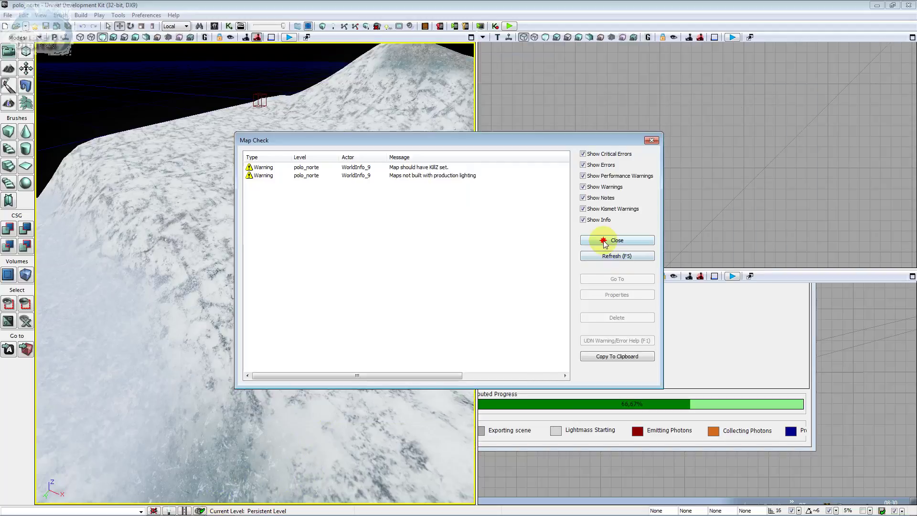
pyautogui.click(605, 242)
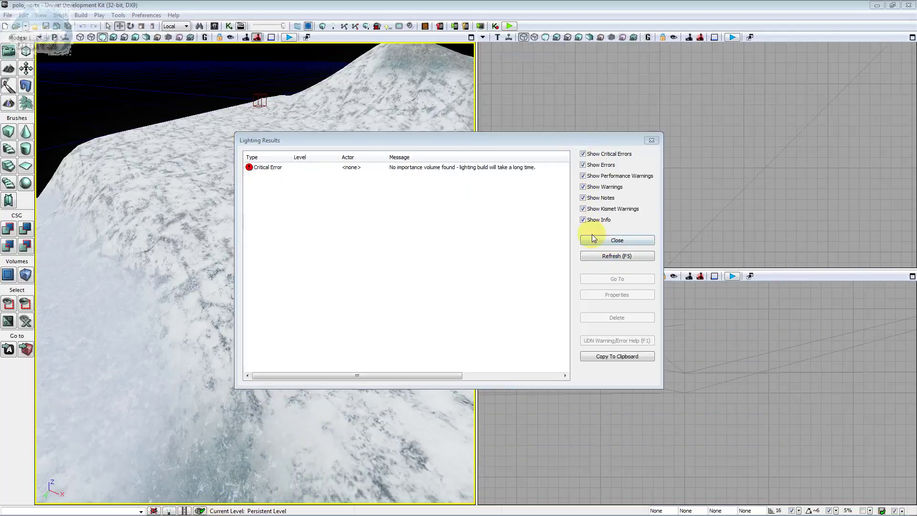
pyautogui.click(430, 167)
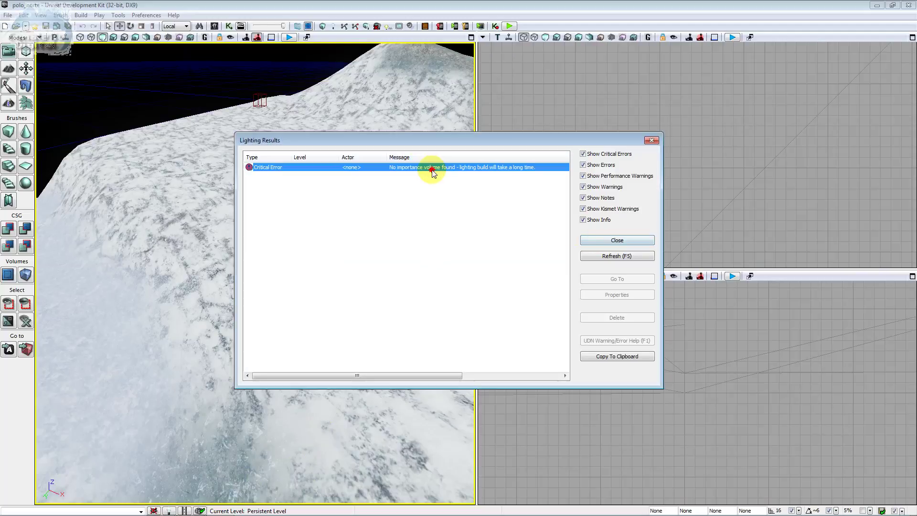
pyautogui.click(606, 243)
pyautogui.moveTo(312, 252); pyautogui.dragTo(311, 251)
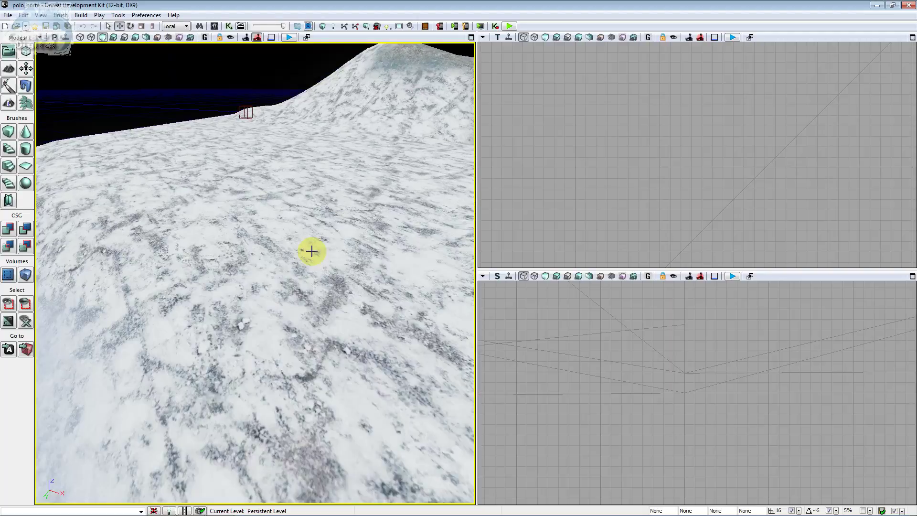
pyautogui.moveTo(312, 251); pyautogui.dragTo(312, 251)
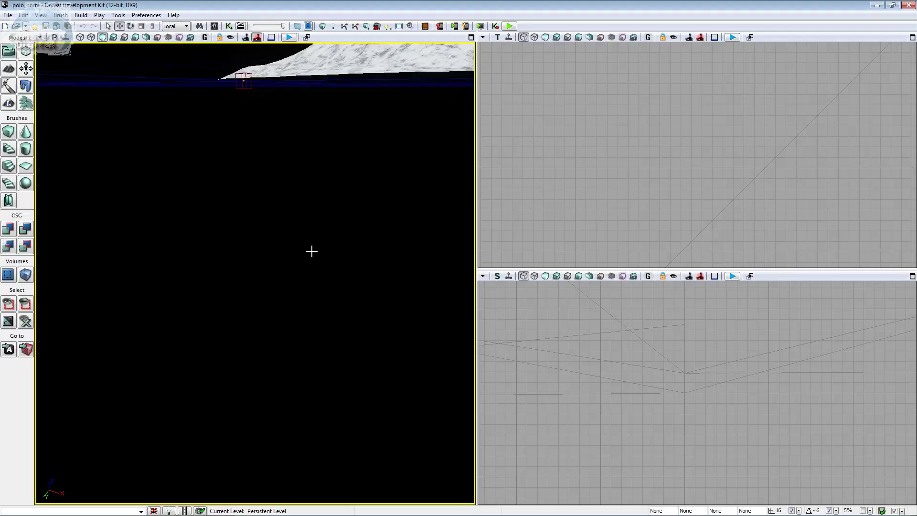
pyautogui.moveTo(311, 251); pyautogui.dragTo(331, 3)
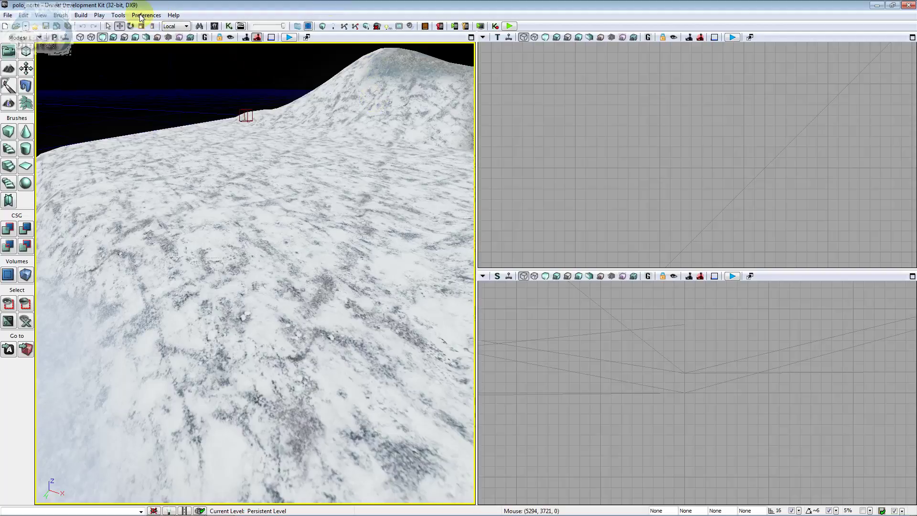
pyautogui.click(124, 16)
pyautogui.moveTo(147, 19)
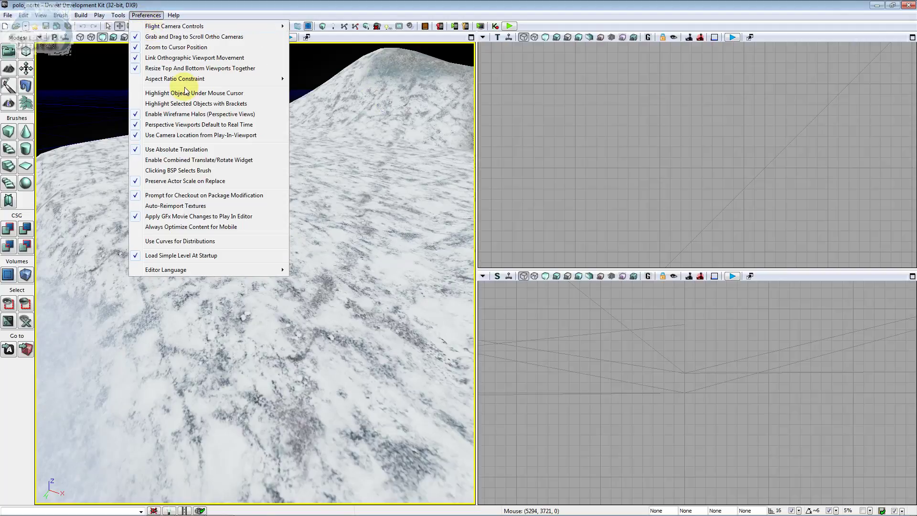
pyautogui.click(425, 46)
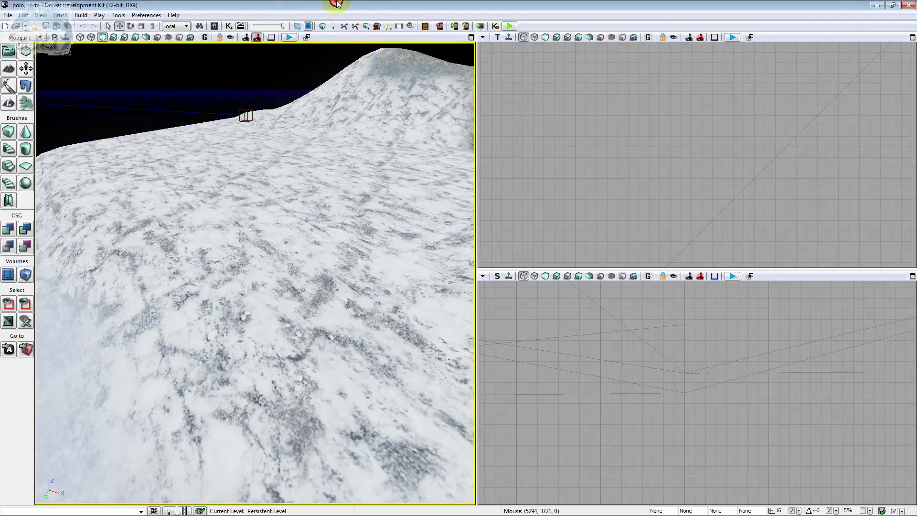
pyautogui.click(289, 38)
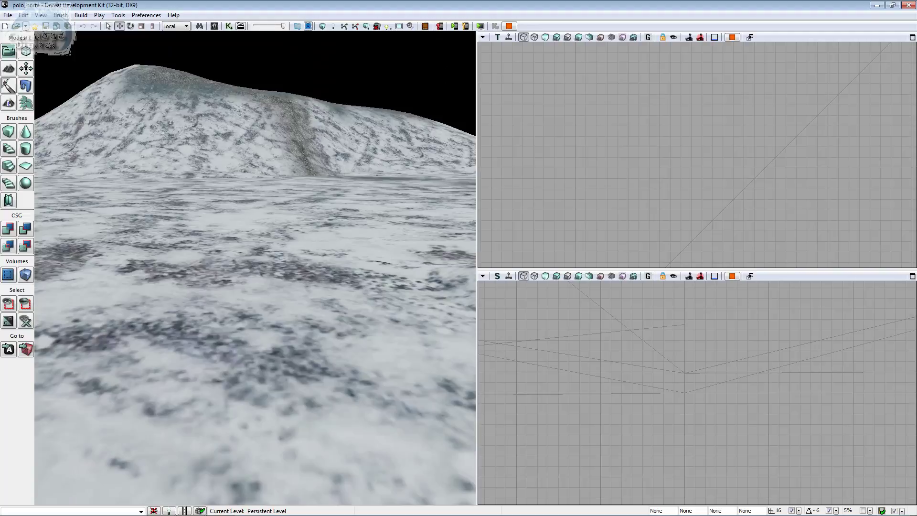
pyautogui.press('Escape')
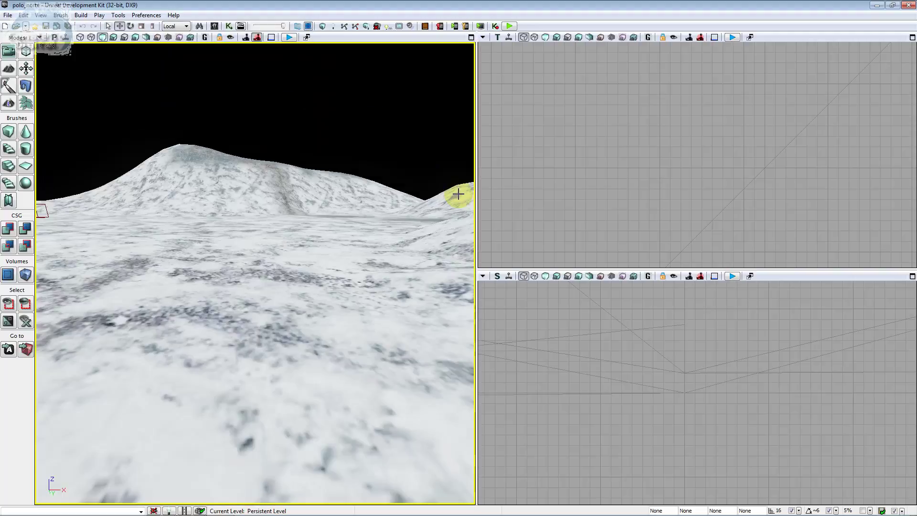
pyautogui.click(480, 177)
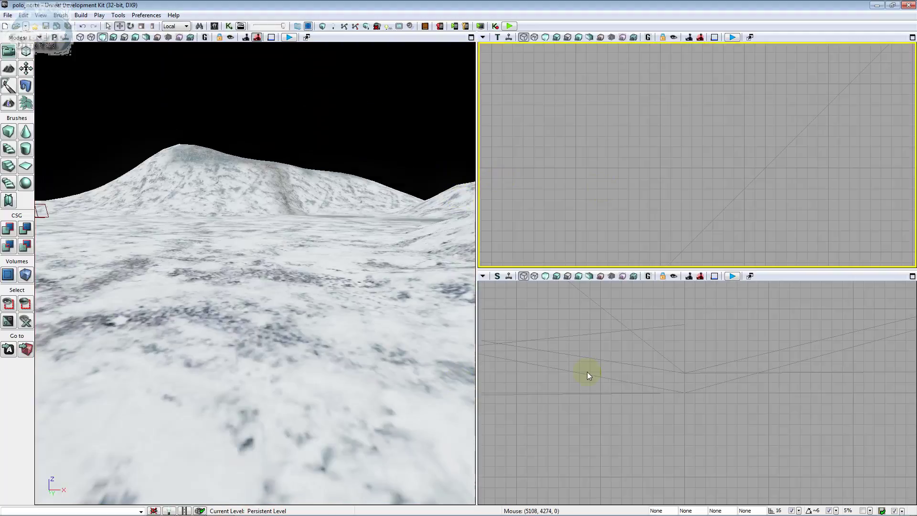
pyautogui.click(796, 345)
pyautogui.moveTo(253, 287); pyautogui.dragTo(253, 267)
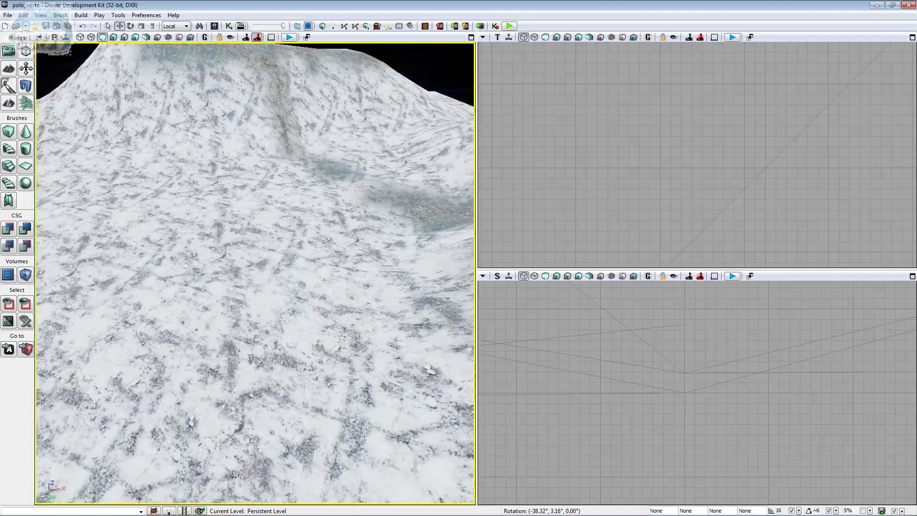
pyautogui.moveTo(253, 267); pyautogui.dragTo(67, 24)
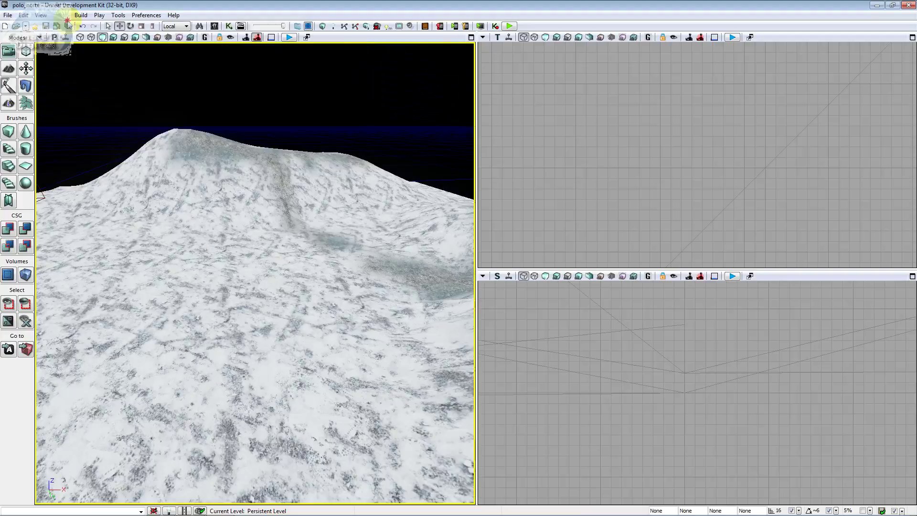
# Step: Select DirectionalLight under Lights > DirectionalLights in the Actor Classes browser
pyautogui.click(62, 16)
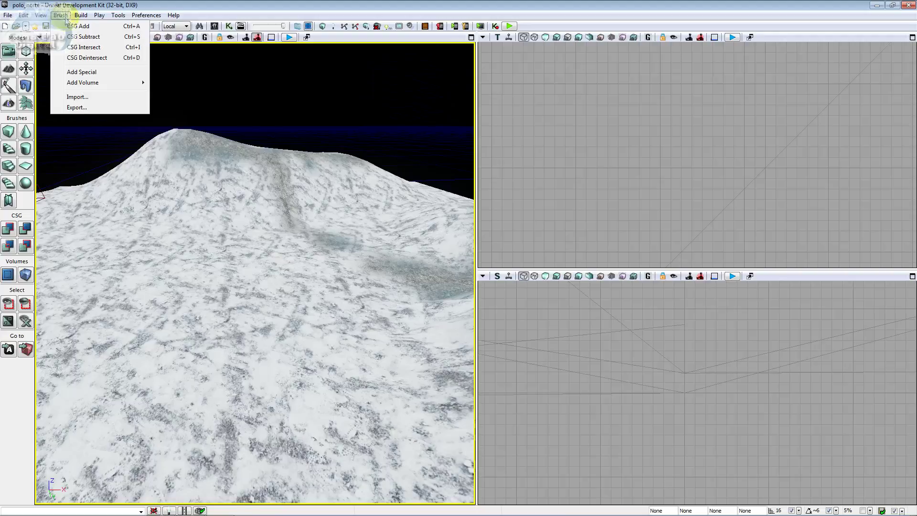
pyautogui.moveTo(45, 18)
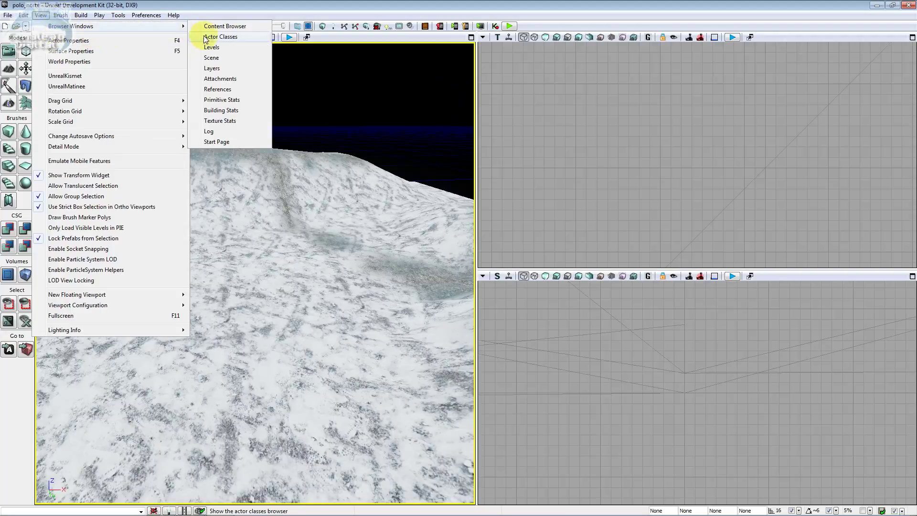
pyautogui.click(212, 26)
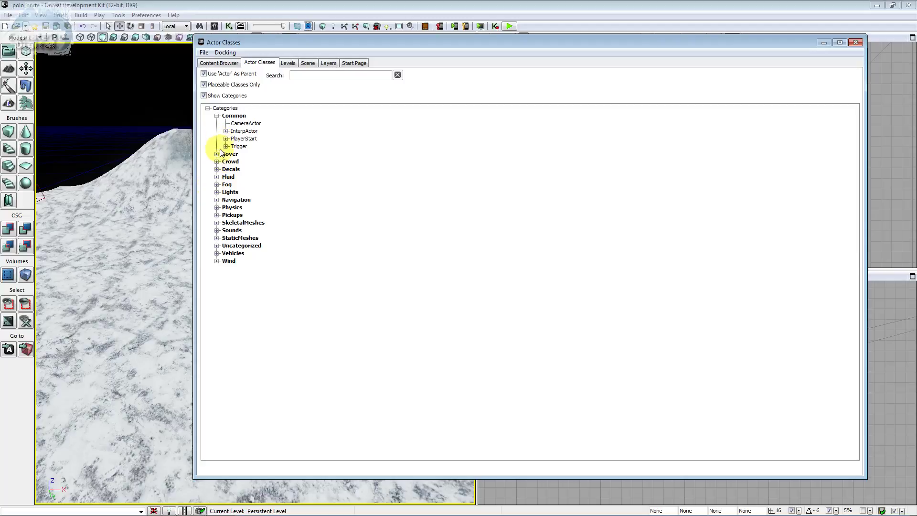
pyautogui.click(218, 191)
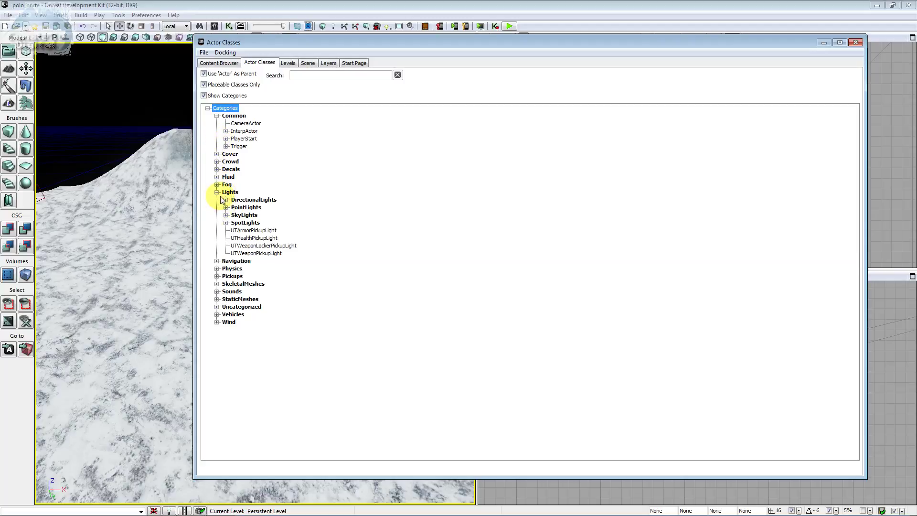
pyautogui.click(226, 200)
pyautogui.click(240, 207)
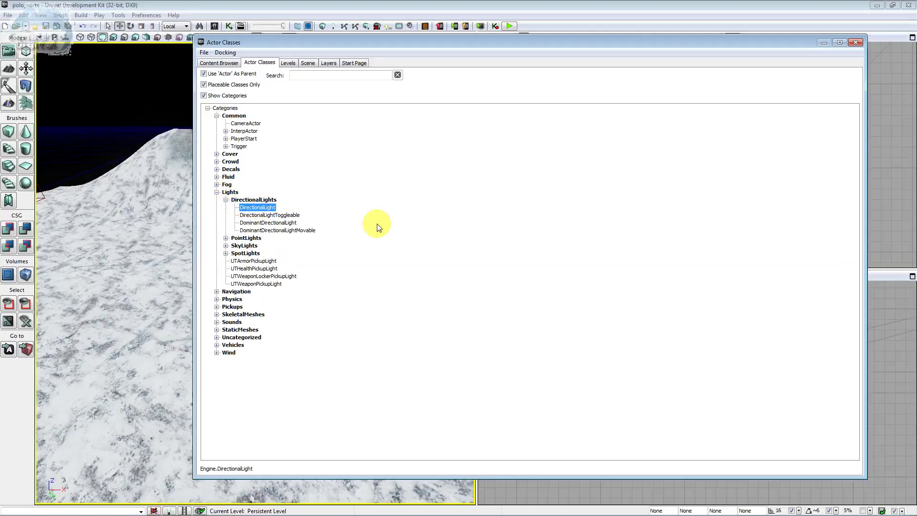
pyautogui.click(855, 43)
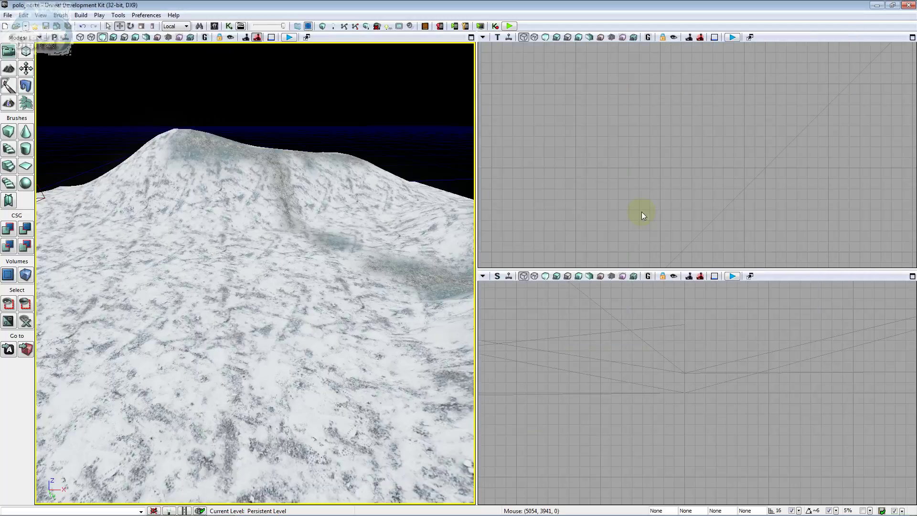
# Step: Zoom the side viewport out and pan it to show the whole terrain with room above
pyautogui.click(680, 329)
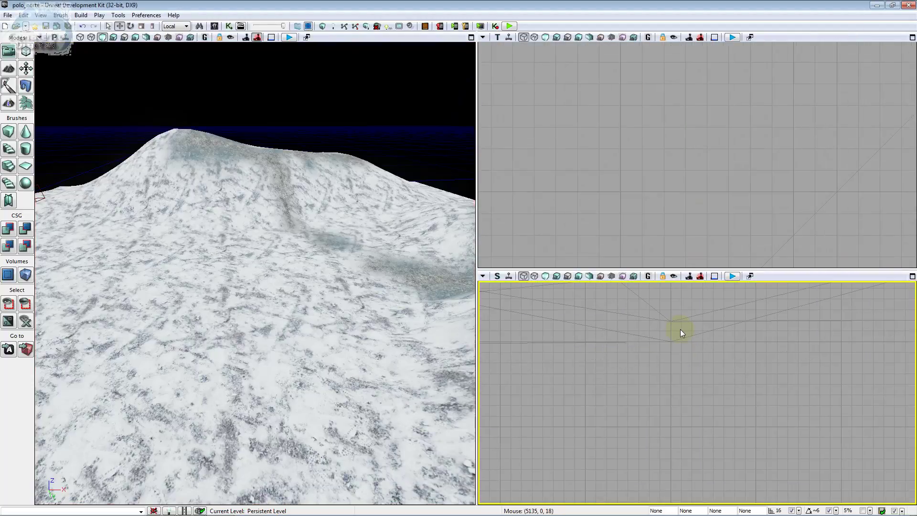
pyautogui.scroll(-1, 680, 329)
pyautogui.scroll(-1, 681, 328)
pyautogui.scroll(-2, 680, 329)
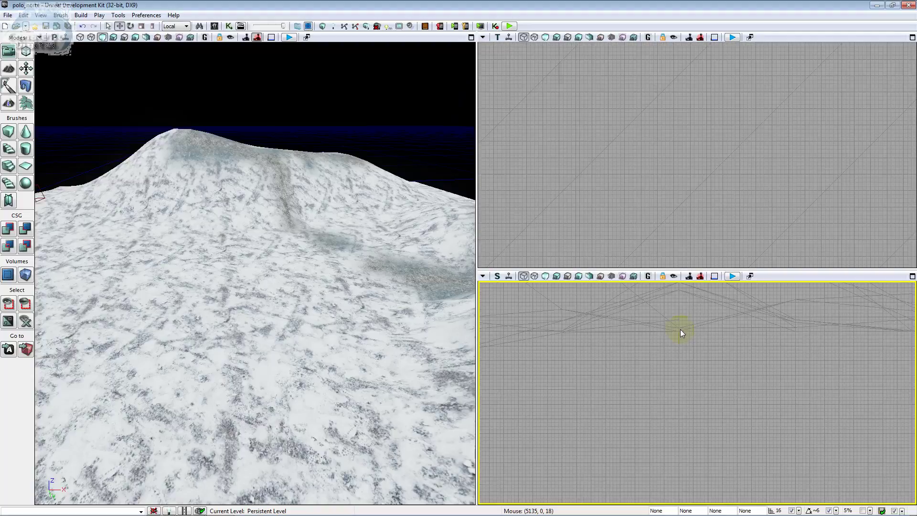
pyautogui.scroll(-2, 680, 328)
pyautogui.scroll(-1, 680, 333)
pyautogui.scroll(-1, 681, 333)
pyautogui.scroll(-1, 681, 333)
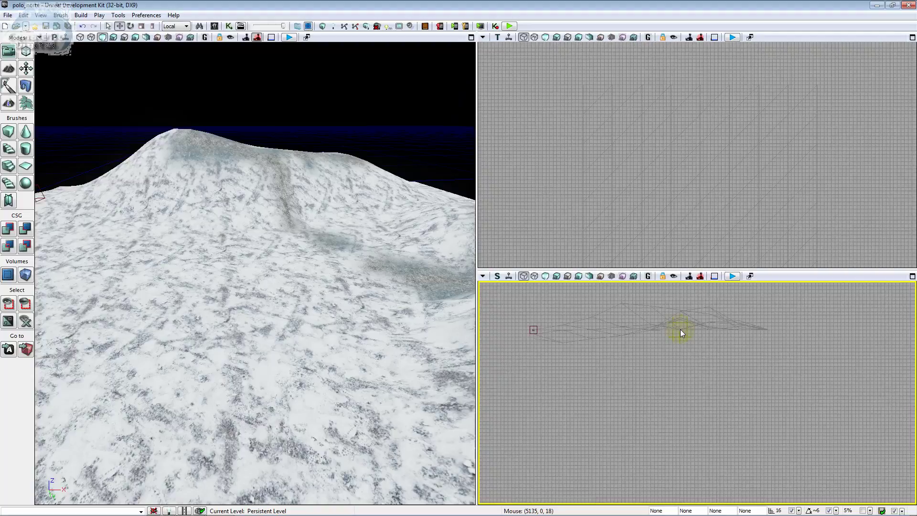
pyautogui.scroll(-1, 680, 333)
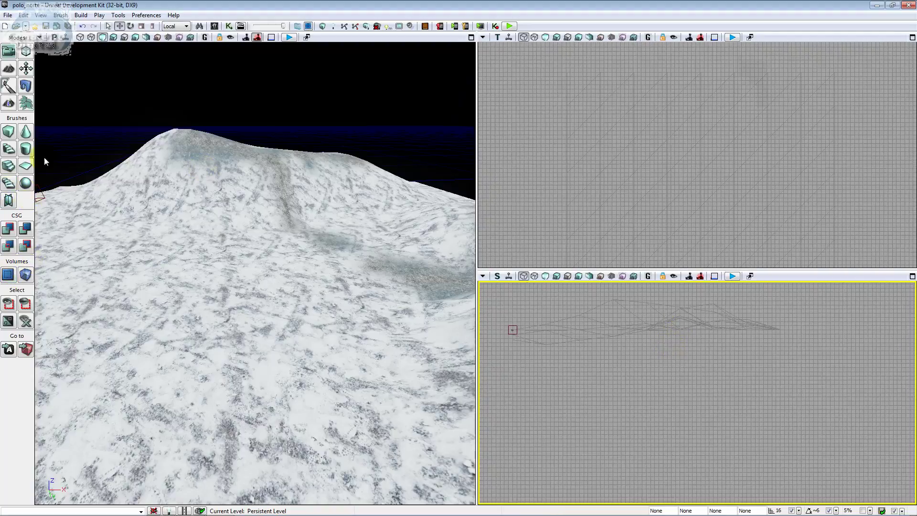
pyautogui.moveTo(672, 352); pyautogui.dragTo(723, 335)
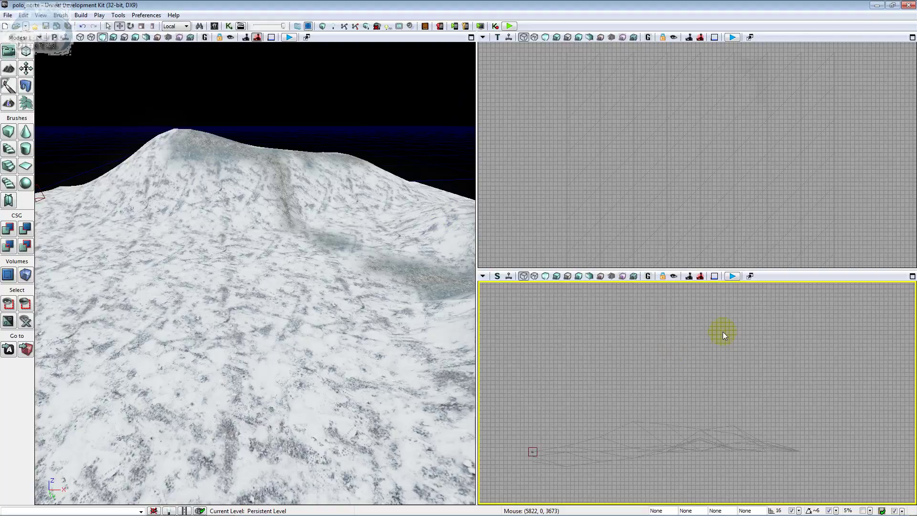
# Step: Add a DirectionalLight from the side view, lower it toward the terrain, and centre the views on it
pyautogui.rightClick(701, 324)
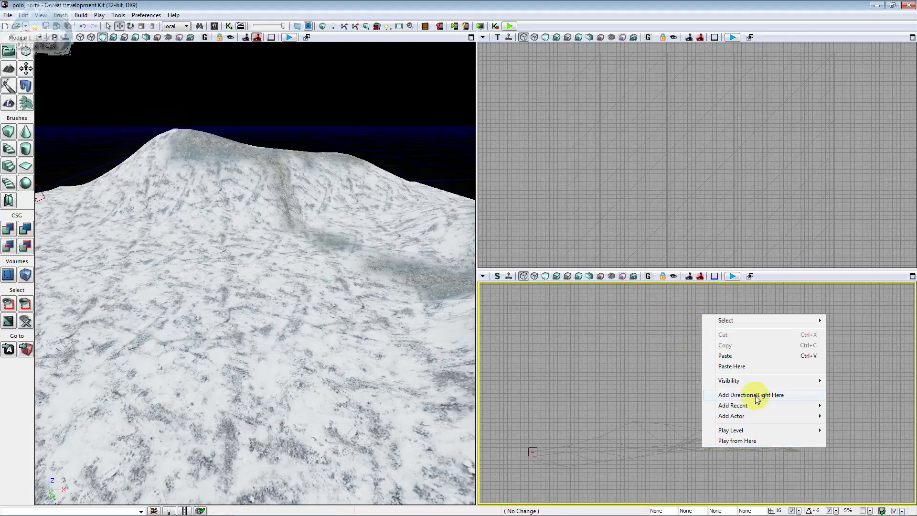
pyautogui.click(809, 397)
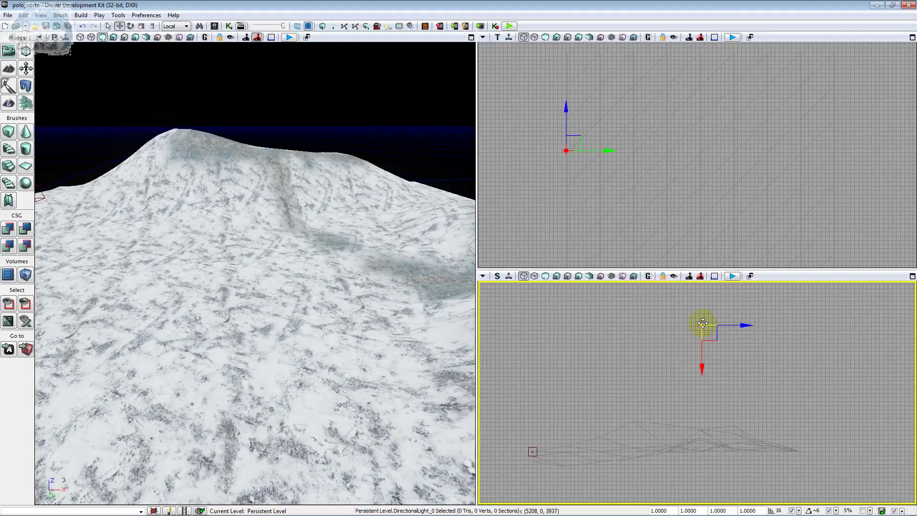
pyautogui.moveTo(703, 323); pyautogui.dragTo(702, 371)
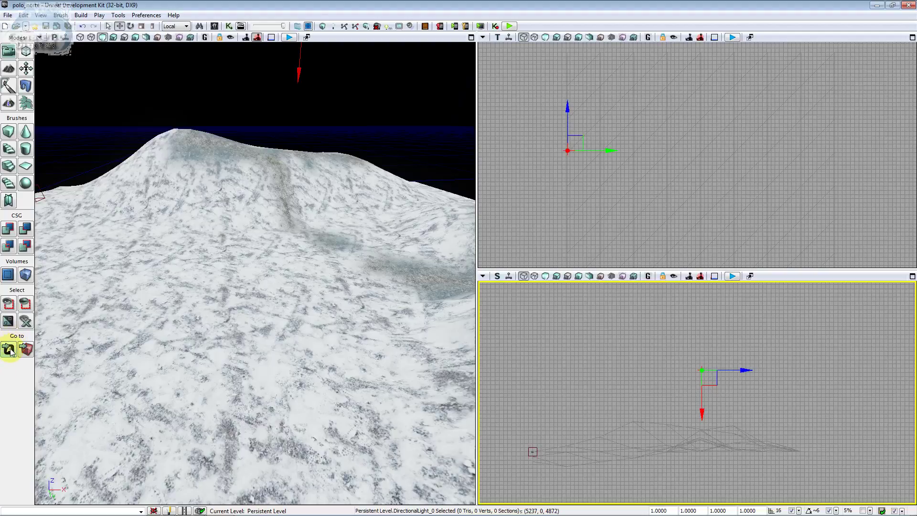
pyautogui.click(10, 350)
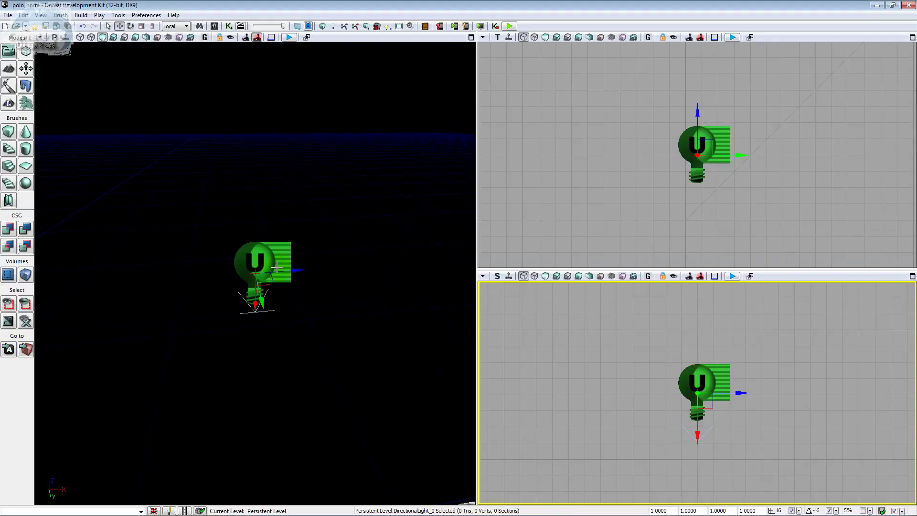
# Step: Lock the perspective view to the light and rotate it to aim across the snow terrain
pyautogui.click(232, 38)
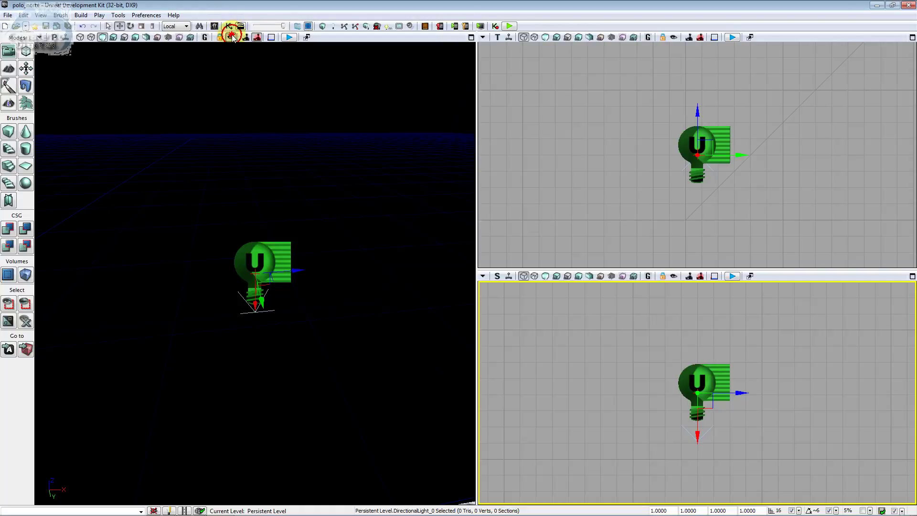
pyautogui.click(262, 258)
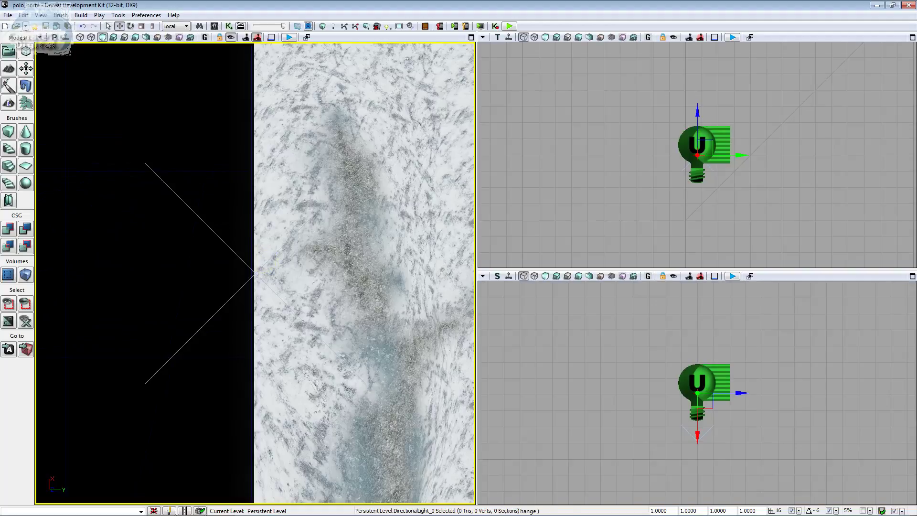
pyautogui.moveTo(262, 258)
pyautogui.mouseDown()
pyautogui.moveTo(305, 258)
pyautogui.moveTo(296, 258)
pyautogui.mouseUp()
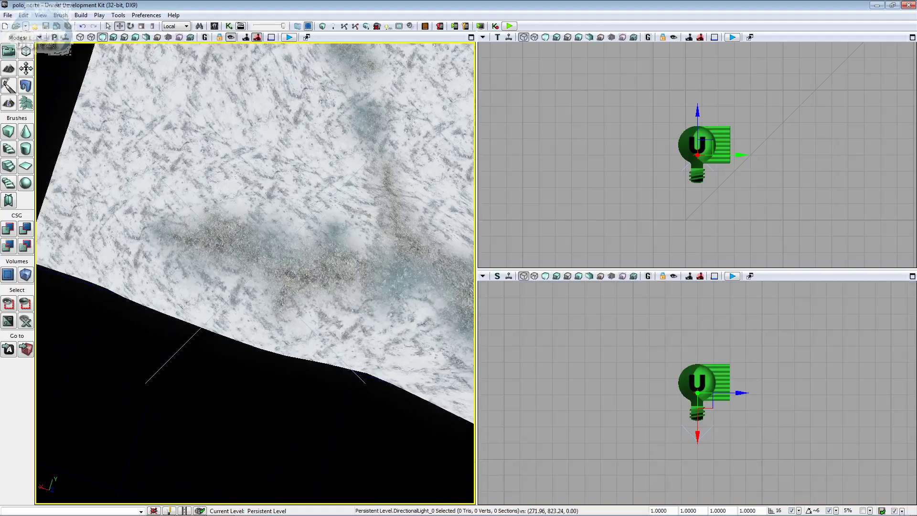
pyautogui.moveTo(262, 258); pyautogui.dragTo(292, 258)
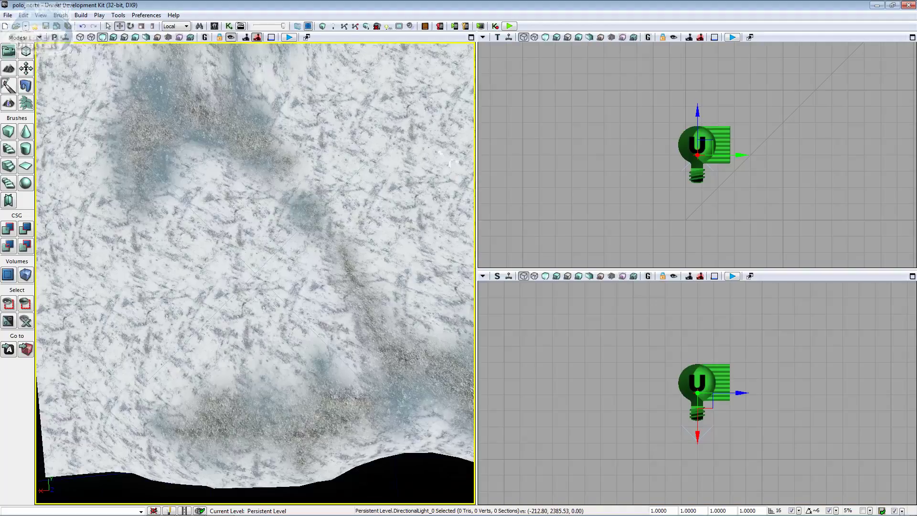
pyautogui.moveTo(262, 258); pyautogui.dragTo(297, 258)
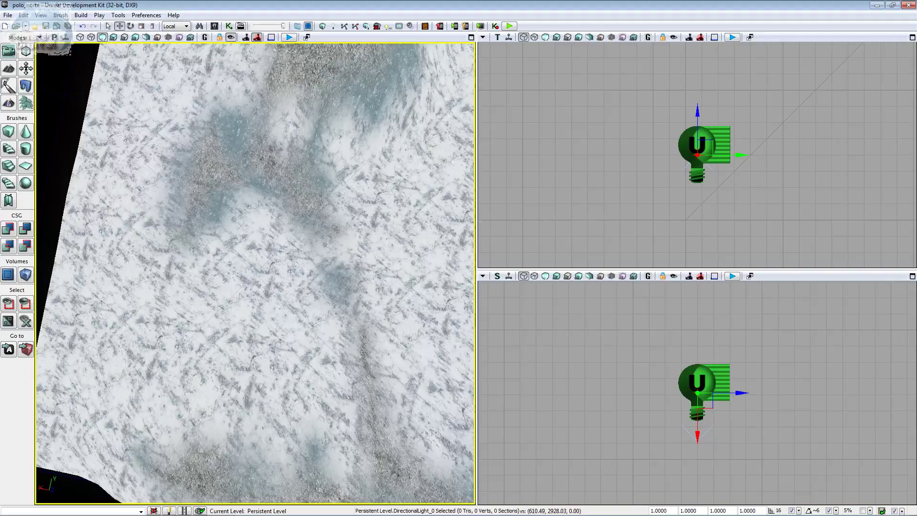
pyautogui.moveTo(261, 258); pyautogui.dragTo(287, 258)
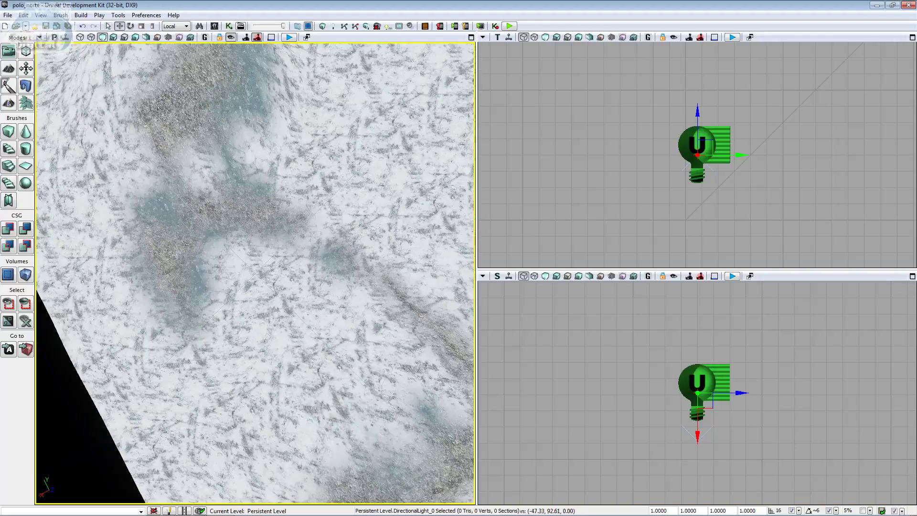
pyautogui.moveTo(350, 149); pyautogui.dragTo(363, 149)
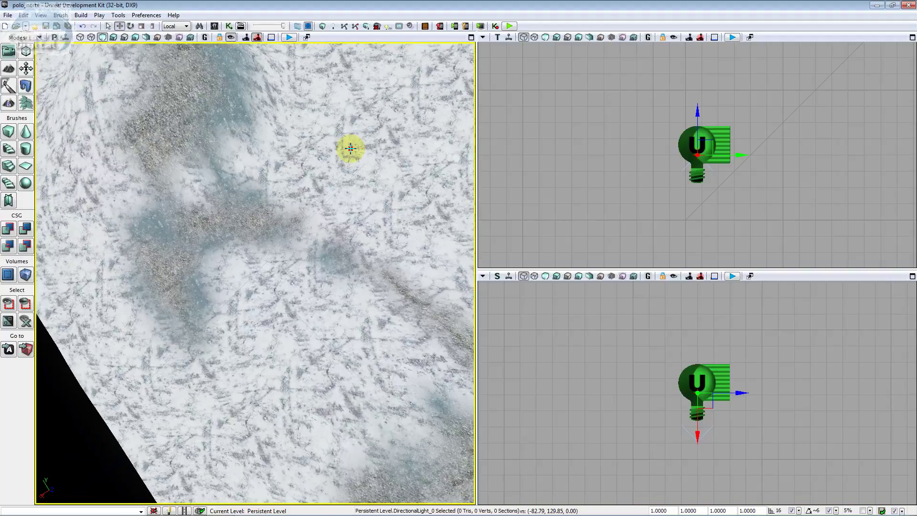
pyautogui.click(233, 37)
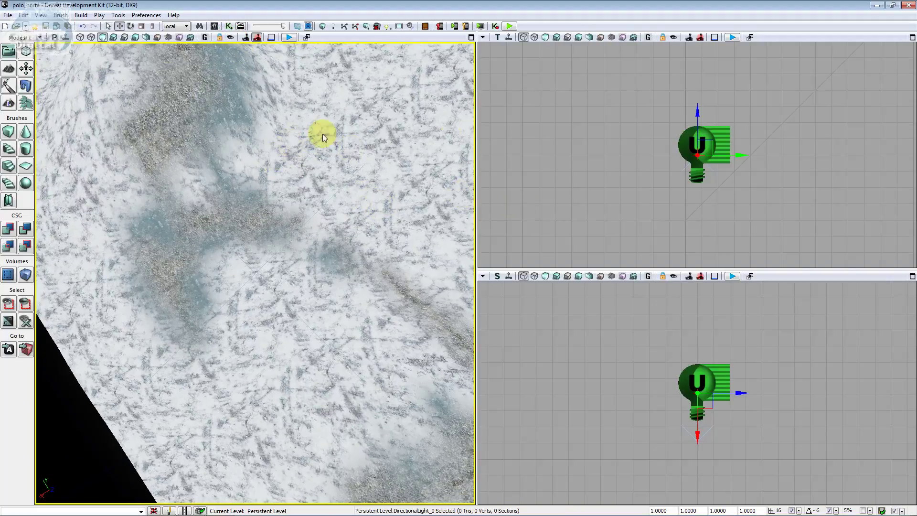
# Step: Select the light in the side view and bring up context menus for the light and terrain
pyautogui.click(695, 381)
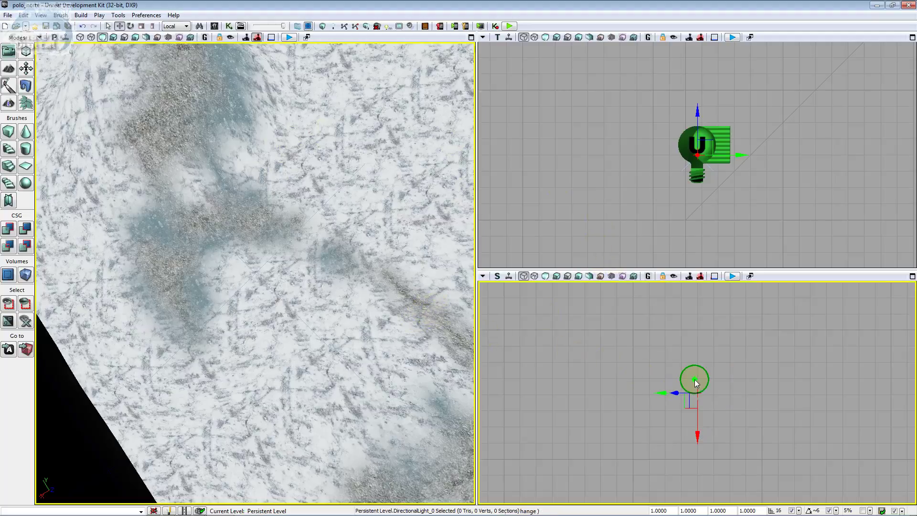
pyautogui.rightClick(696, 382)
pyautogui.click(718, 94)
pyautogui.rightClick(686, 153)
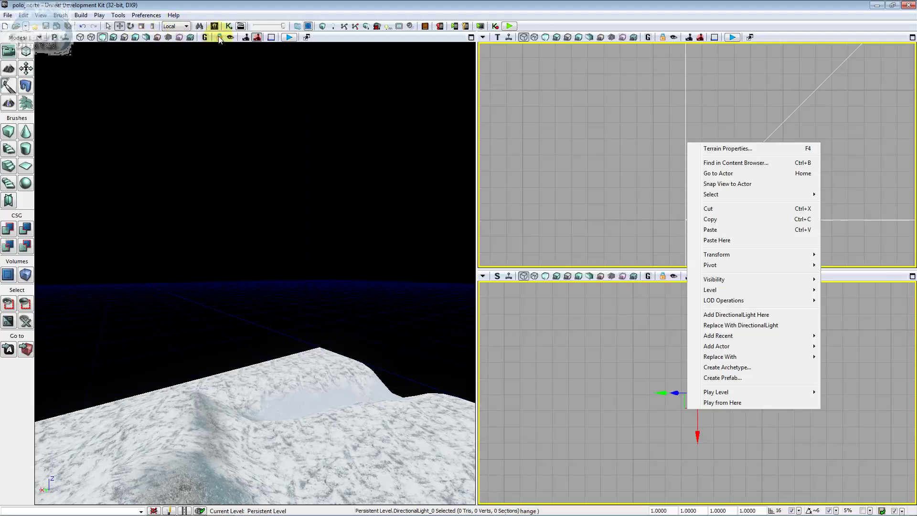
pyautogui.click(199, 26)
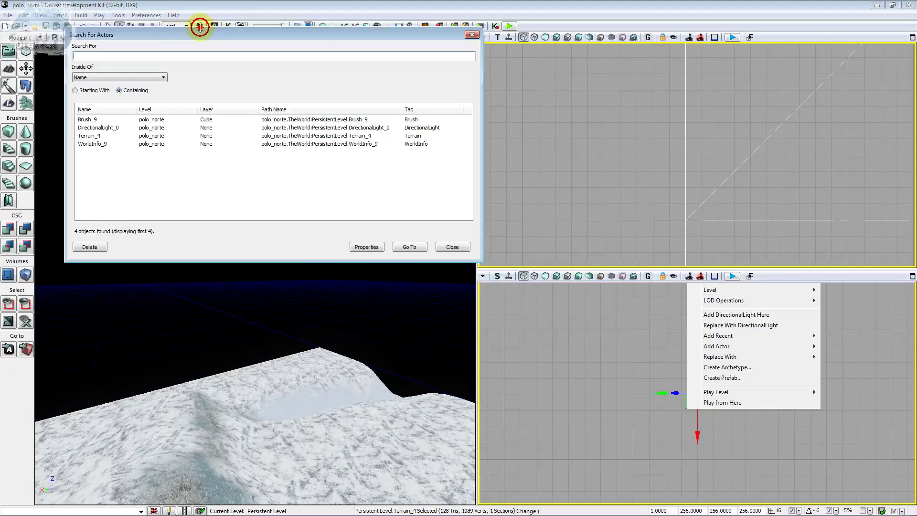
pyautogui.click(125, 128)
pyautogui.click(367, 247)
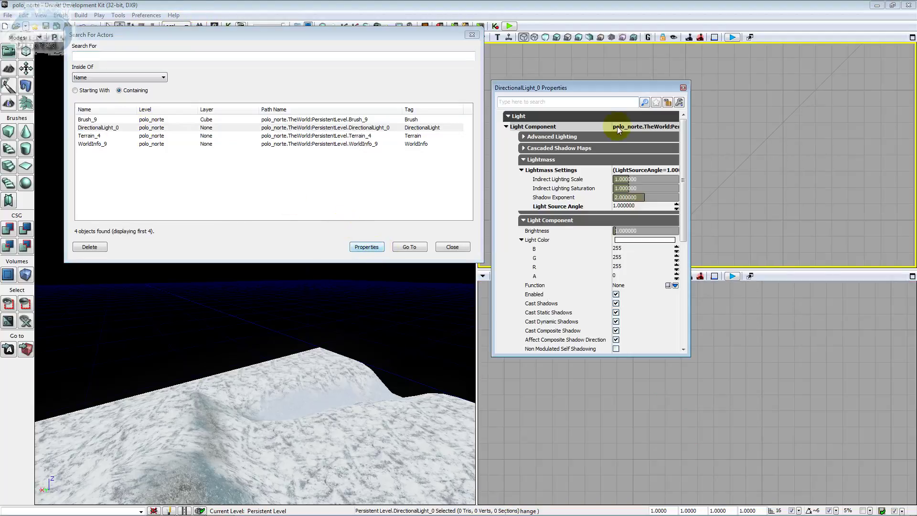
pyautogui.click(641, 180)
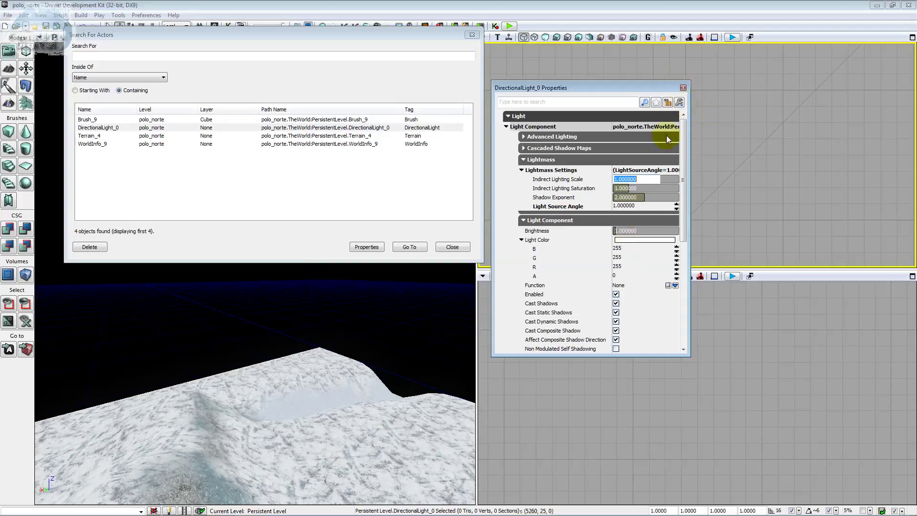
pyautogui.click(683, 88)
pyautogui.click(471, 33)
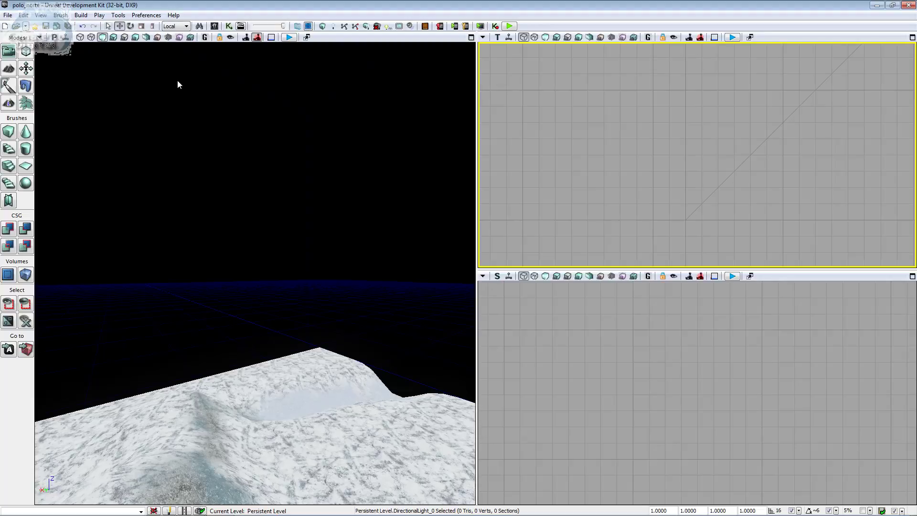
# Step: Look through the View > Browser Windows menu, then bring up the Windows Start menu
pyautogui.click(40, 15)
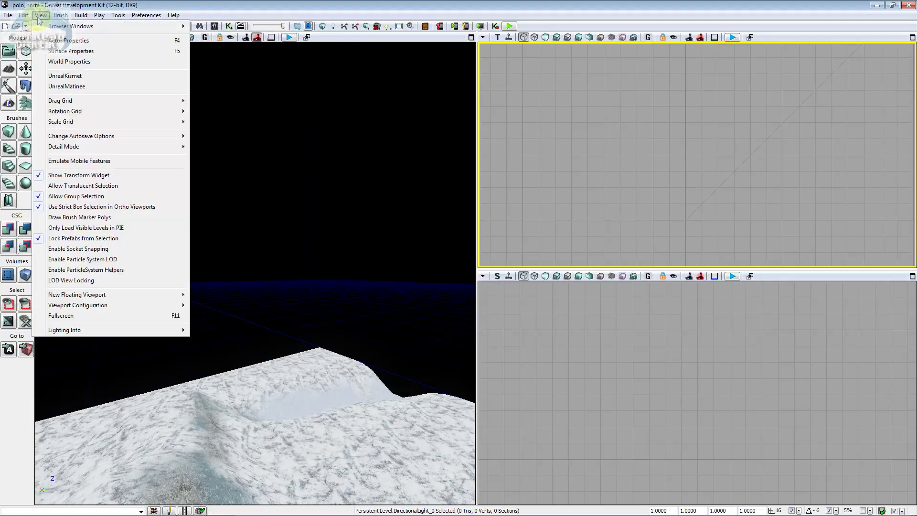
pyautogui.moveTo(46, 29)
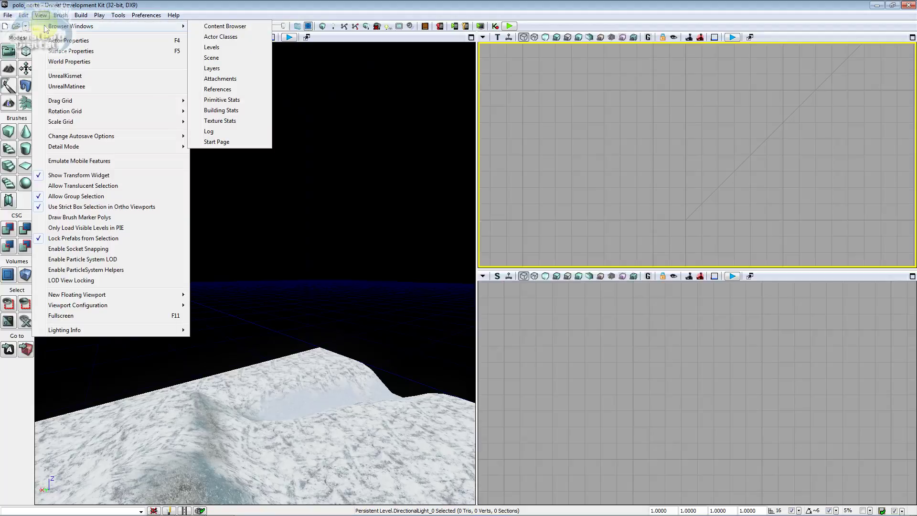
pyautogui.press('super')
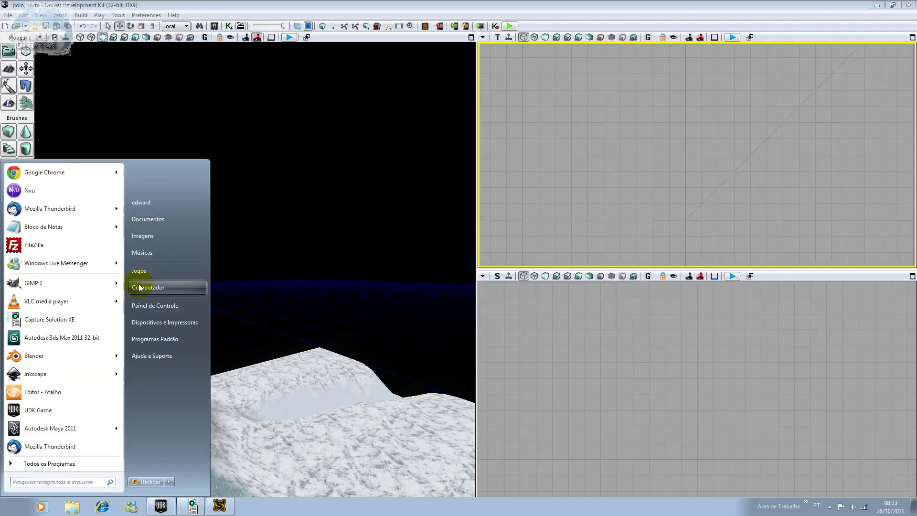
# Step: Navigate to G:\cursos\curso_direcao_de_arte\direcao_arte_aula01\referencias in Explorer
pyautogui.click(139, 287)
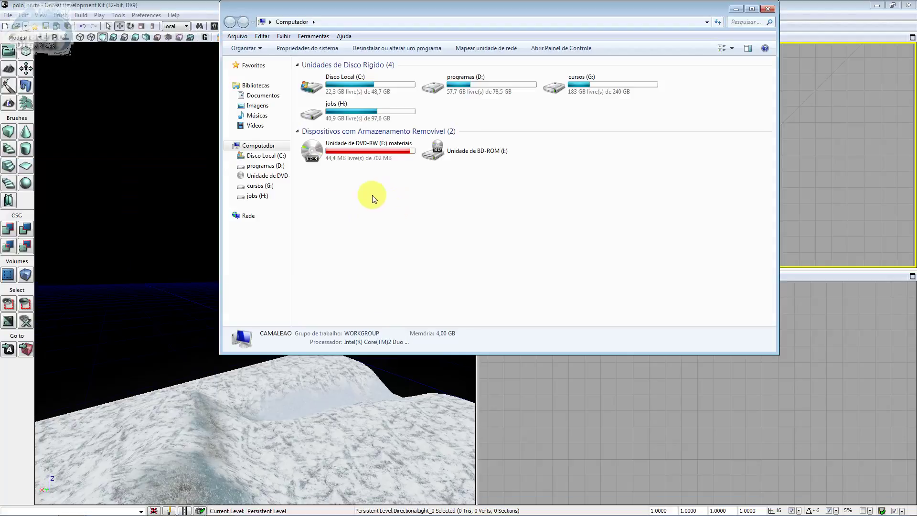
pyautogui.doubleClick(577, 89)
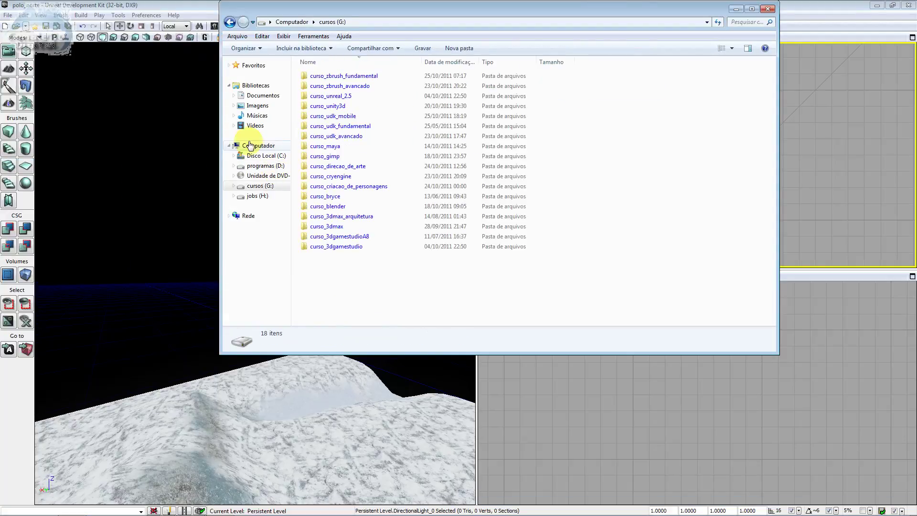
pyautogui.doubleClick(356, 168)
pyautogui.click(337, 110)
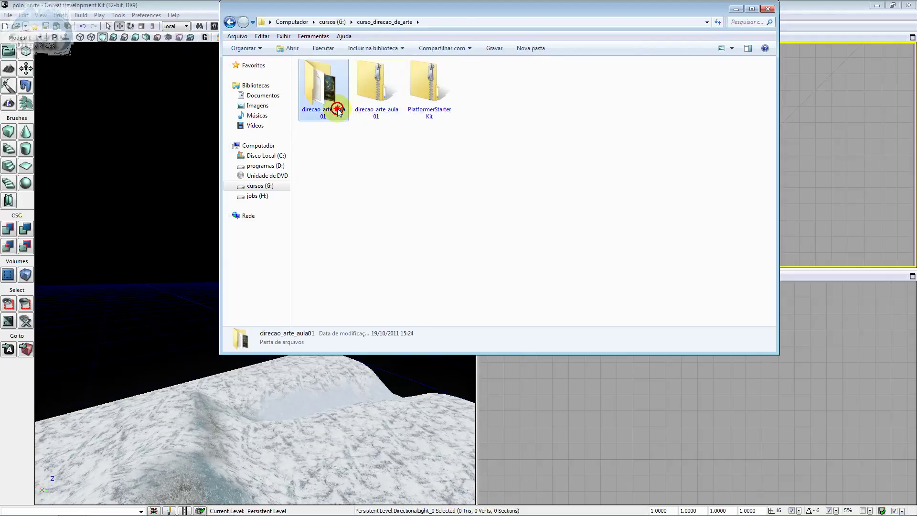
pyautogui.doubleClick(338, 110)
pyautogui.doubleClick(375, 80)
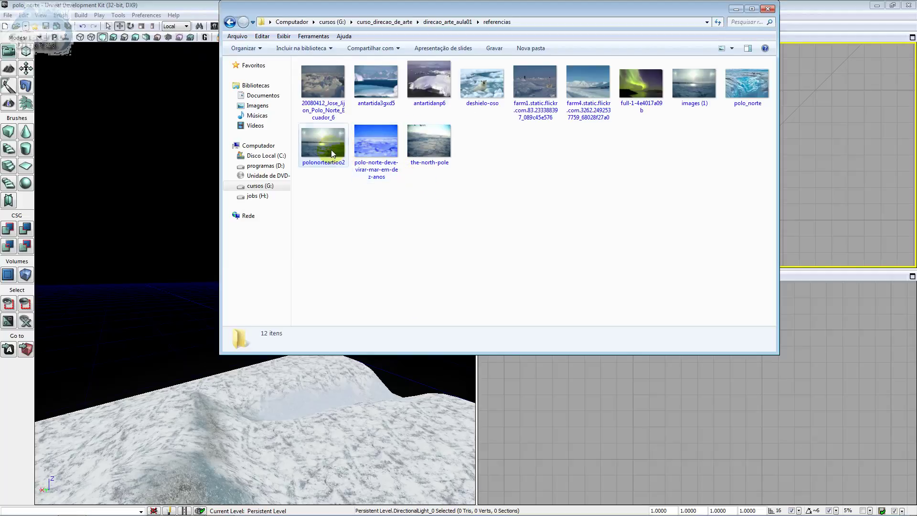
# Step: View the polonorteartioo2 and antartida3gxd5 reference photos full-size in IrfanView
pyautogui.doubleClick(333, 154)
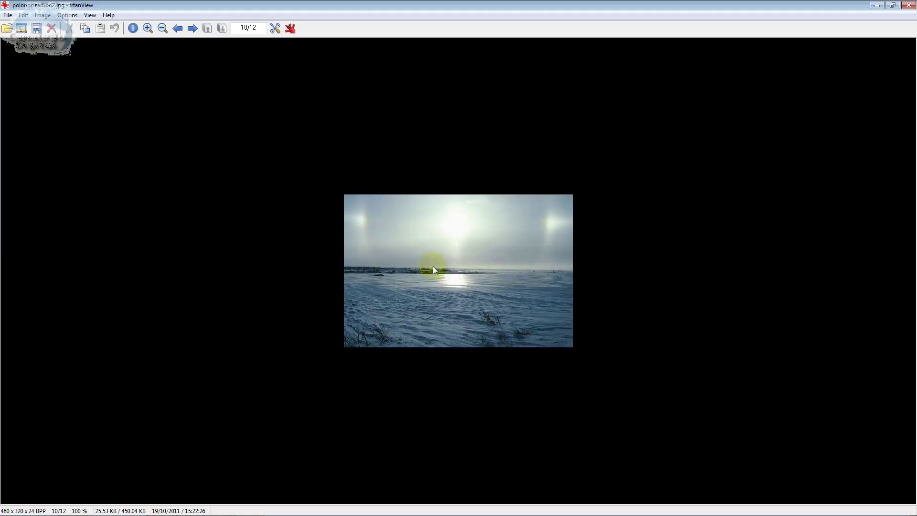
pyautogui.click(909, 5)
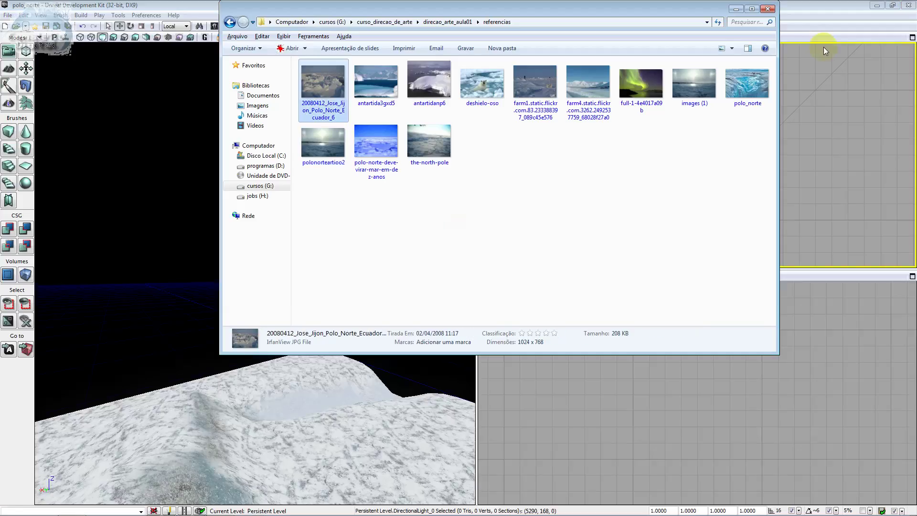
pyautogui.press('Right')
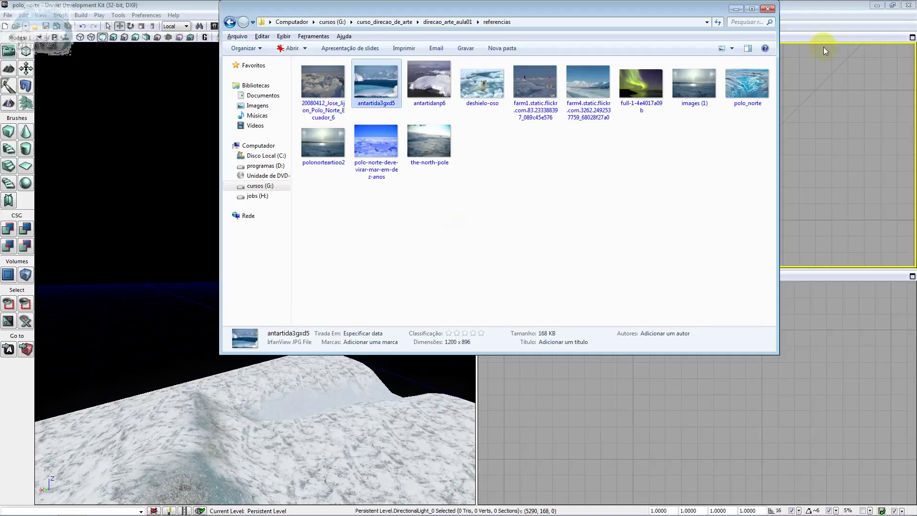
pyautogui.press('Right')
pyautogui.press('Right')
pyautogui.press('Right')
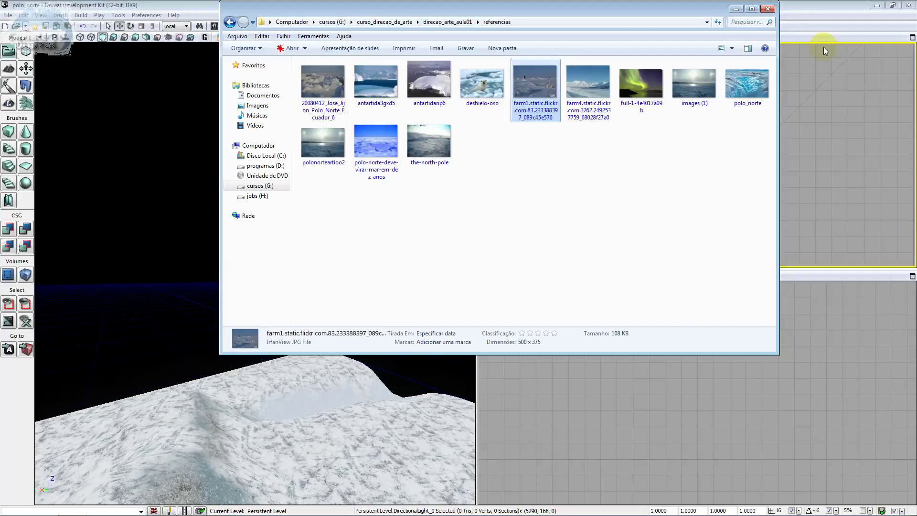
pyautogui.press('Right')
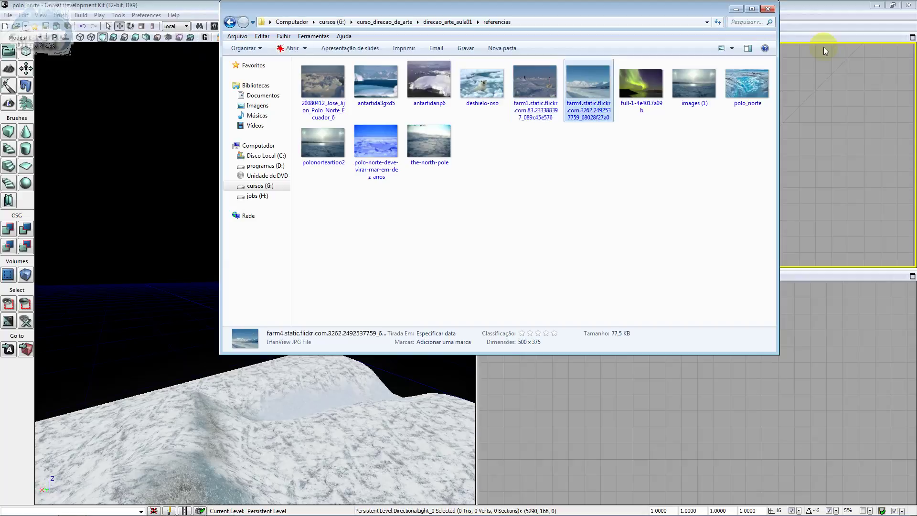
pyautogui.press('Left')
pyautogui.press('Left')
pyautogui.press('Left')
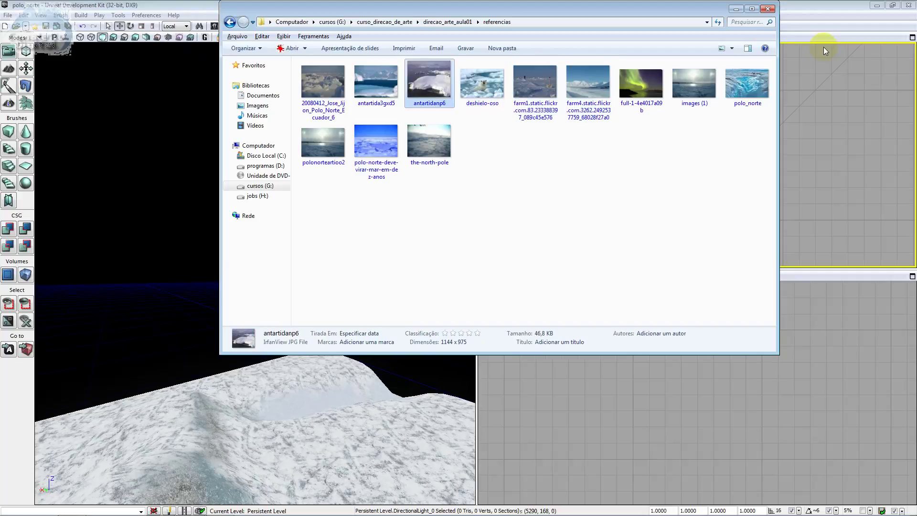
pyautogui.press('Left')
pyautogui.press('Return')
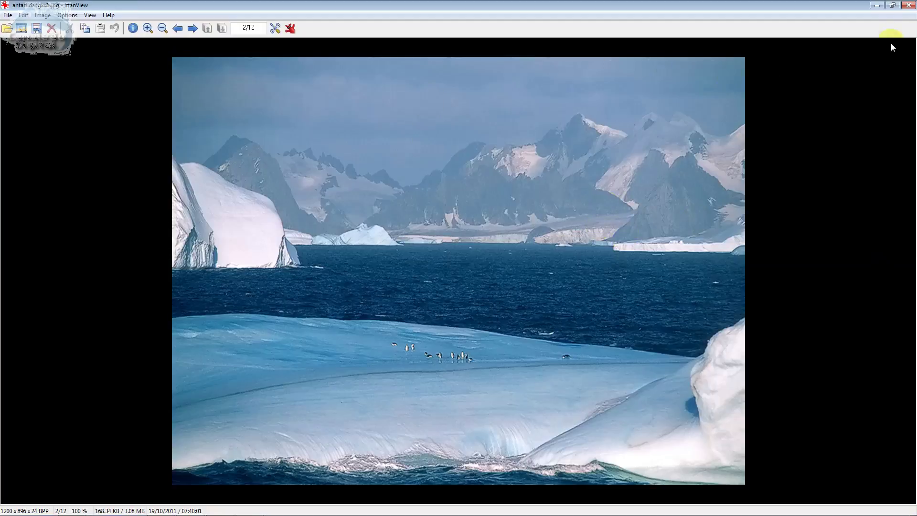
pyautogui.click(909, 5)
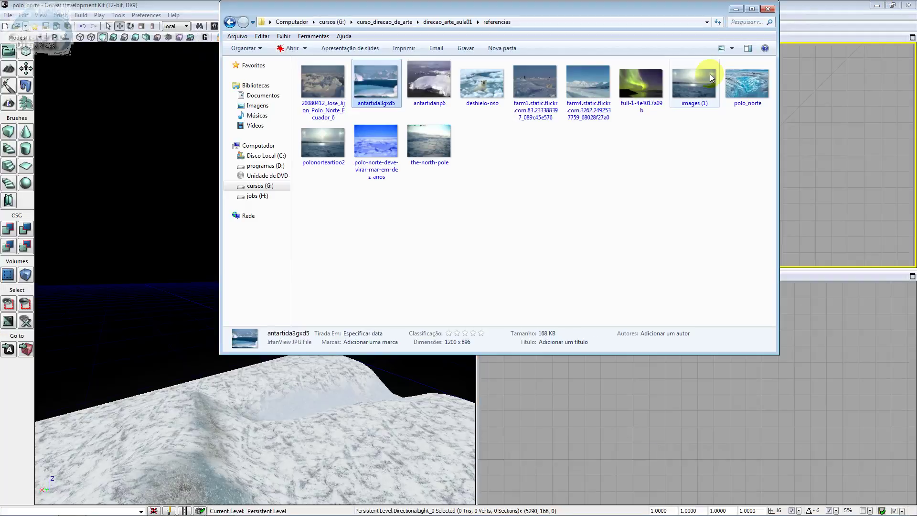
# Step: View the the-north-pole photo, move on to farm4, and close the referencias folder
pyautogui.press('Down')
pyautogui.press('Right')
pyautogui.press('Return')
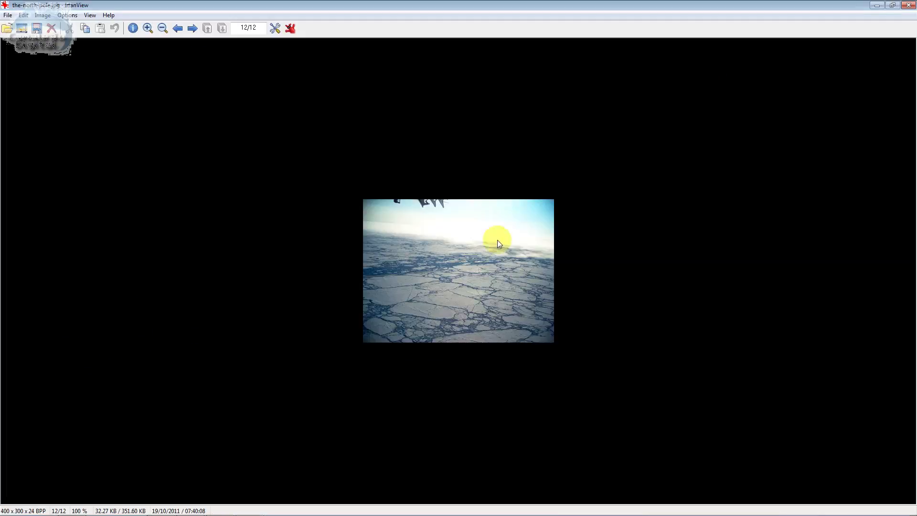
pyautogui.click(909, 6)
pyautogui.press('Right')
pyautogui.press('Right')
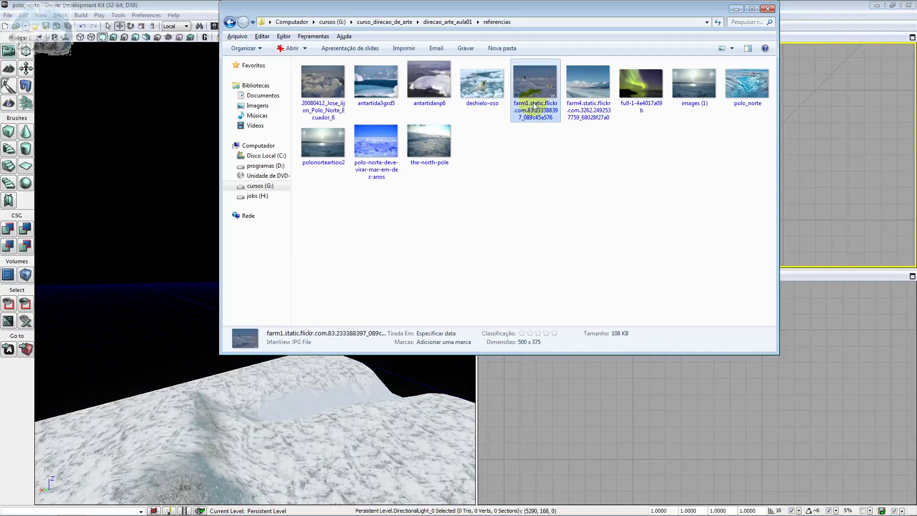
pyautogui.press('Right')
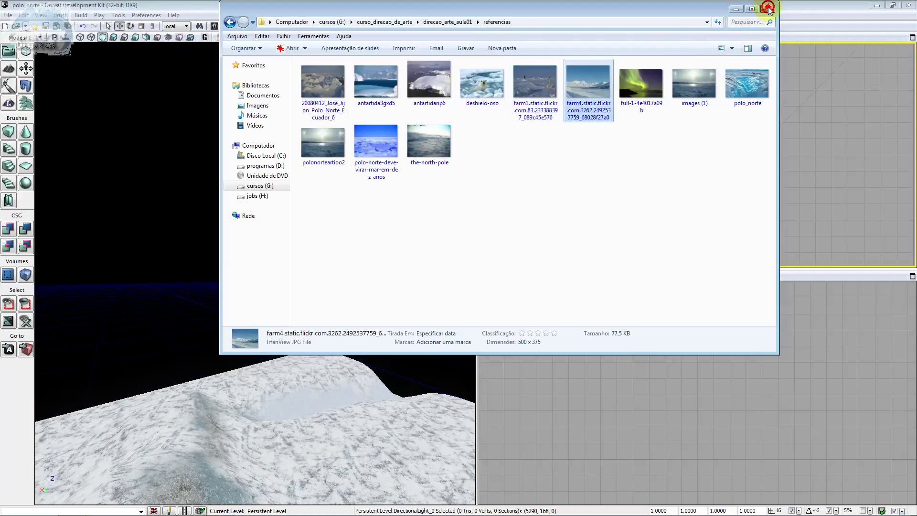
pyautogui.click(768, 8)
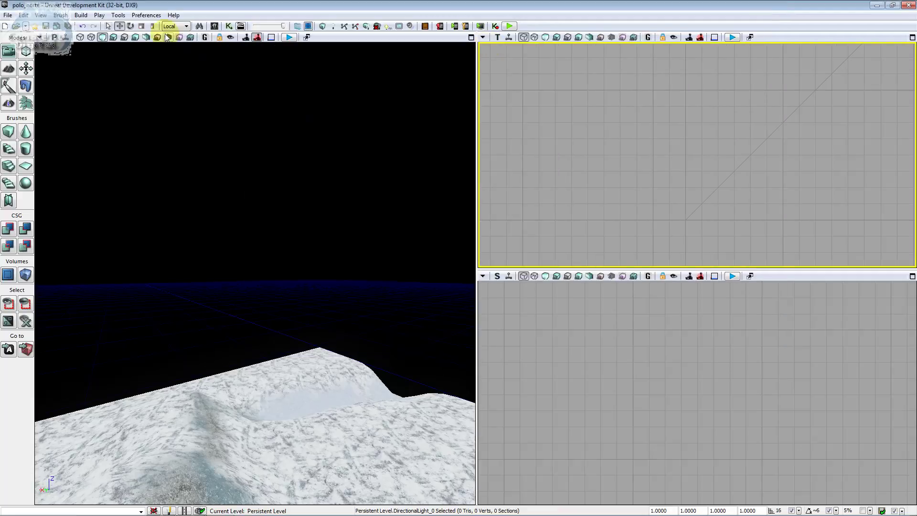
# Step: Select ExponentialHeightFog under Fog in Actor Classes, then open placement options in the perspective view
pyautogui.click(41, 15)
pyautogui.moveTo(49, 29)
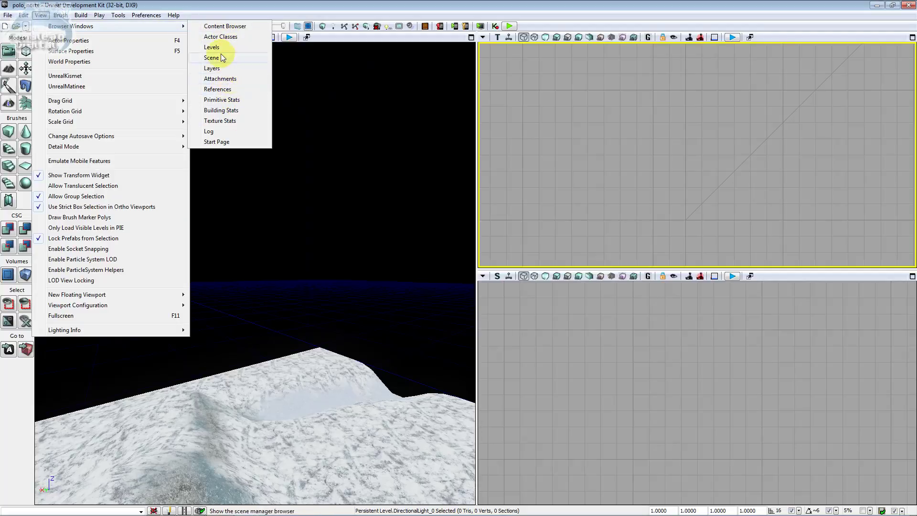
pyautogui.click(223, 37)
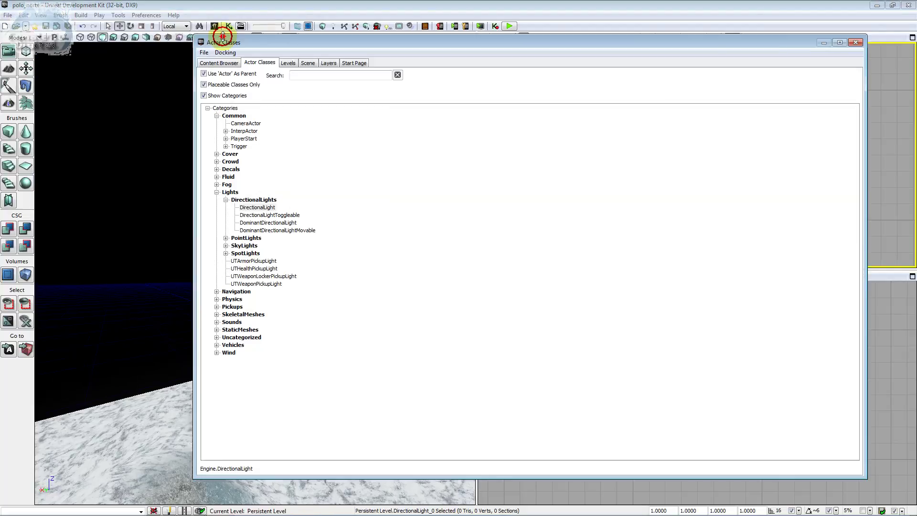
pyautogui.click(217, 185)
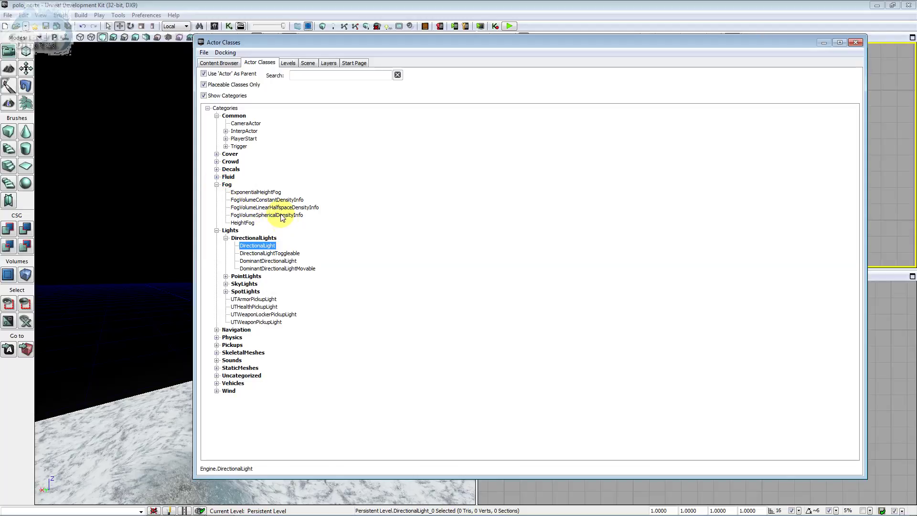
pyautogui.click(268, 193)
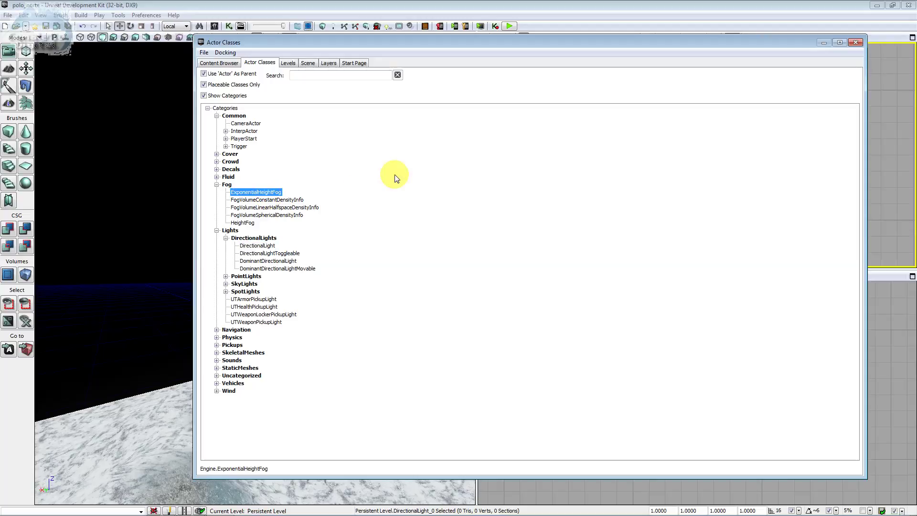
pyautogui.click(855, 42)
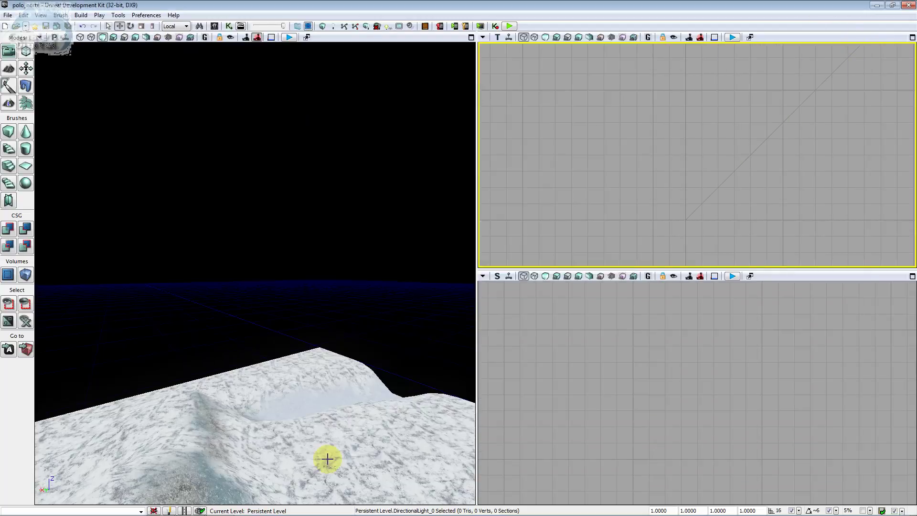
pyautogui.rightClick(290, 463)
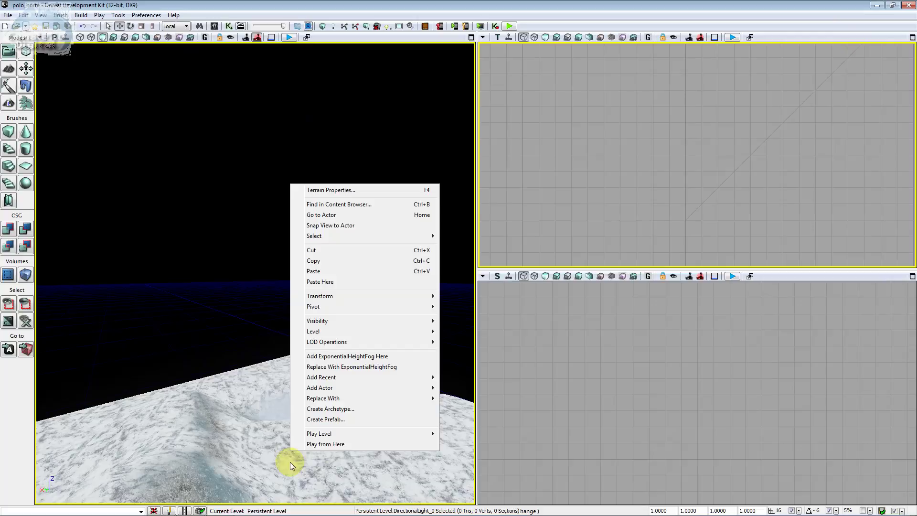
# Step: Place the ExponentialHeightFog, raise it on Z above the terrain, and orbit to inspect the fog
pyautogui.click(355, 358)
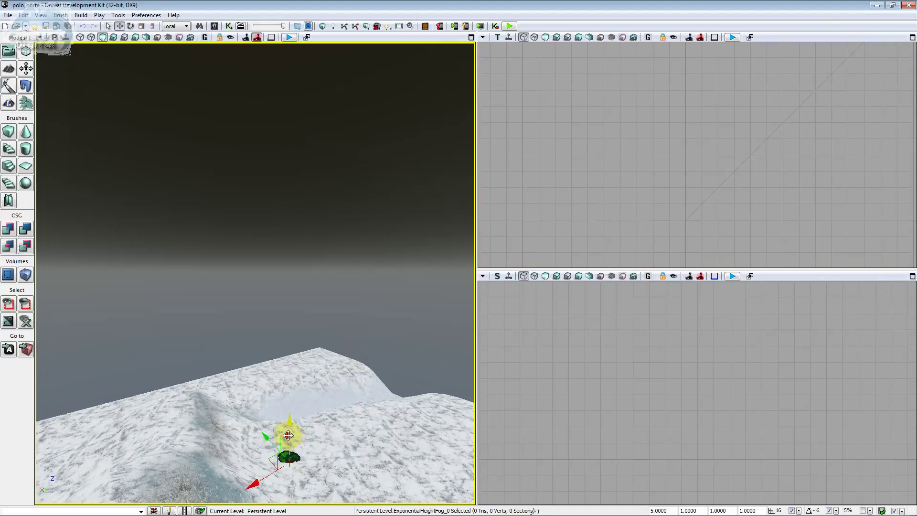
pyautogui.moveTo(288, 435); pyautogui.dragTo(287, 419)
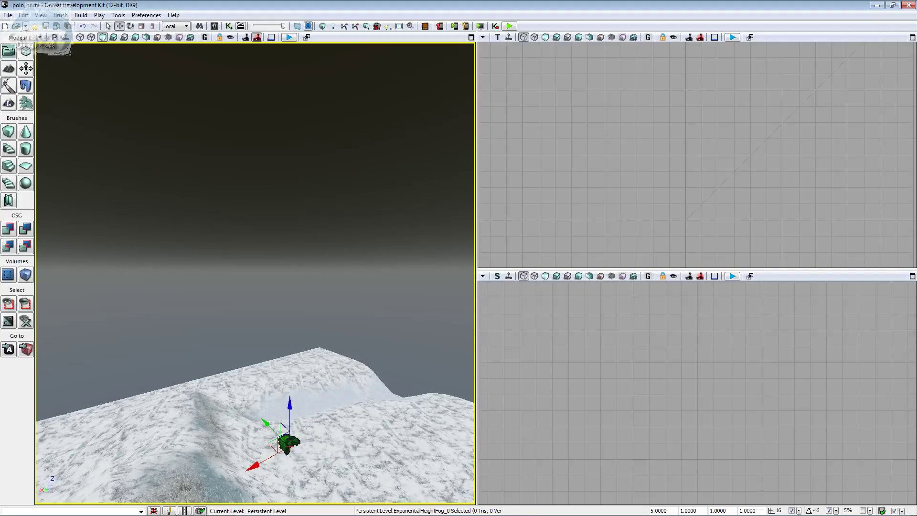
pyautogui.moveTo(287, 382); pyautogui.dragTo(286, 335, button='right')
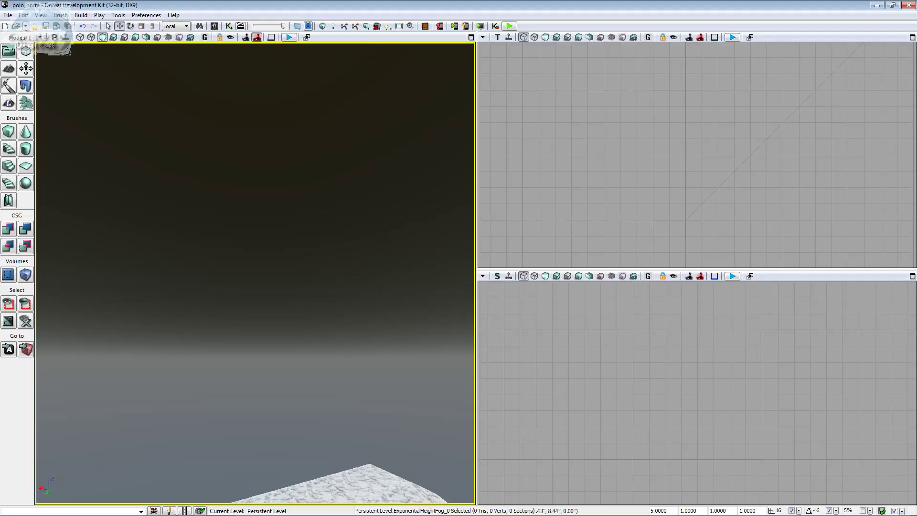
pyautogui.press('f')
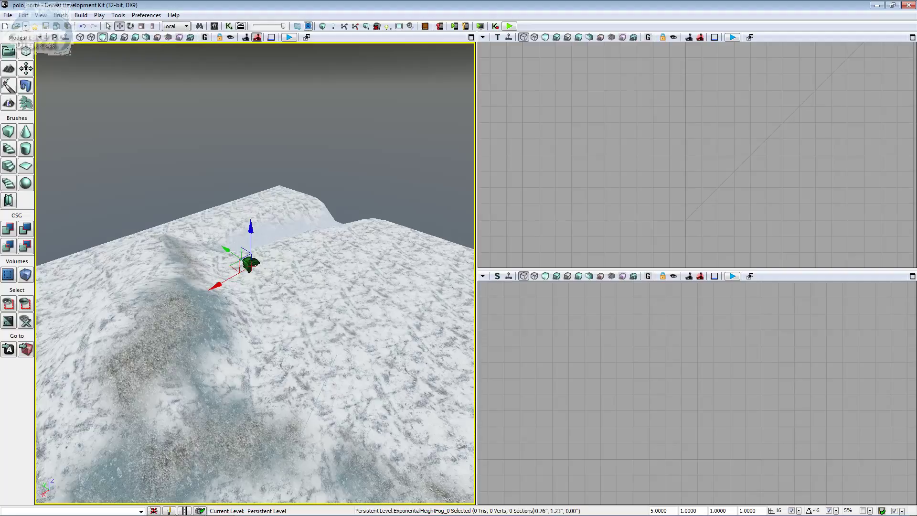
pyautogui.moveTo(471, 280); pyautogui.dragTo(471, 280, button='right')
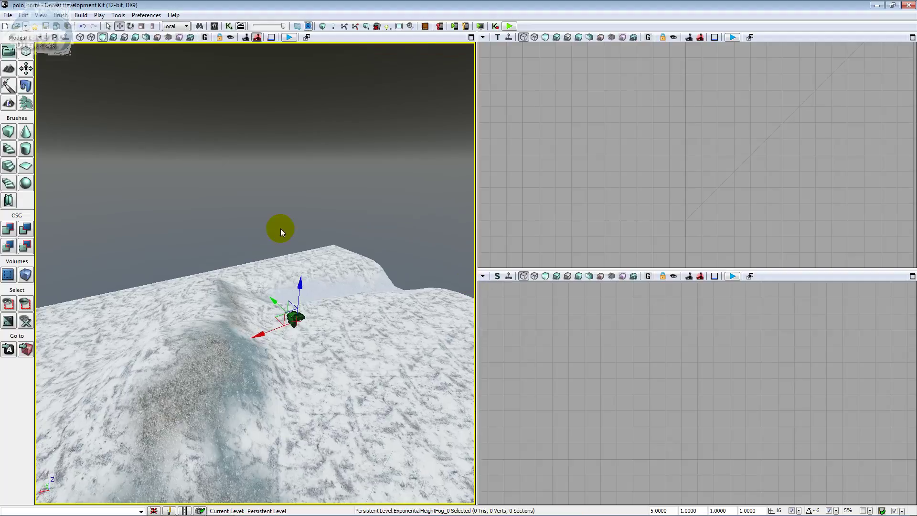
# Step: In ExponentialHeightFog_0 properties, set Opposite Light Color white and Light Inscattering Color pale cyan
pyautogui.rightClick(297, 324)
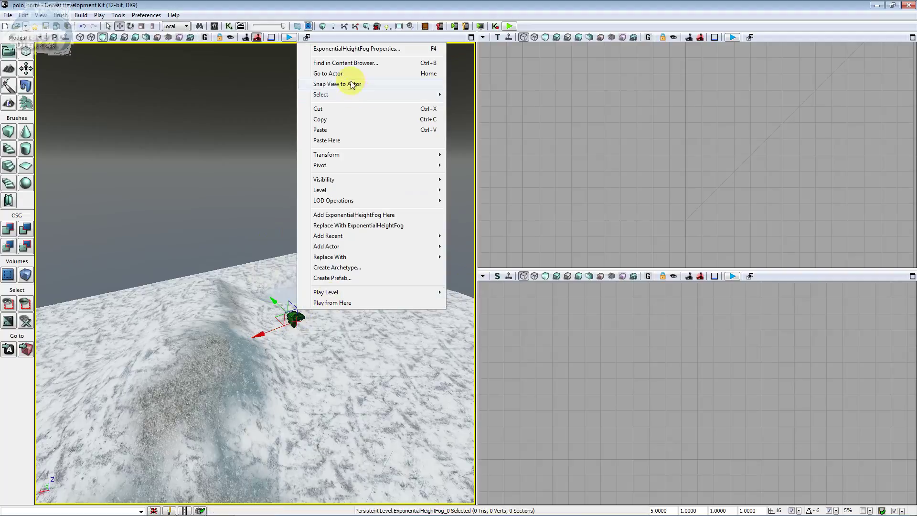
pyautogui.click(358, 50)
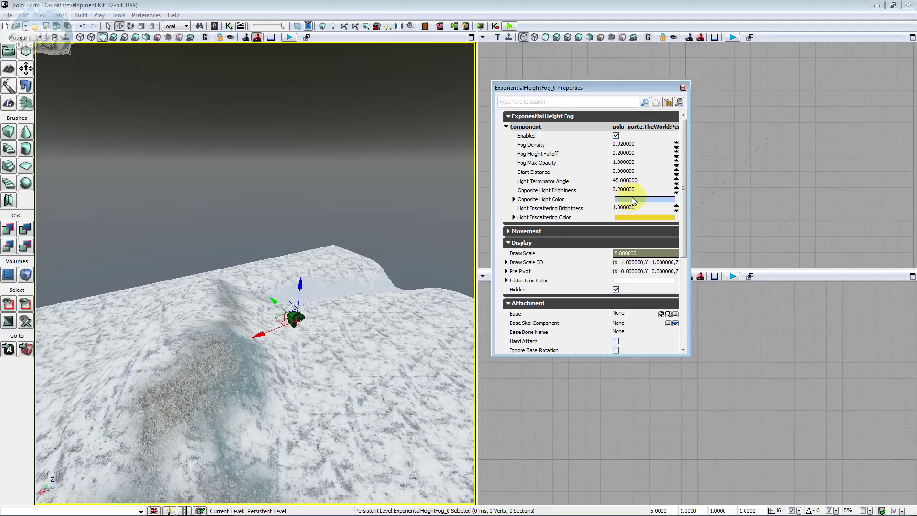
pyautogui.click(634, 200)
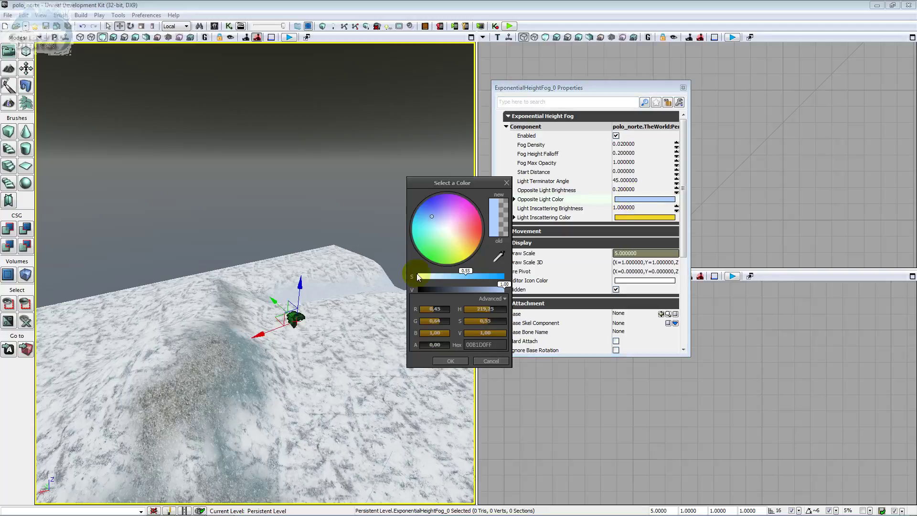
pyautogui.click(455, 363)
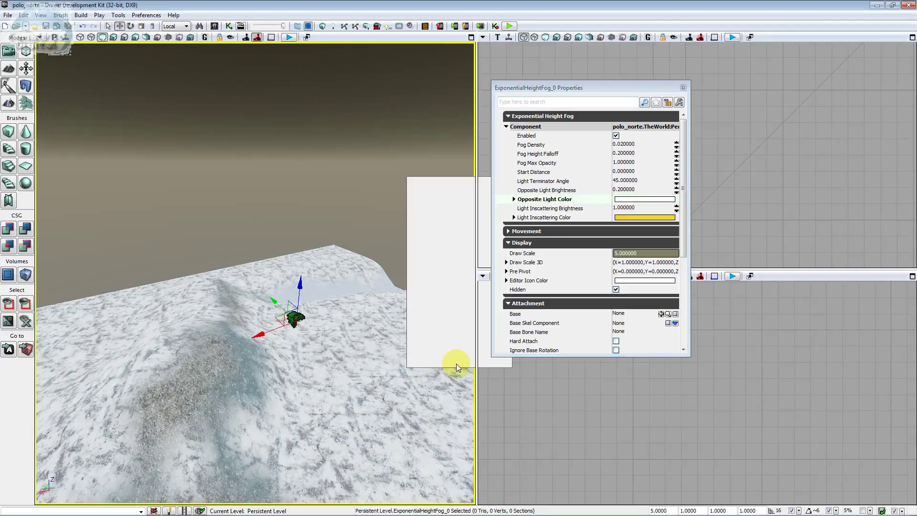
pyautogui.click(627, 217)
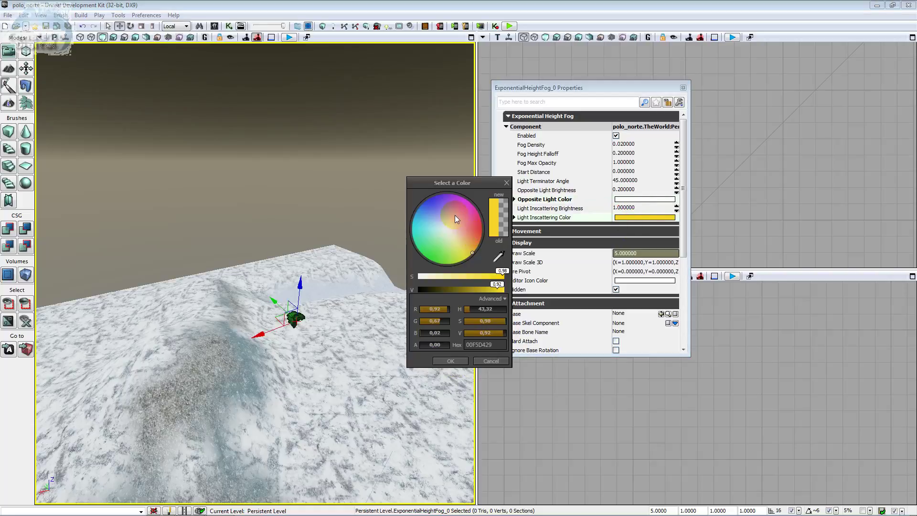
pyautogui.click(424, 223)
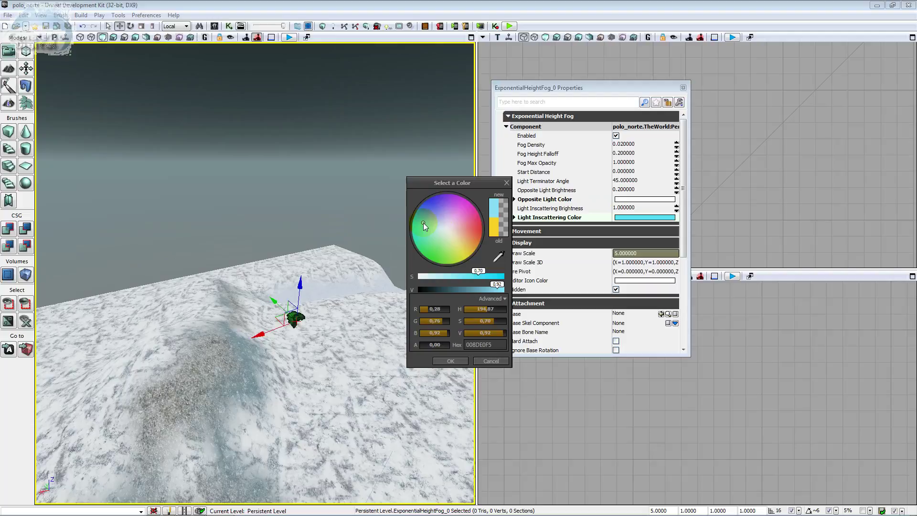
pyautogui.moveTo(423, 223); pyautogui.dragTo(435, 226)
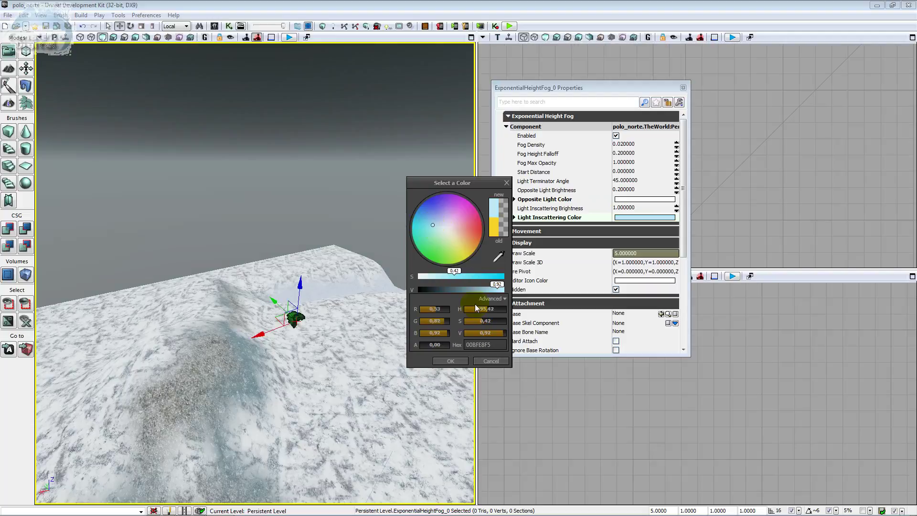
pyautogui.click(449, 364)
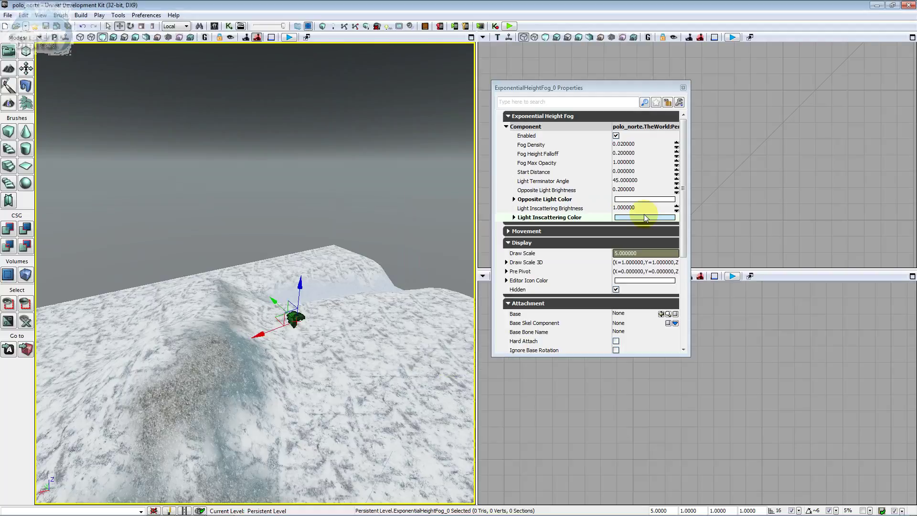
# Step: Set Light Inscattering Brightness to 3, briefly testing 1 before returning to 3
pyautogui.click(636, 209)
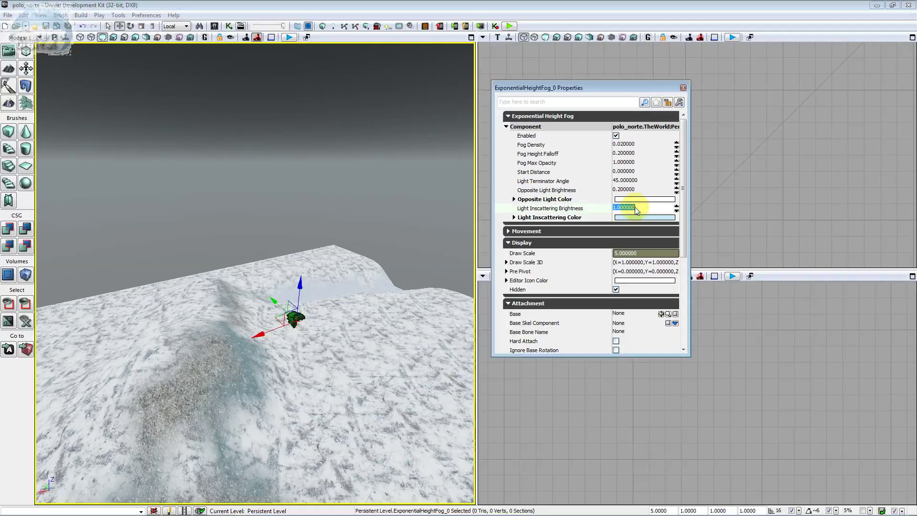
pyautogui.write('3')
pyautogui.press('Return')
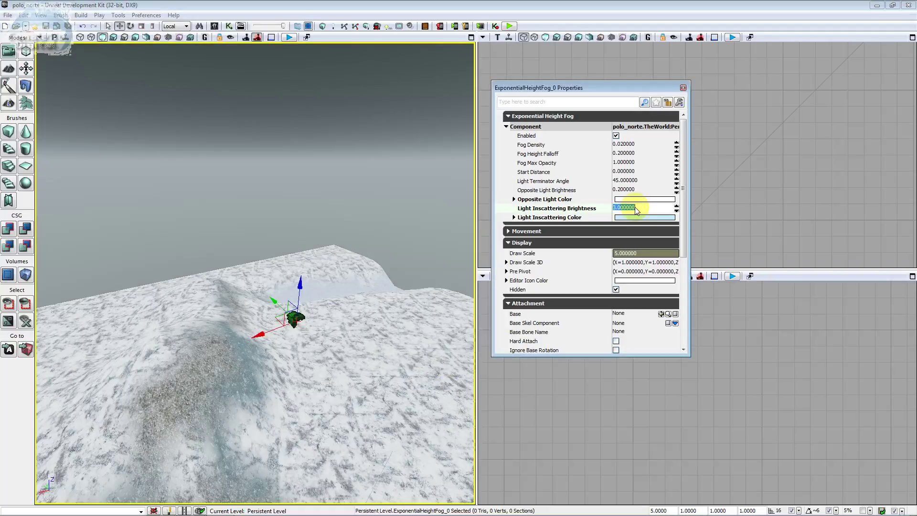
pyautogui.write('1')
pyautogui.press('Return')
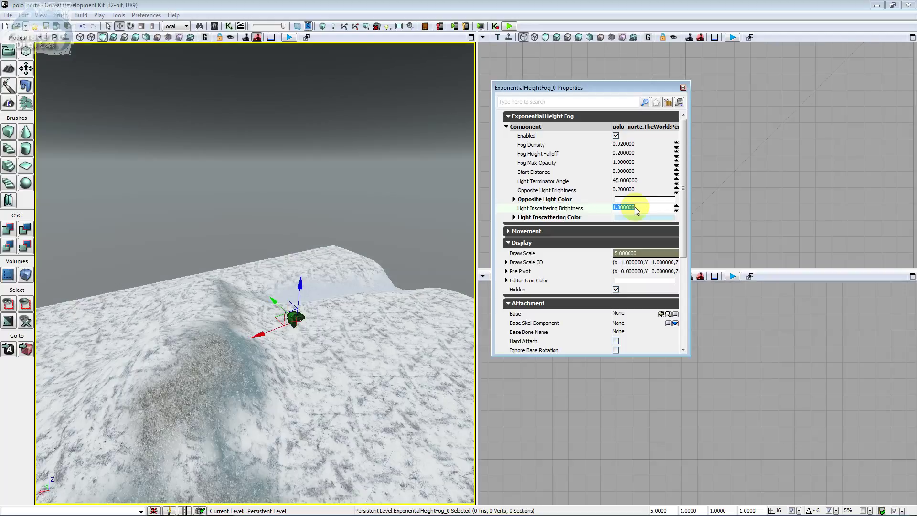
pyautogui.write('3')
pyautogui.press('Return')
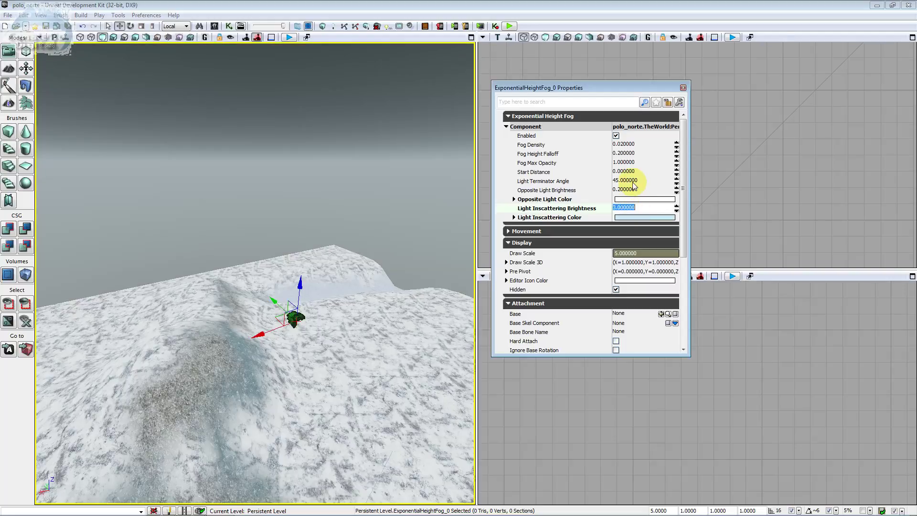
# Step: Try Fog Max Opacity at 0, then settle it back at 1
pyautogui.click(634, 181)
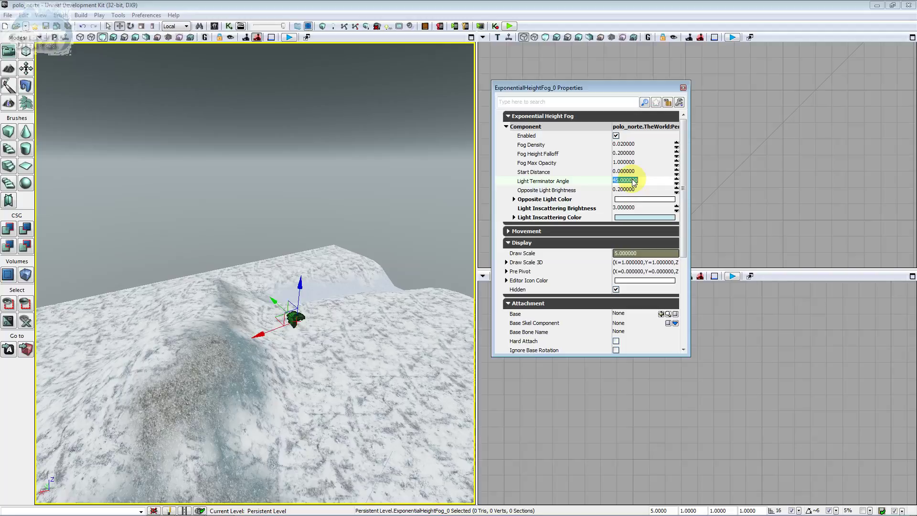
pyautogui.click(630, 163)
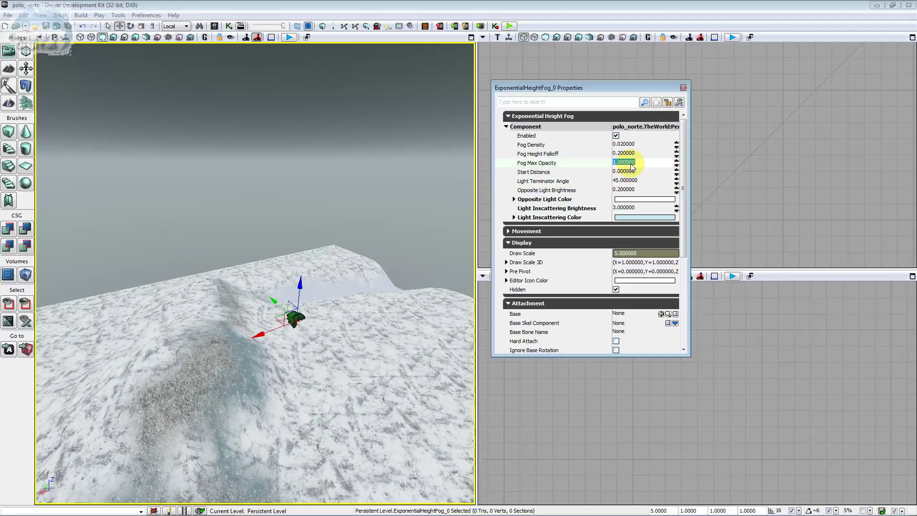
pyautogui.write('0')
pyautogui.press('Return')
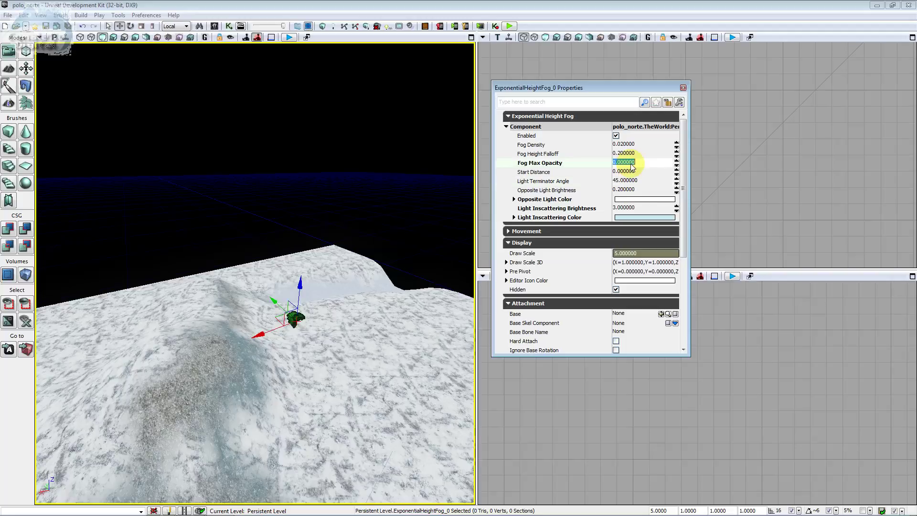
pyautogui.write('1')
pyautogui.press('Return')
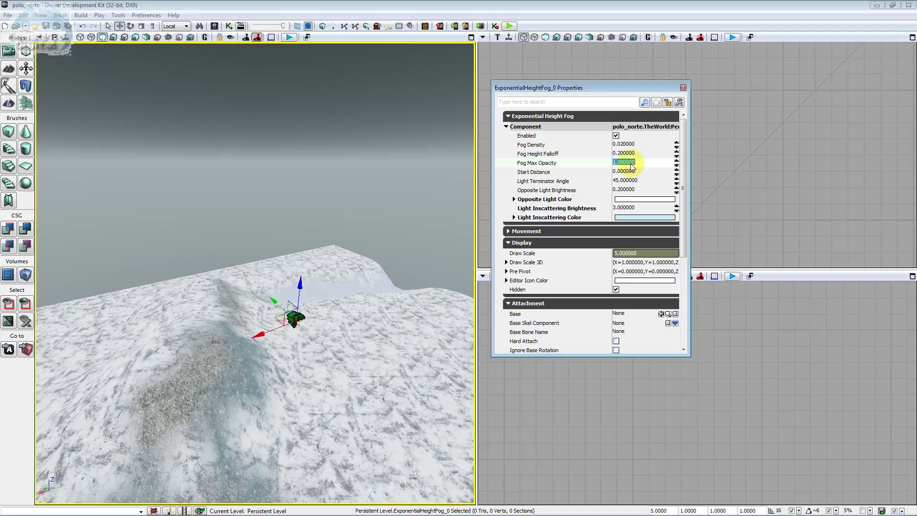
pyautogui.write('01')
pyautogui.press('Return')
pyautogui.write('1')
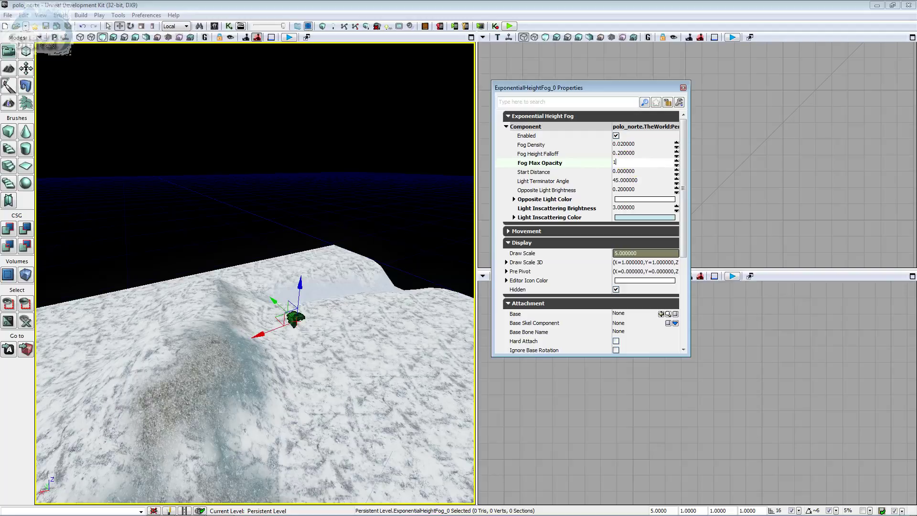
pyautogui.press('Return')
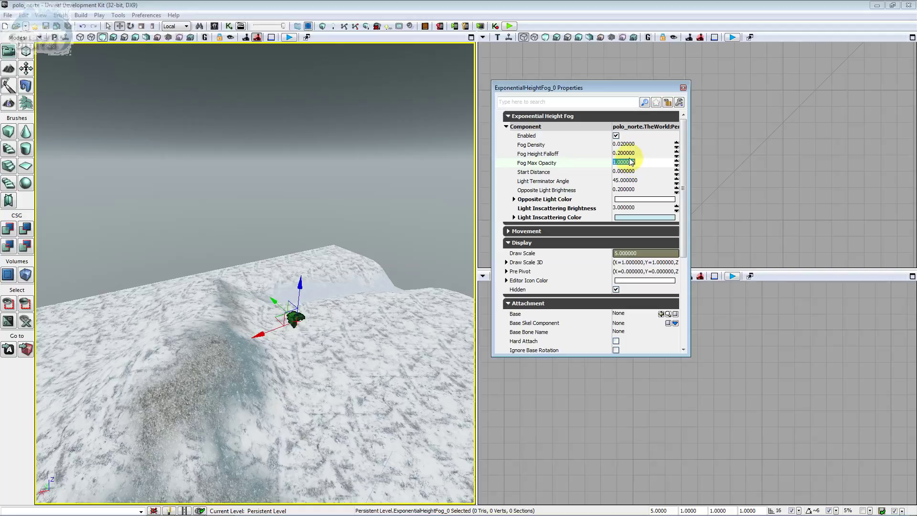
# Step: Edit Fog Density, trying values of 0 and 0.9
pyautogui.click(624, 152)
pyautogui.click(624, 145)
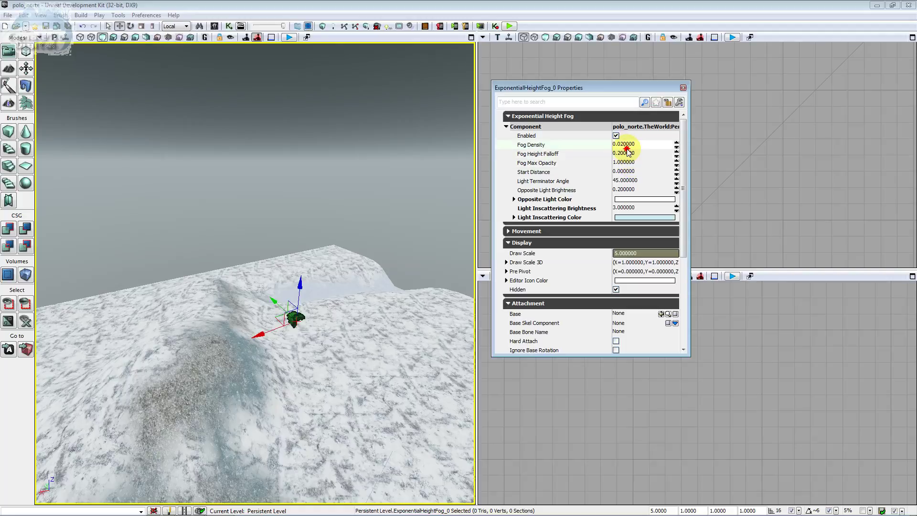
pyautogui.press('BackSpace')
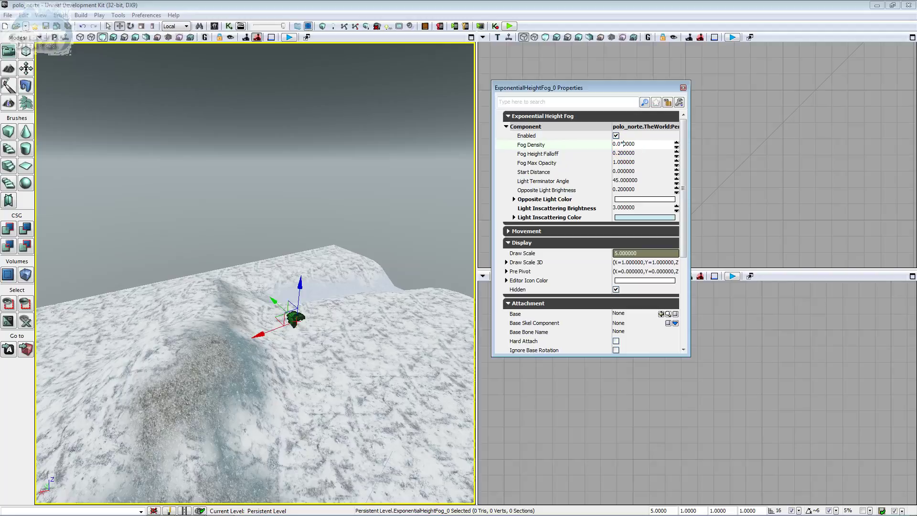
pyautogui.click(624, 146)
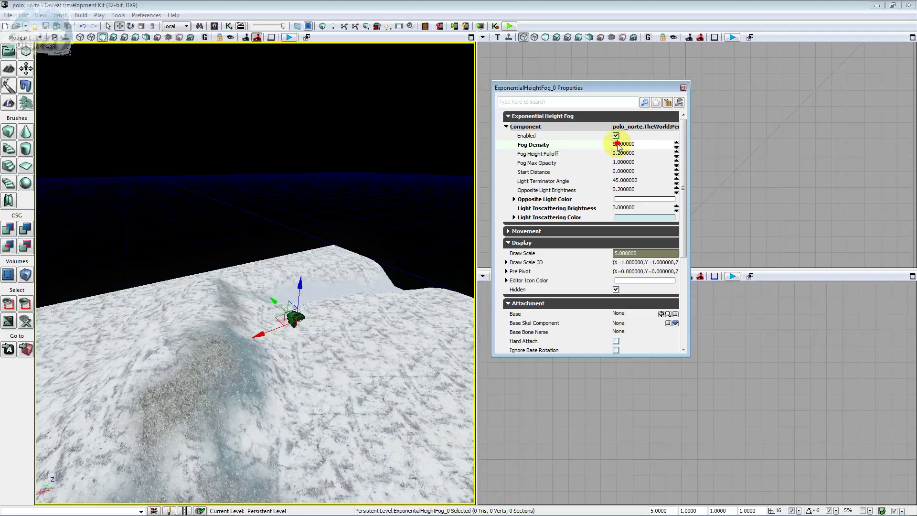
pyautogui.moveTo(618, 145); pyautogui.dragTo(641, 147)
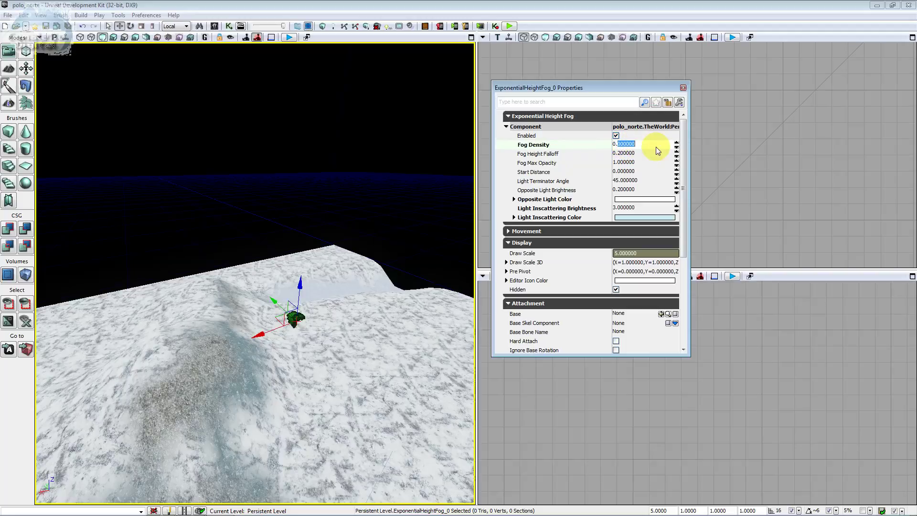
pyautogui.write('9')
pyautogui.press('Return')
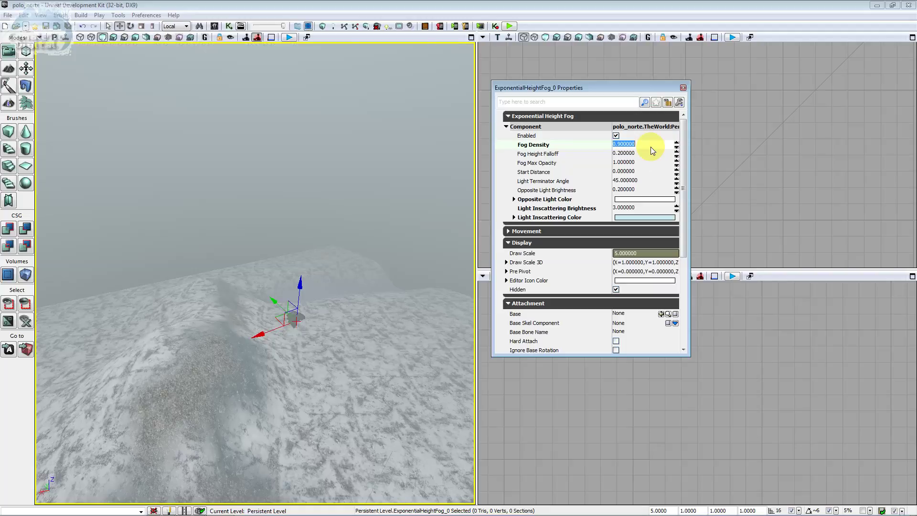
# Step: Try Fog Density at 1 and 10, settle on 0.7, then deselect the fog actor
pyautogui.write('1')
pyautogui.press('Return')
pyautogui.write('10')
pyautogui.press('Return')
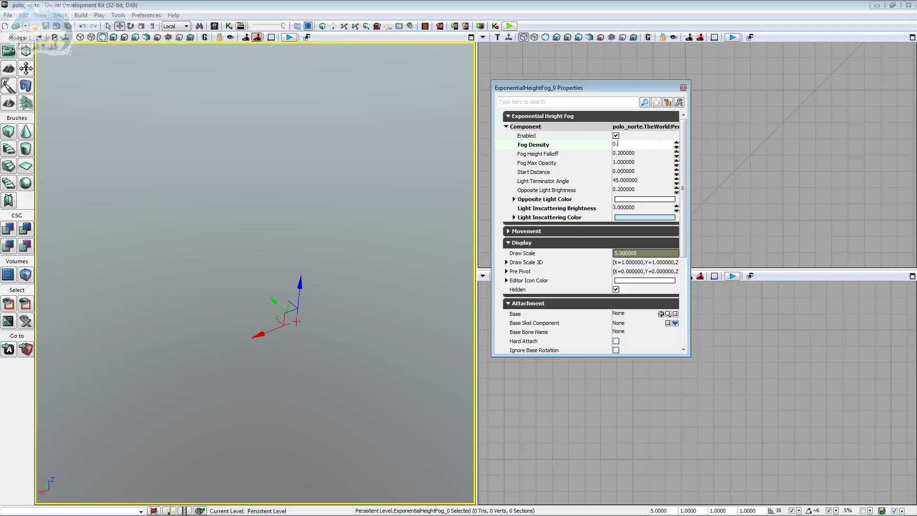
pyautogui.write('7')
pyautogui.press('Return')
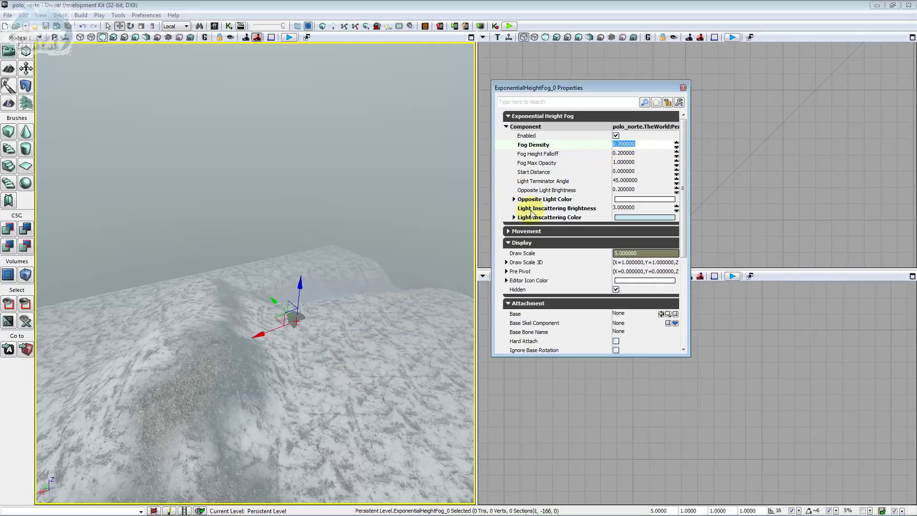
pyautogui.click(629, 154)
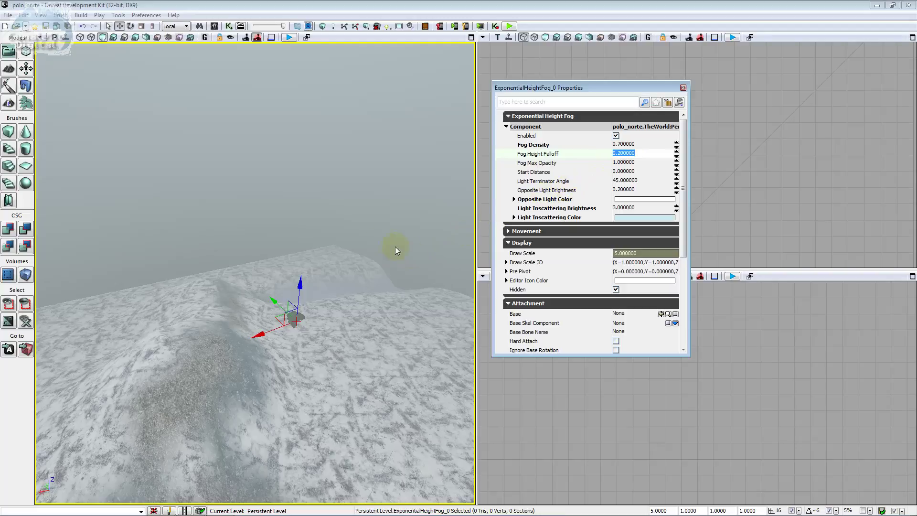
pyautogui.click(444, 88)
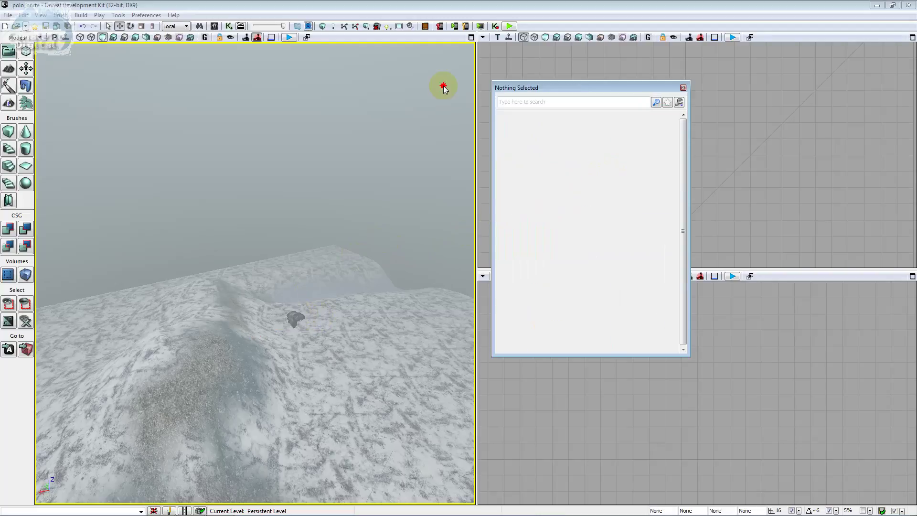
# Step: Pan the top orthographic view and reselect the ExponentialHeightFog actor to show its properties
pyautogui.click(695, 293)
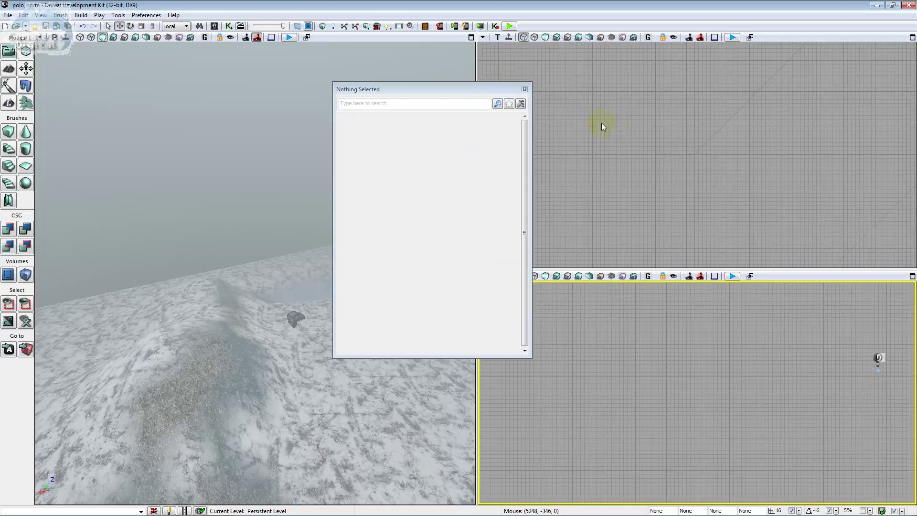
pyautogui.moveTo(598, 118)
pyautogui.mouseDown()
pyautogui.moveTo(727, 156)
pyautogui.moveTo(850, 141)
pyautogui.mouseUp()
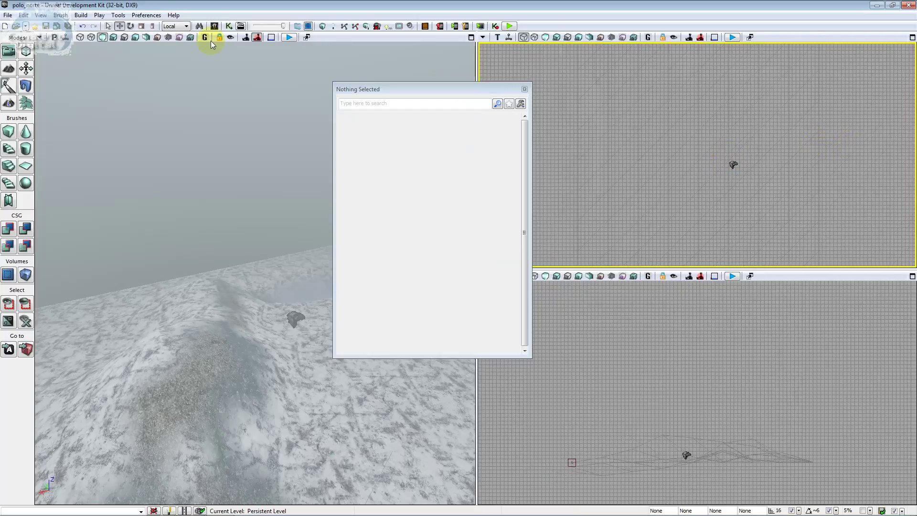
pyautogui.click(108, 26)
pyautogui.click(734, 165)
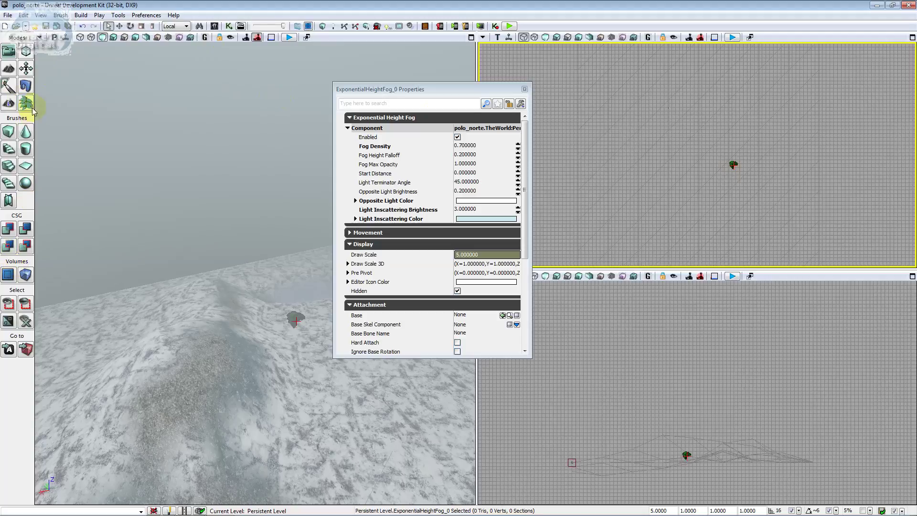
# Step: Move the fog actor left along X in the top view and raise it along Z
pyautogui.click(120, 25)
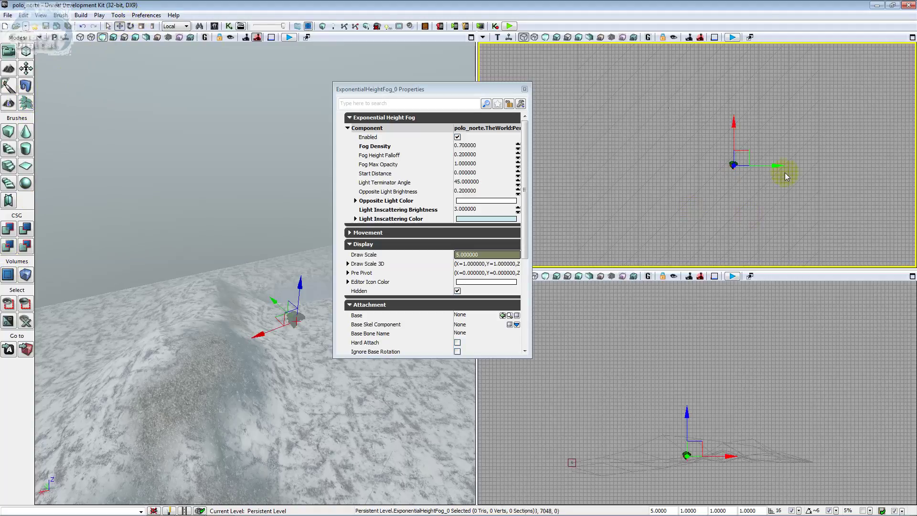
pyautogui.moveTo(777, 164)
pyautogui.mouseDown()
pyautogui.moveTo(724, 162)
pyautogui.moveTo(733, 160)
pyautogui.mouseUp()
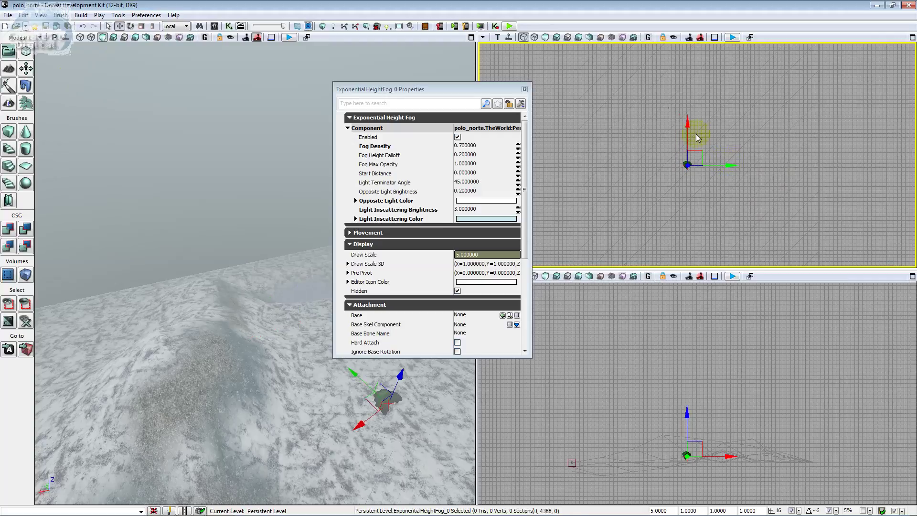
pyautogui.moveTo(687, 127); pyautogui.dragTo(686, 108)
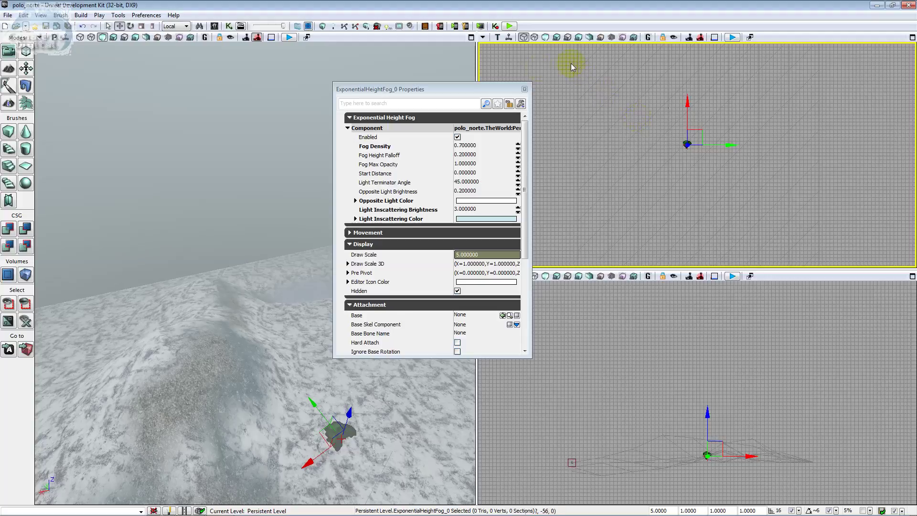
pyautogui.moveTo(476, 86); pyautogui.dragTo(480, 74)
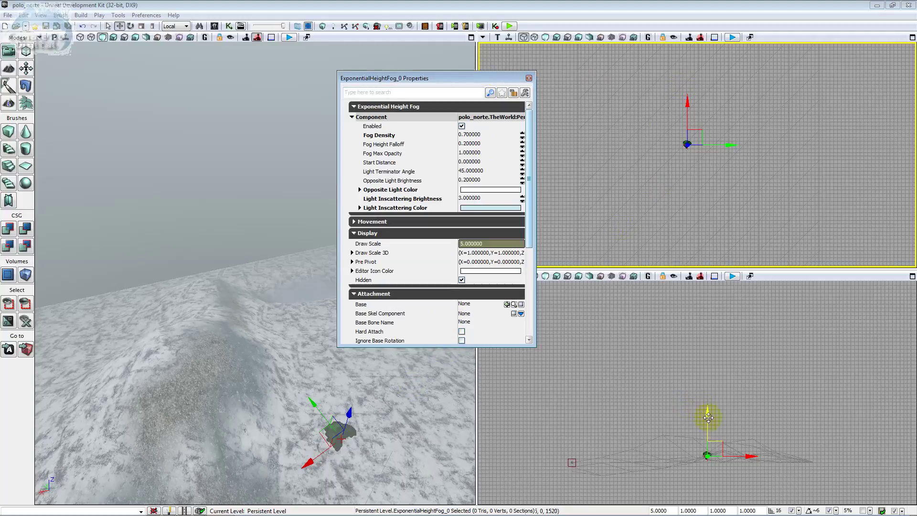
pyautogui.moveTo(706, 416)
pyautogui.mouseDown()
pyautogui.moveTo(708, 407)
pyautogui.moveTo(707, 417)
pyautogui.mouseUp()
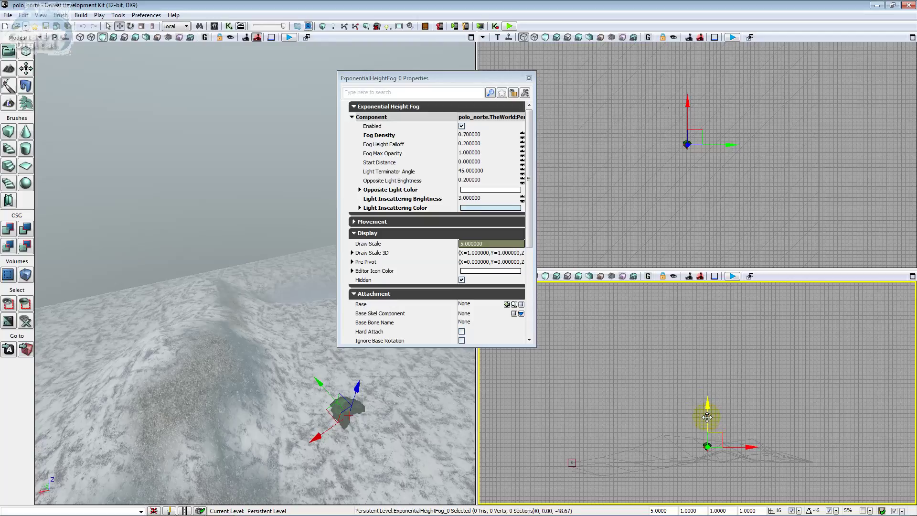
# Step: Switch away from UDK with Alt+Tab and bring up the Windows Start menu
pyautogui.click(569, 276)
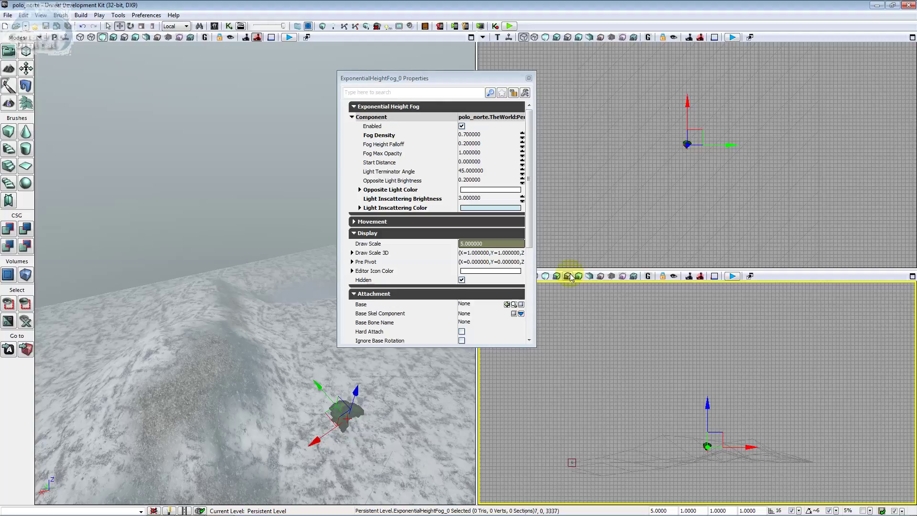
pyautogui.hotkey('alt', 'Tab')
pyautogui.hotkey('alt', 'Tab')
pyautogui.hotkey('alt', 'Tab')
pyautogui.hotkey('alt', 'Tab')
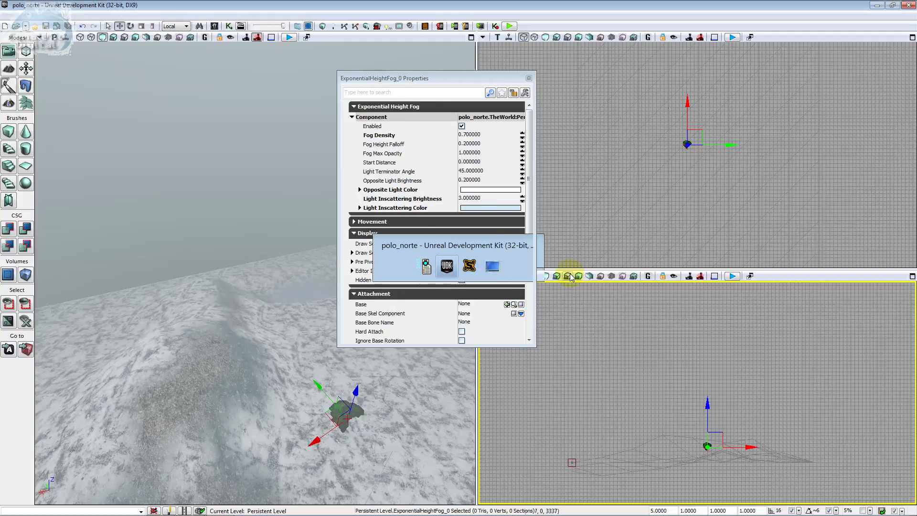
pyautogui.click(5, 507)
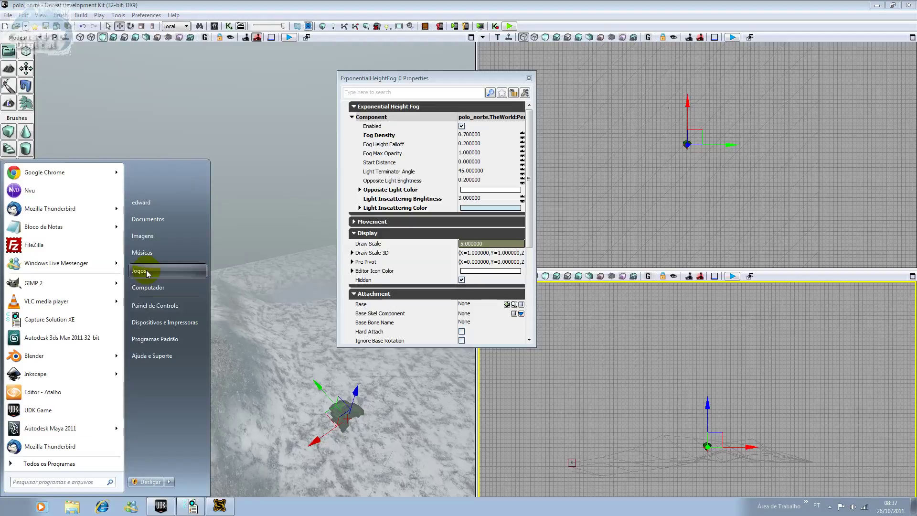
# Step: Browse to G:\curso_direcao_de_arte\direcao_arte_aula01\referencias and open polonorteartioo2 in IrfanView
pyautogui.click(148, 287)
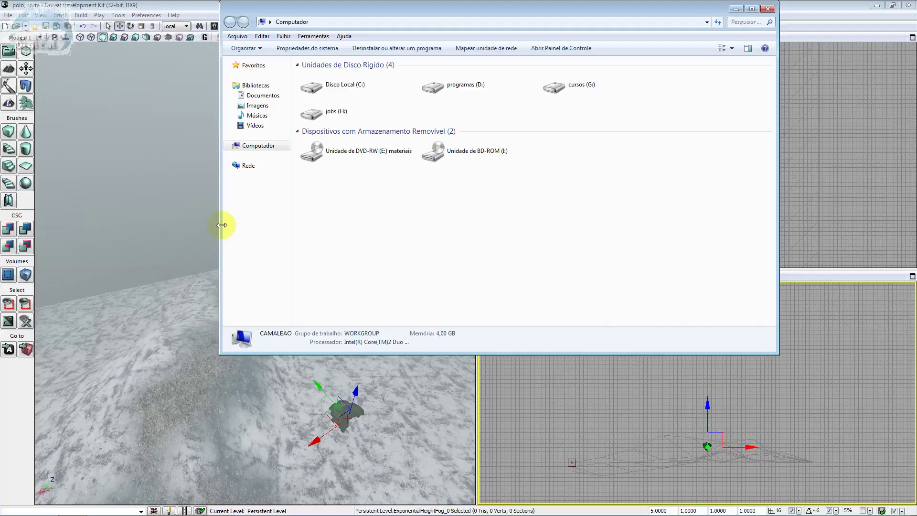
pyautogui.doubleClick(554, 88)
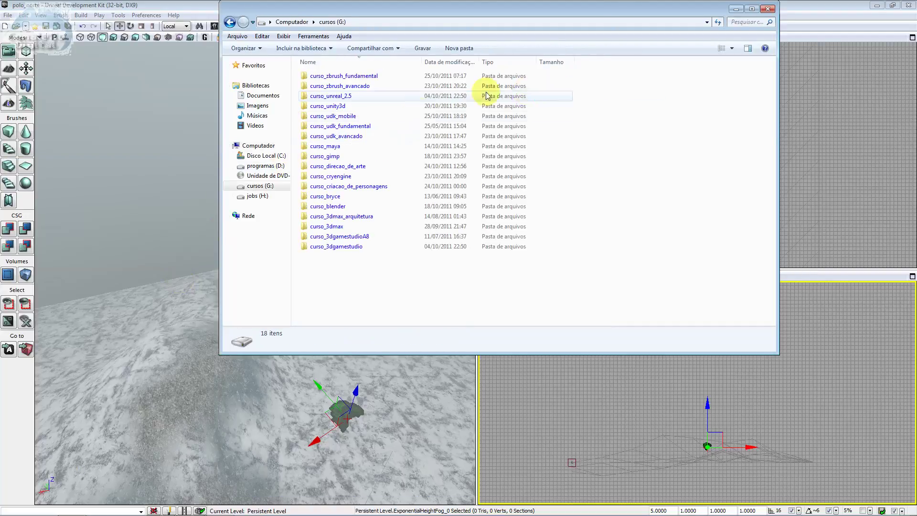
pyautogui.click(356, 138)
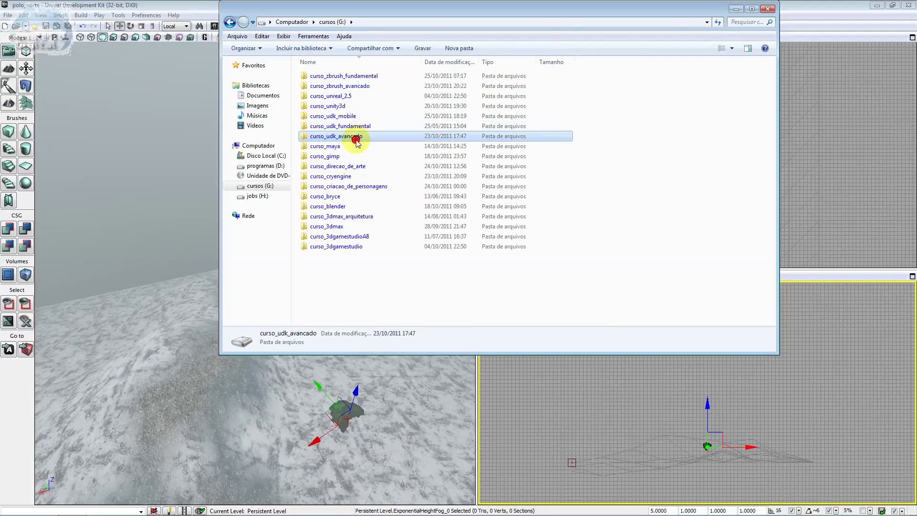
pyautogui.doubleClick(359, 165)
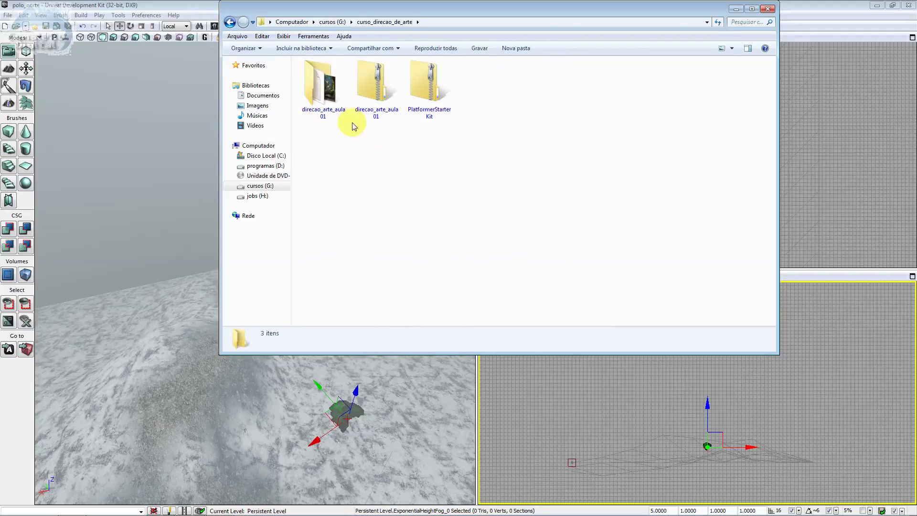
pyautogui.doubleClick(332, 97)
pyautogui.doubleClick(375, 88)
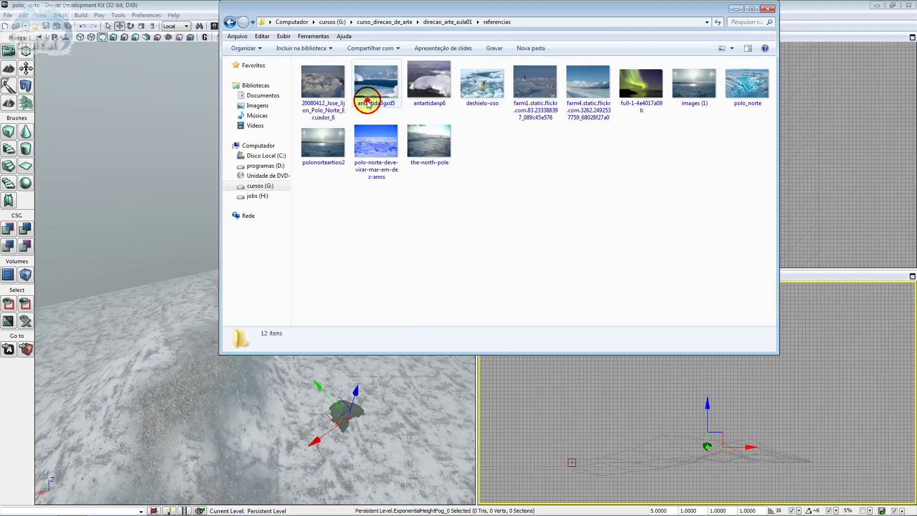
pyautogui.click(374, 102)
pyautogui.press('Left')
pyautogui.press('Down')
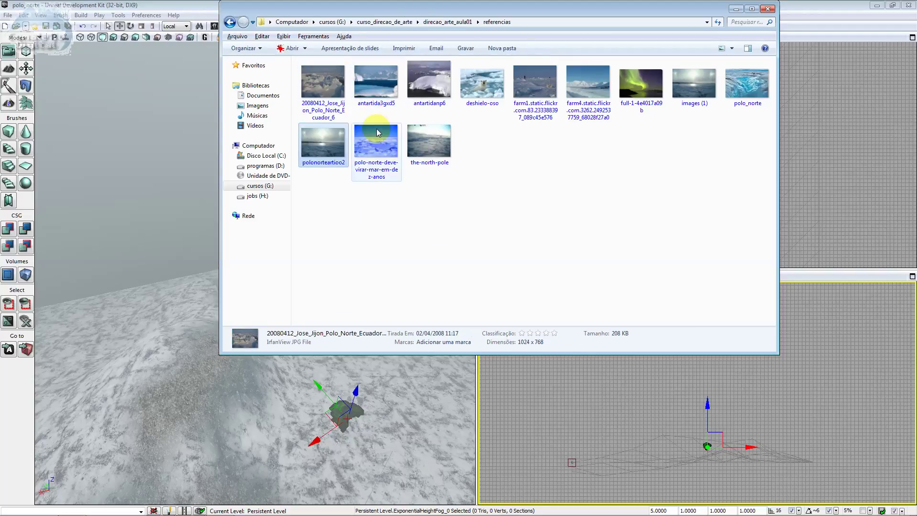
pyautogui.press('Return')
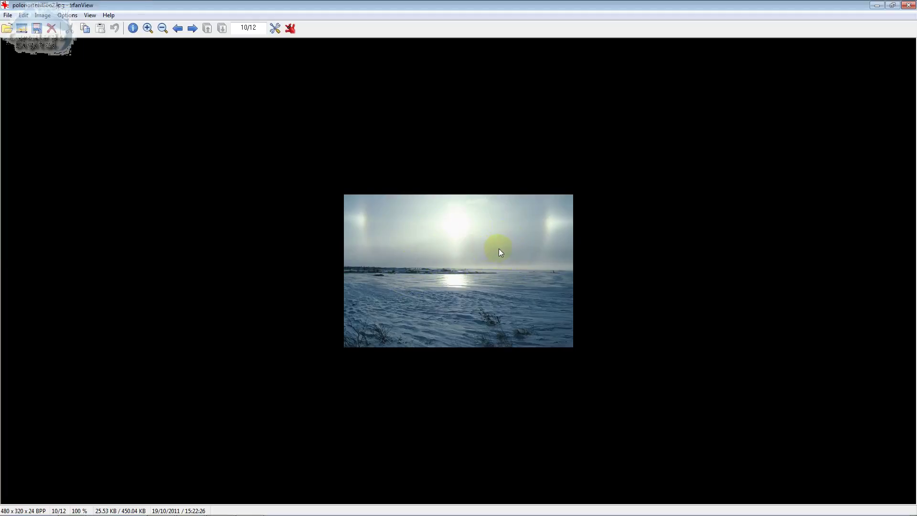
# Step: View the-north-pole reference photo, then close IrfanView and minimize the referencias Explorer window
pyautogui.click(499, 249)
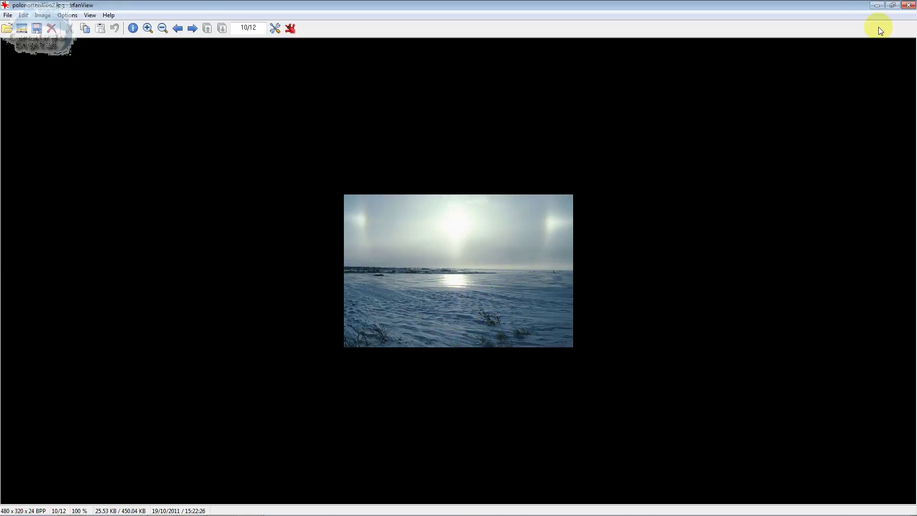
pyautogui.click(907, 5)
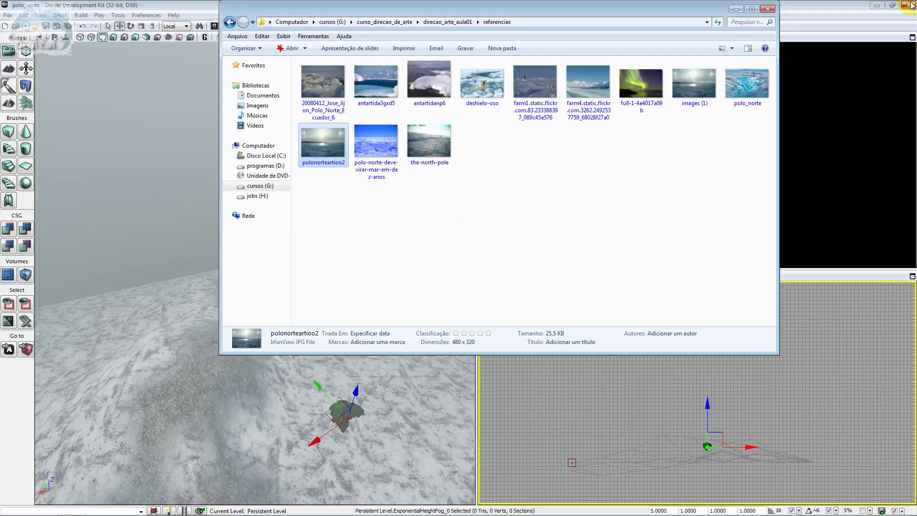
pyautogui.press('Right')
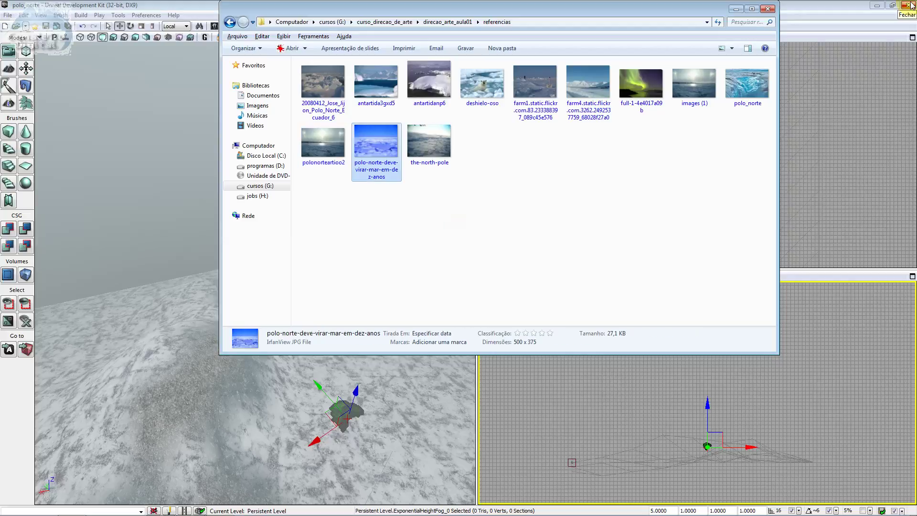
pyautogui.press('Right')
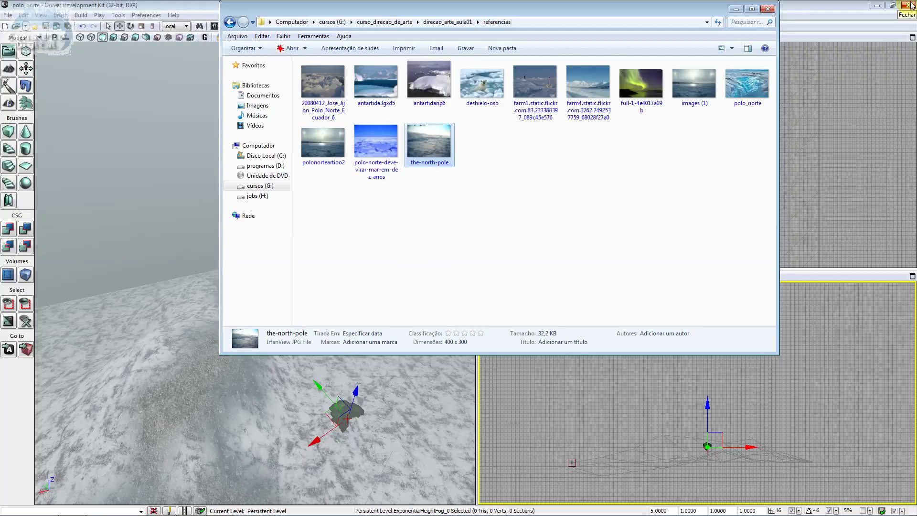
pyautogui.press('Return')
pyautogui.click(454, 231)
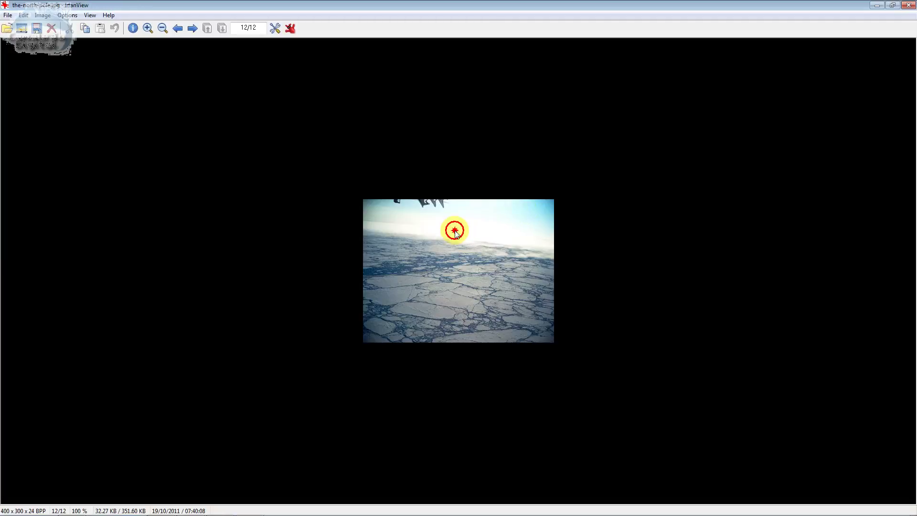
pyautogui.click(908, 5)
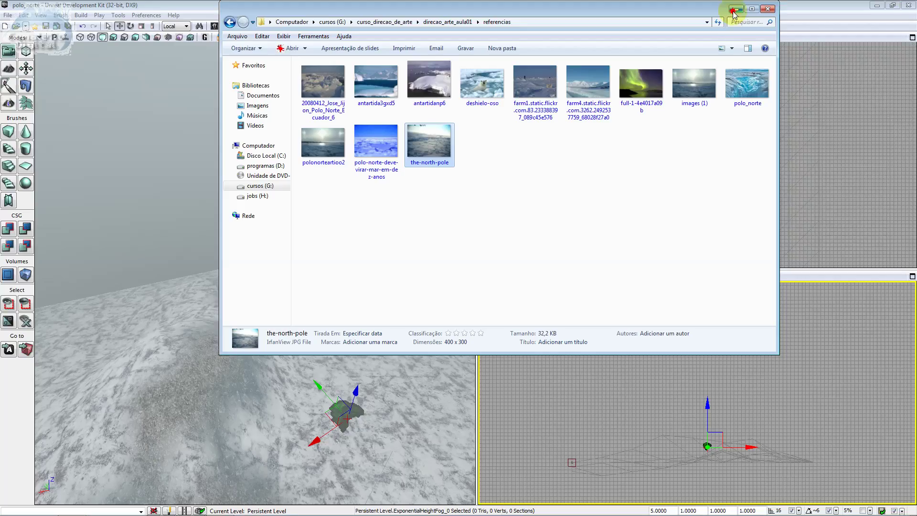
pyautogui.click(734, 10)
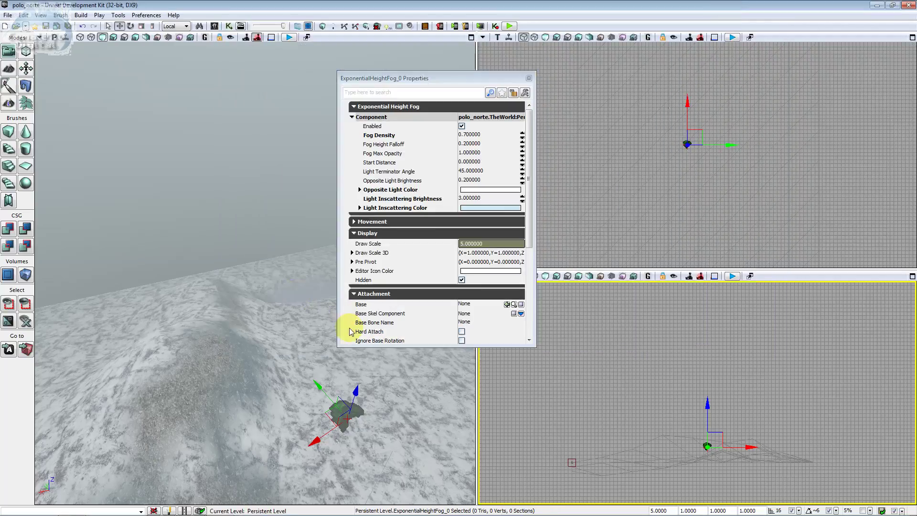
# Step: Set Fog Height Falloff to 2 after trying 0
pyautogui.click(468, 144)
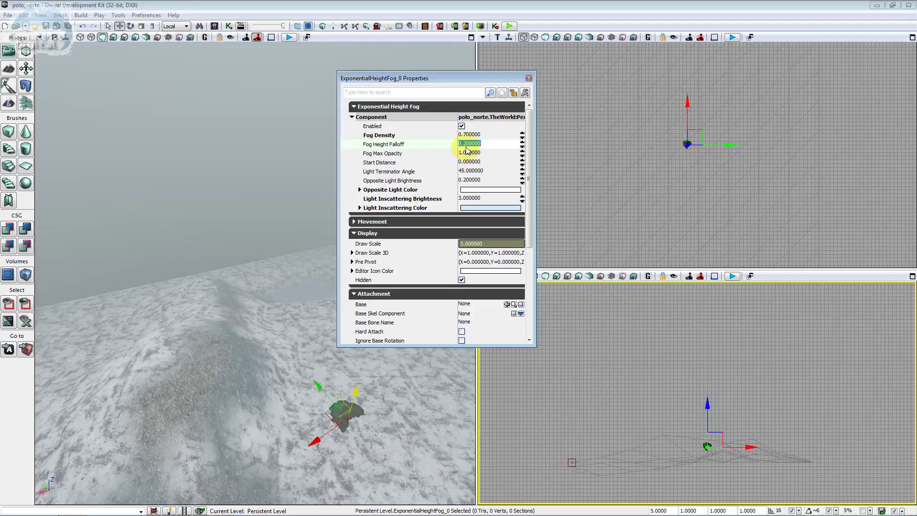
pyautogui.write('0')
pyautogui.press('Return')
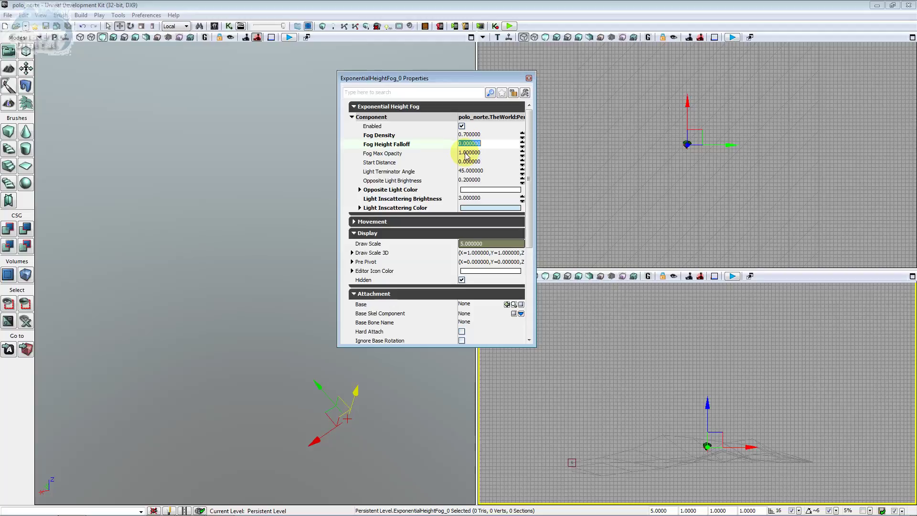
pyautogui.write('2')
pyautogui.press('Return')
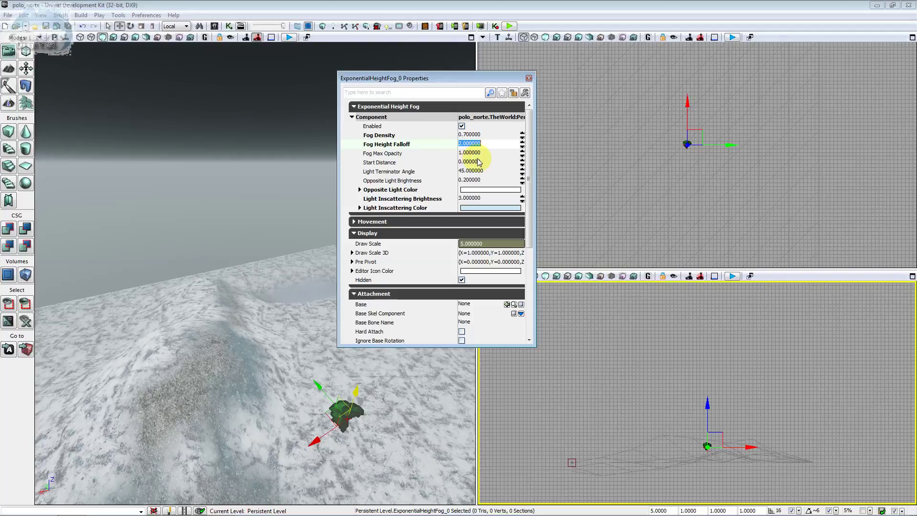
pyautogui.write('0')
pyautogui.press('Return')
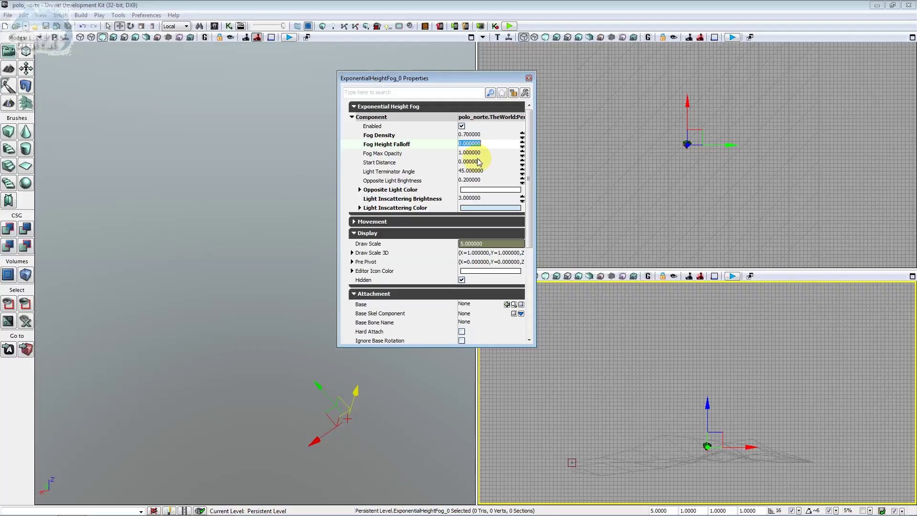
pyautogui.write('7')
pyautogui.press('Return')
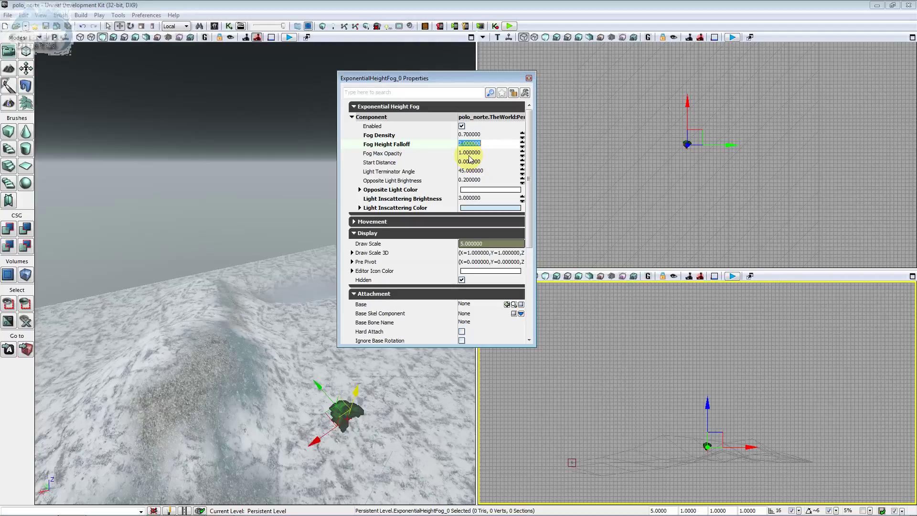
# Step: Try Fog Max Opacity at 0 and 0.2, then restore it to 1
pyautogui.click(470, 154)
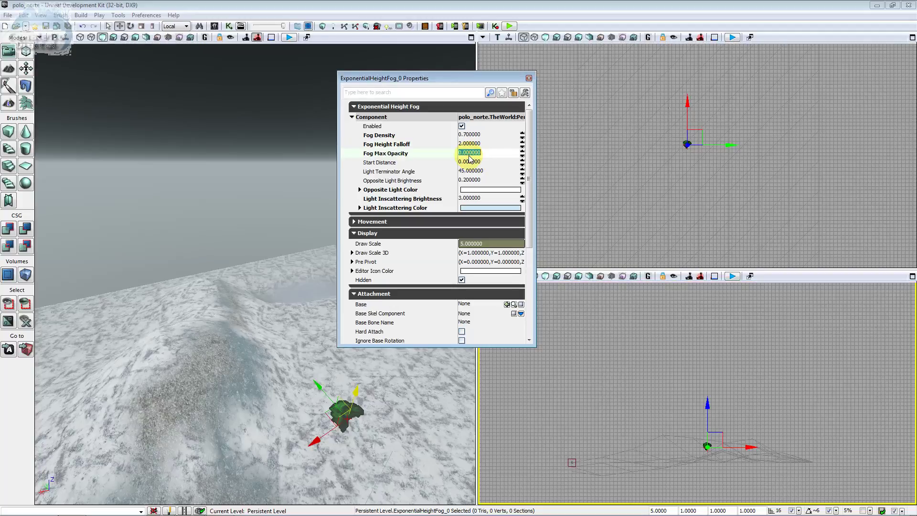
pyautogui.press('Return')
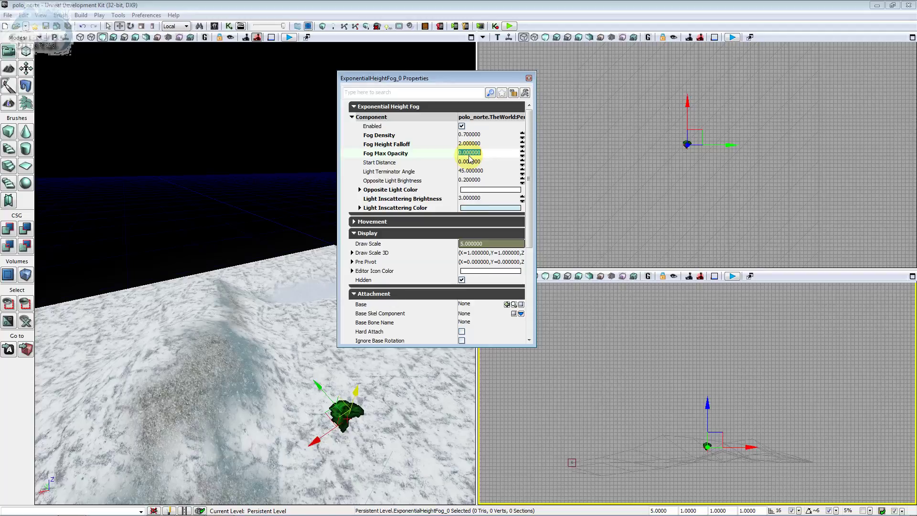
pyautogui.write('0.')
pyautogui.write('2')
pyautogui.press('Return')
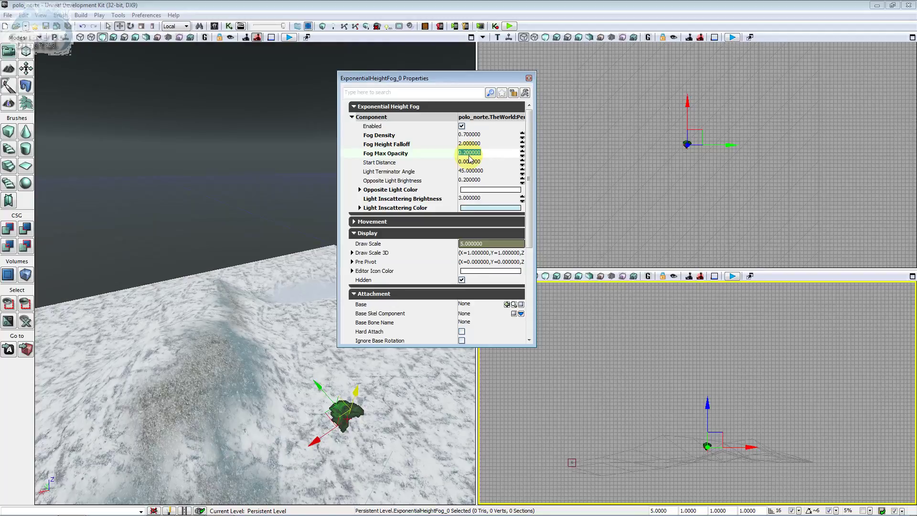
pyautogui.write('1')
pyautogui.press('Return')
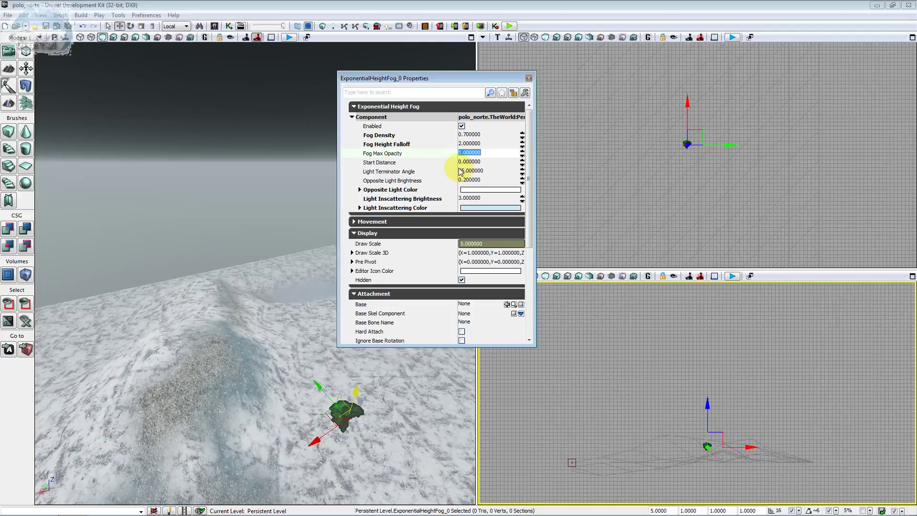
# Step: Try fog Start Distance at 10, 50 and 0, settle on 5, and close ExponentialHeightFog_0 Properties
pyautogui.click(471, 164)
pyautogui.write('10')
pyautogui.press('Return')
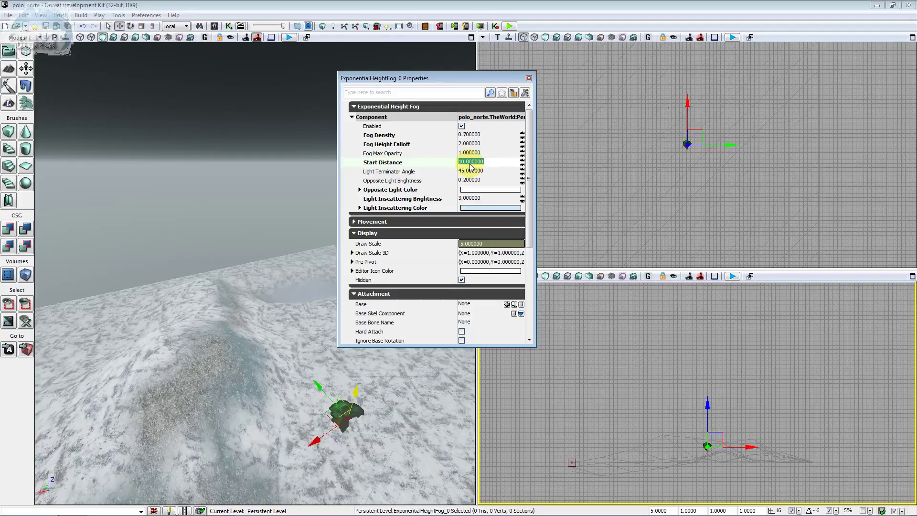
pyautogui.write('50')
pyautogui.press('Return')
pyautogui.write('0')
pyautogui.press('Return')
pyautogui.write('5')
pyautogui.press('Tab')
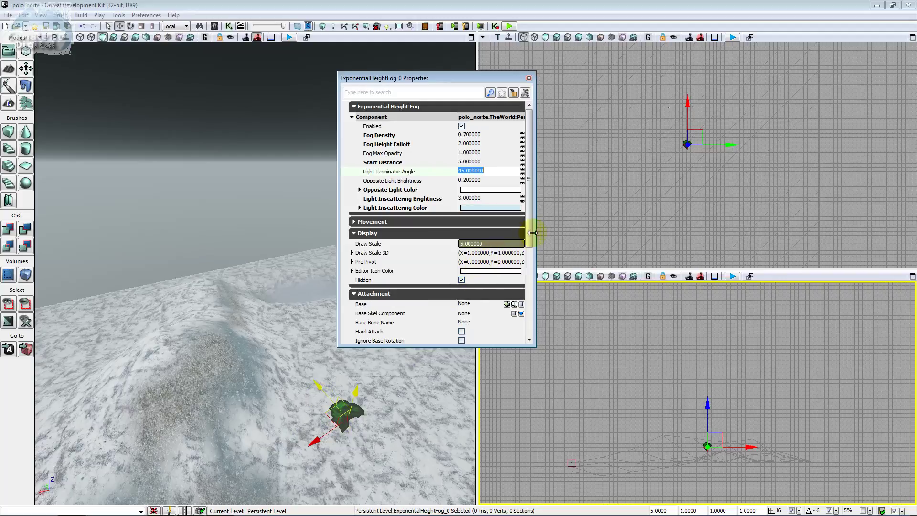
pyautogui.moveTo(531, 234); pyautogui.dragTo(529, 278)
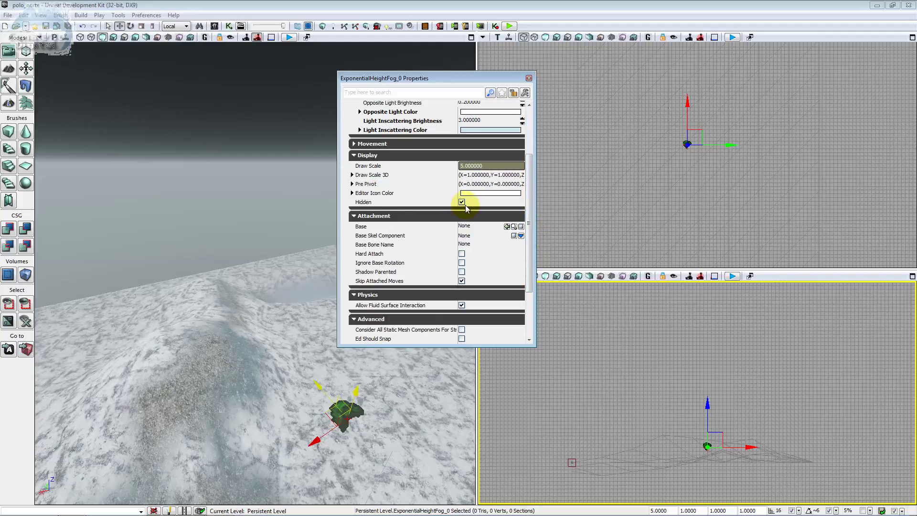
pyautogui.click(529, 78)
# Step: Save the polo_norte level and open File > New to pick a new-level template
pyautogui.moveTo(392, 393); pyautogui.dragTo(419, 393)
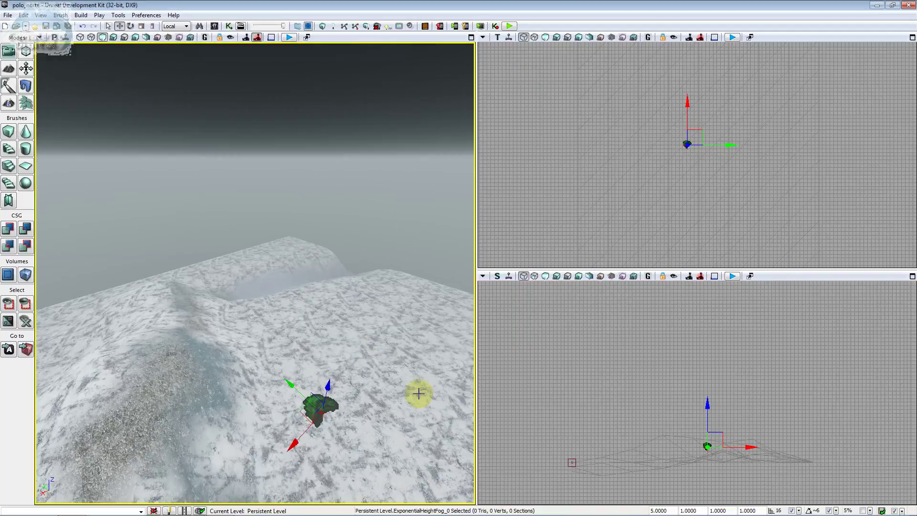
pyautogui.moveTo(419, 393); pyautogui.dragTo(406, 377)
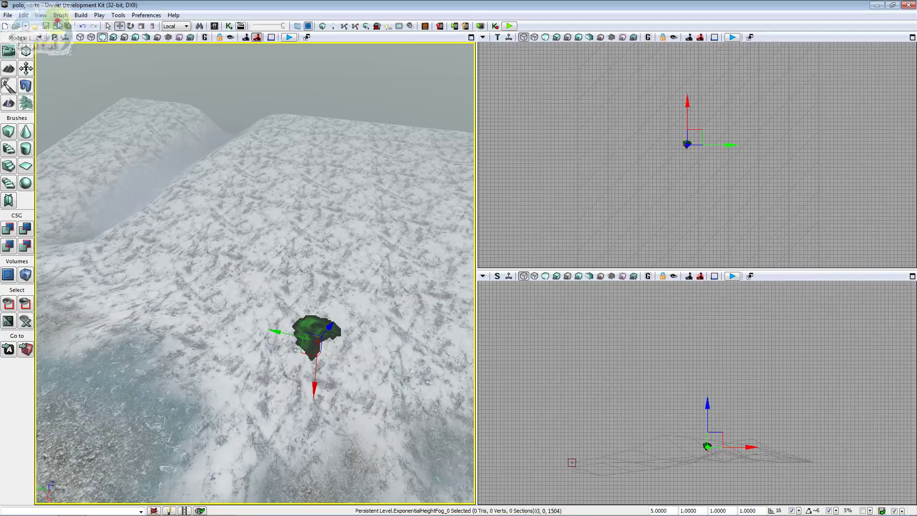
pyautogui.click(8, 15)
pyautogui.click(15, 27)
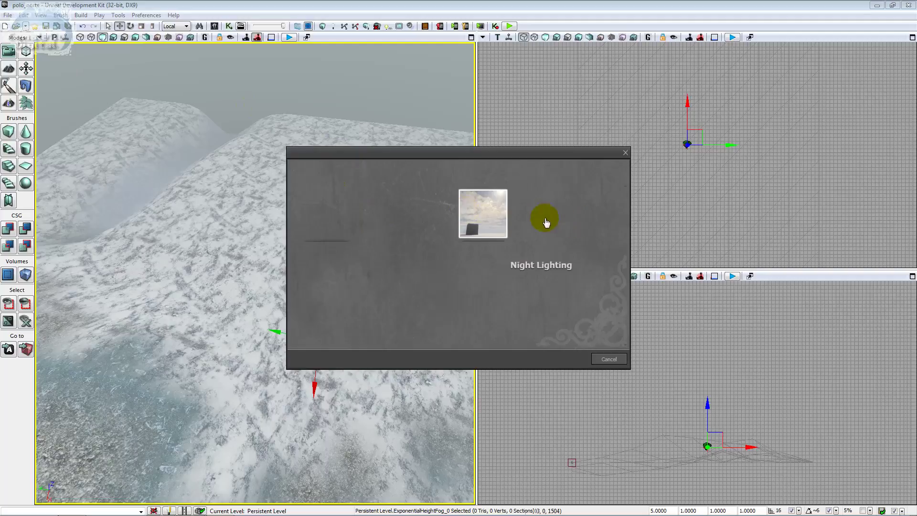
# Step: Create a new level from a lit template, build it, and stop the in-viewport play session
pyautogui.click(465, 226)
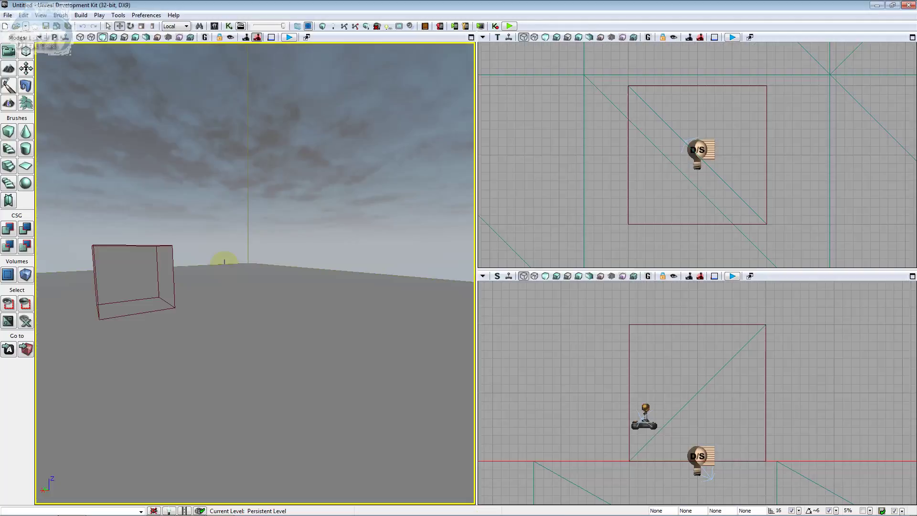
pyautogui.click(283, 26)
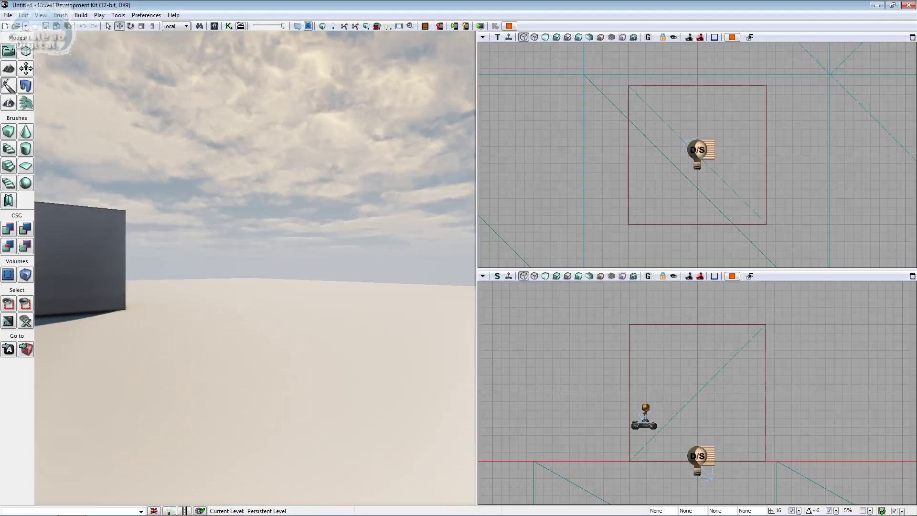
pyautogui.moveTo(255, 267)
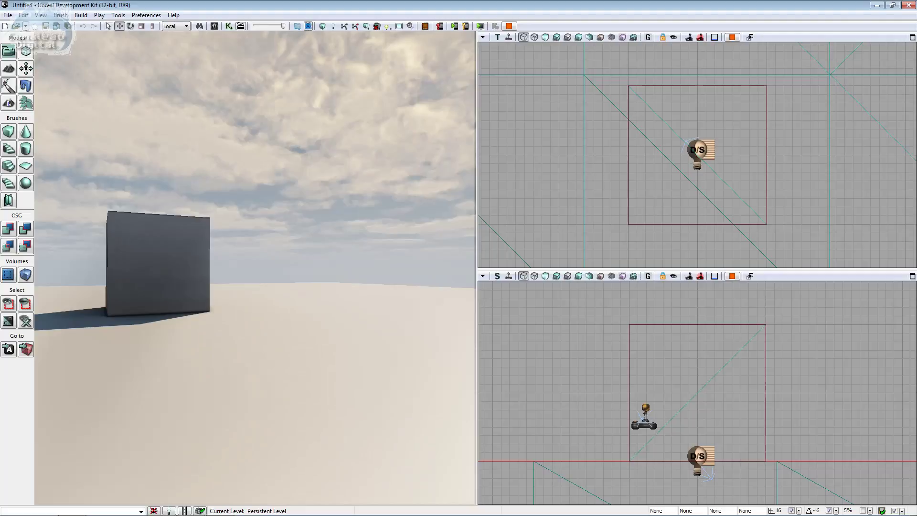
pyautogui.press('Escape')
pyautogui.click(276, 125)
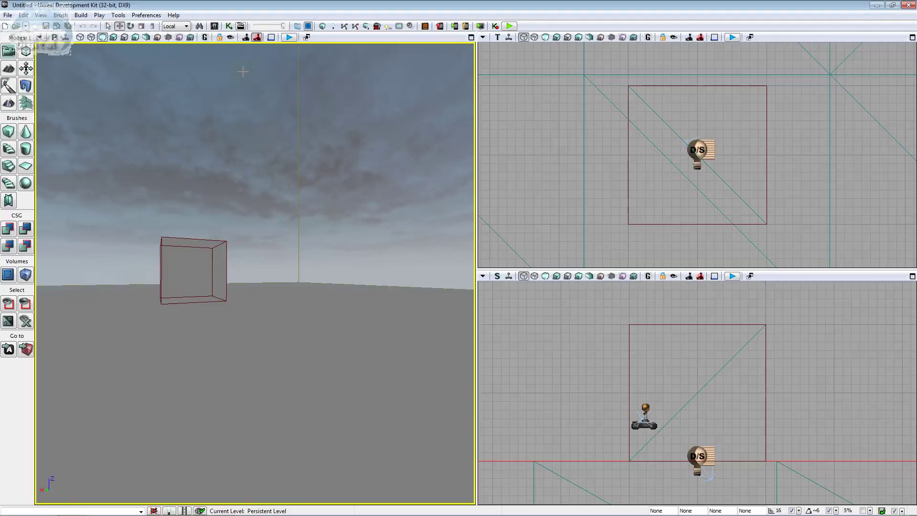
# Step: Deselect the cube brush in the viewports and close the UDK editor
pyautogui.click(873, 76)
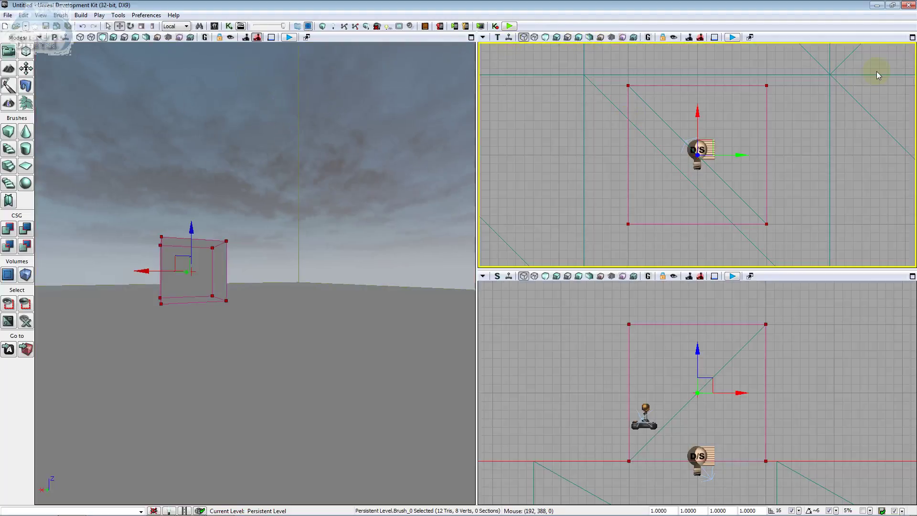
pyautogui.click(910, 49)
pyautogui.click(881, 69)
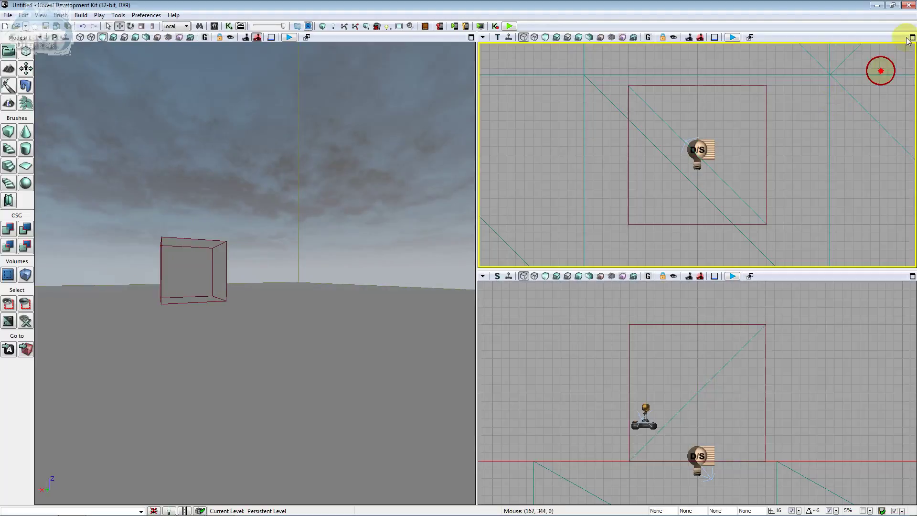
pyautogui.click(875, 105)
pyautogui.rightClick(782, 82)
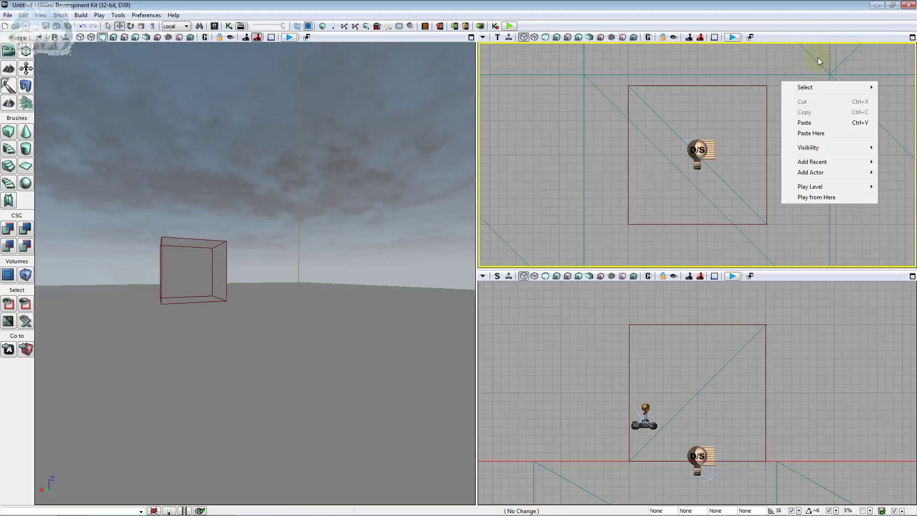
pyautogui.click(912, 7)
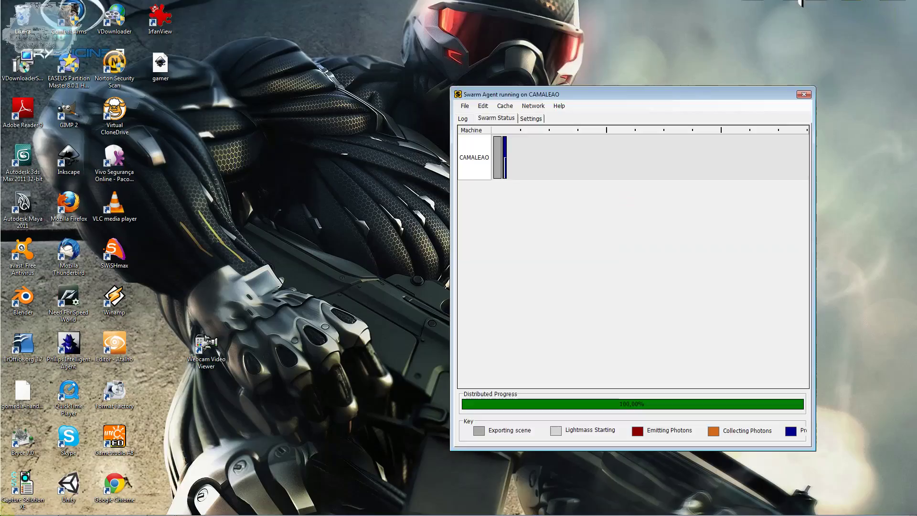
pyautogui.click(805, 95)
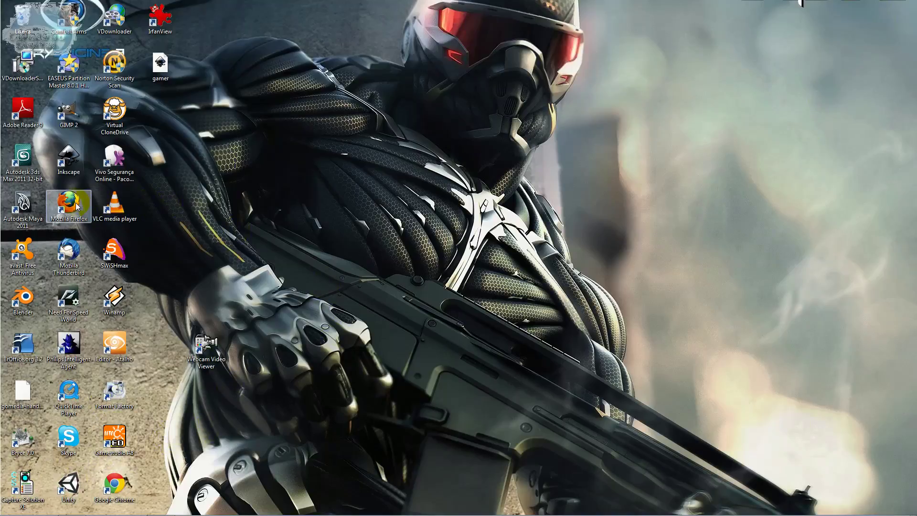
pyautogui.doubleClick(108, 488)
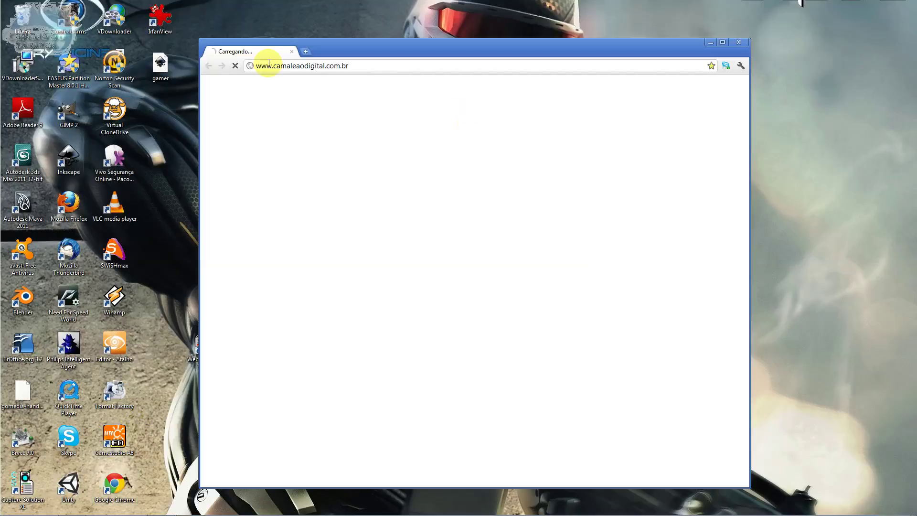
pyautogui.click(269, 65)
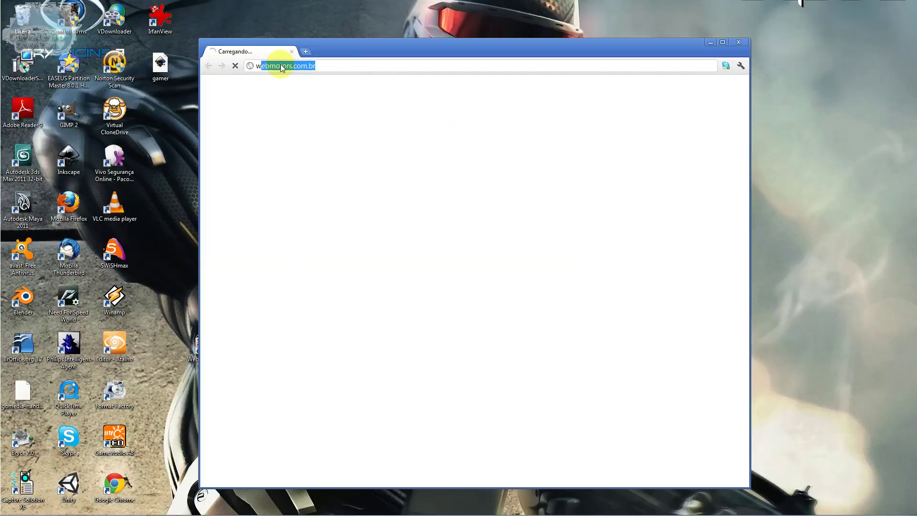
pyautogui.write('www.cg')
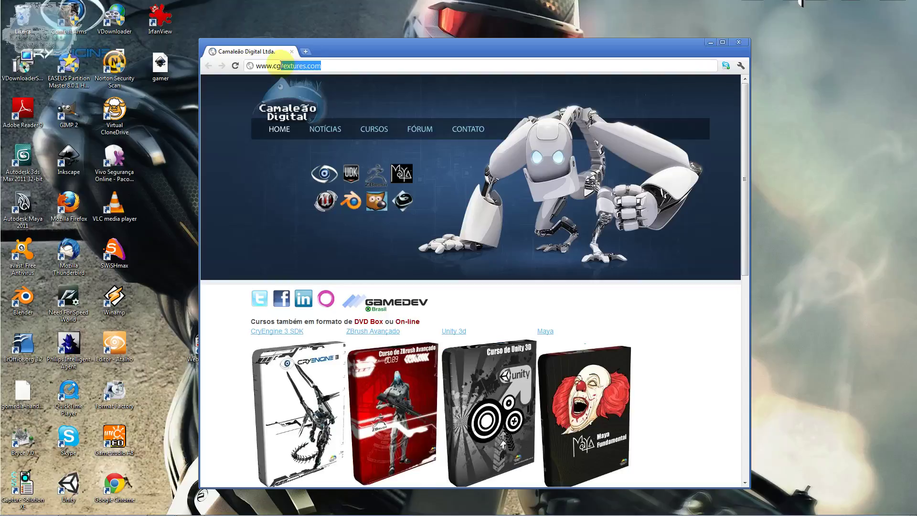
pyautogui.press('Return')
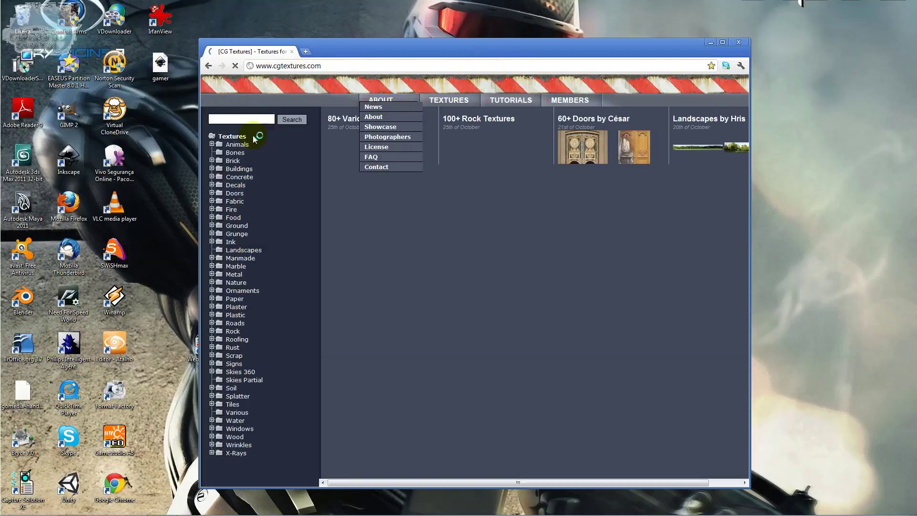
# Step: Search CG Textures for 'sky' and view the results in a maximized browser window
pyautogui.click(239, 123)
pyautogui.write('sky')
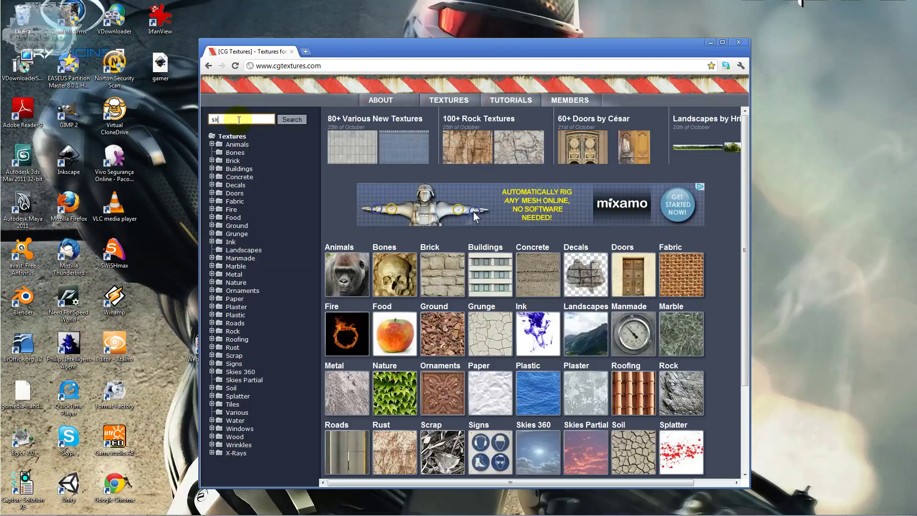
pyautogui.press('Return')
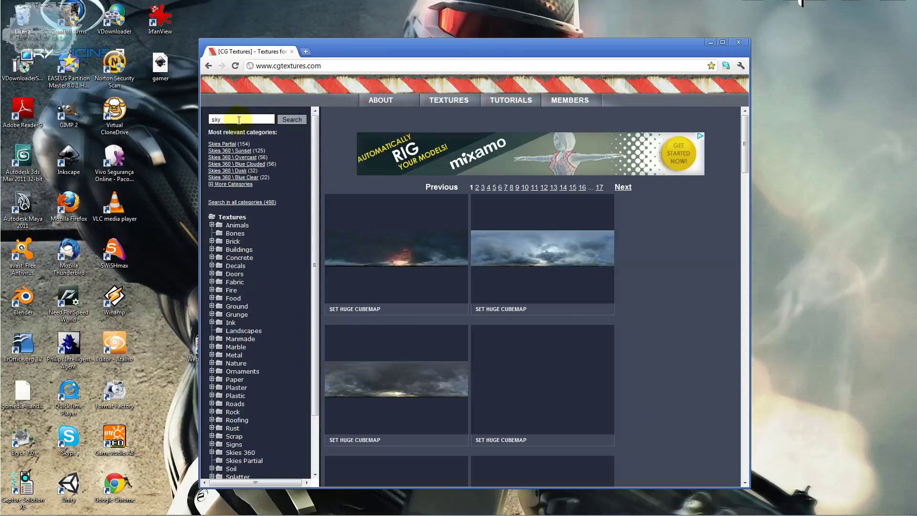
pyautogui.click(722, 42)
pyautogui.scroll(-2, 484, 259)
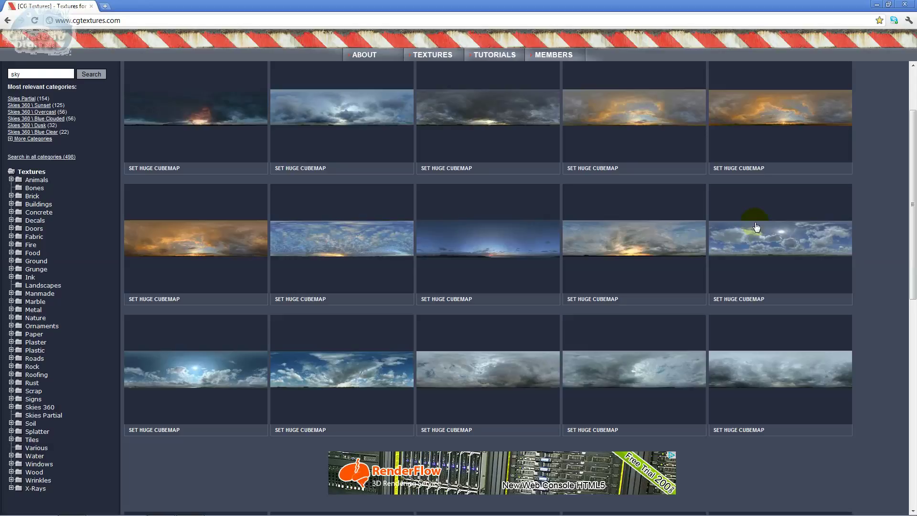
# Step: Open cursos (G:) > curso_direcao_de_arte > direcao_arte_aula01 > referencias in Explorer
pyautogui.click(14, 507)
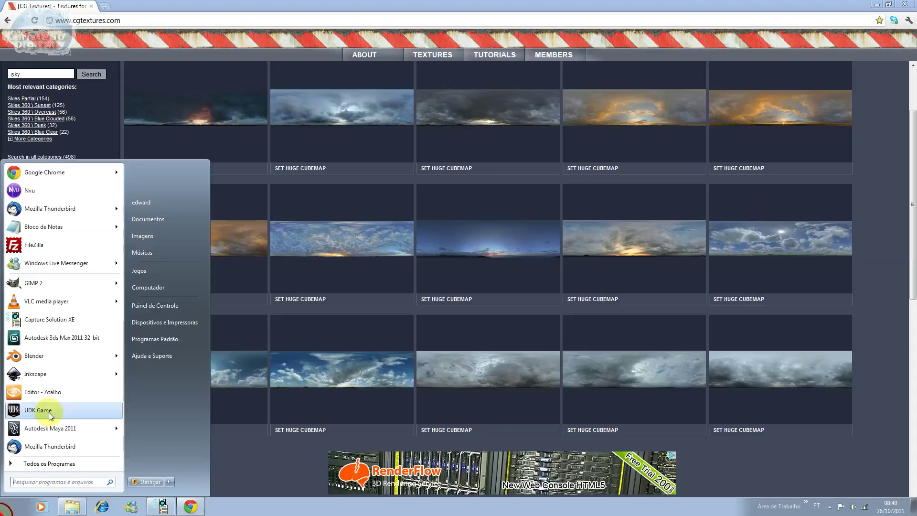
pyautogui.click(140, 288)
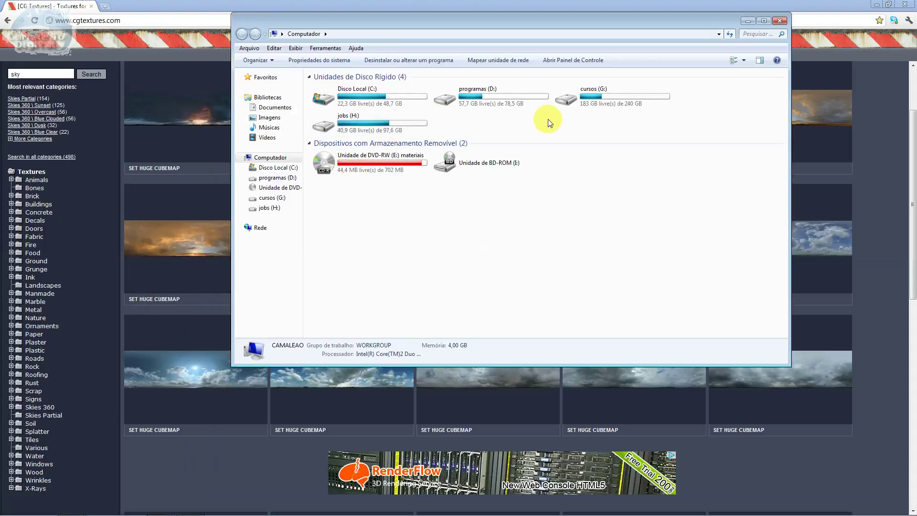
pyautogui.doubleClick(573, 100)
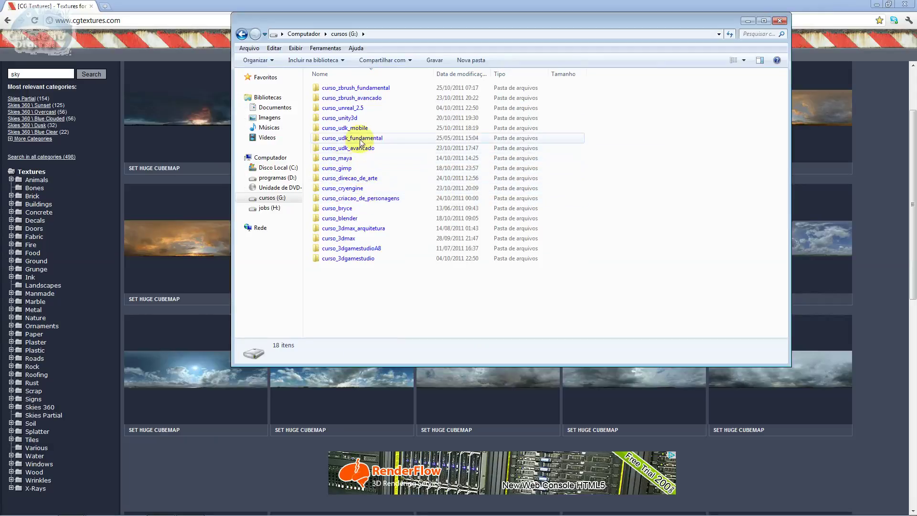
pyautogui.click(359, 189)
pyautogui.doubleClick(349, 178)
pyautogui.doubleClick(335, 95)
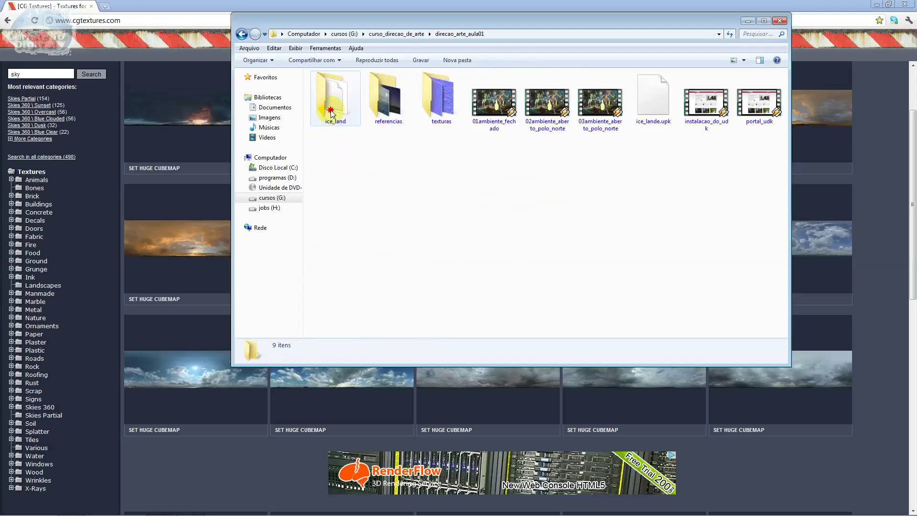
pyautogui.doubleClick(385, 114)
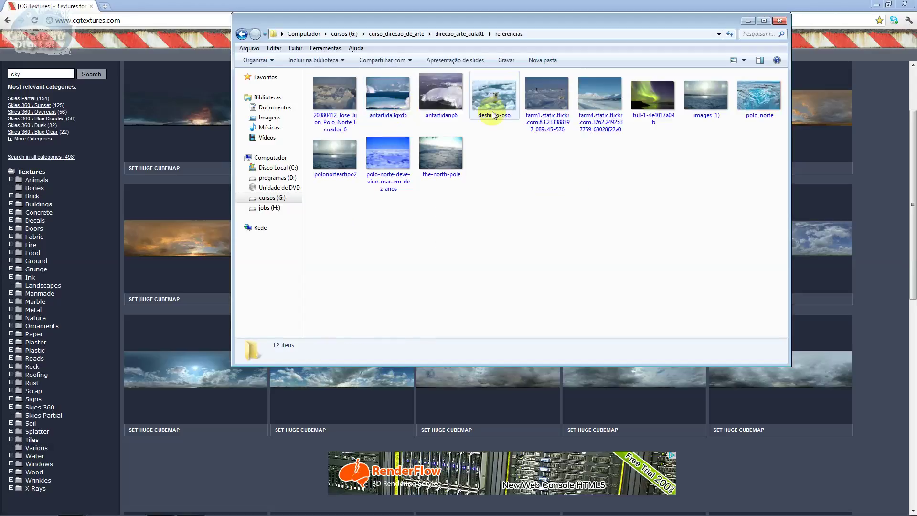
# Step: Preview reference photos including farm4, polo-norte-deve-virar and polonorteartioo2
pyautogui.doubleClick(616, 104)
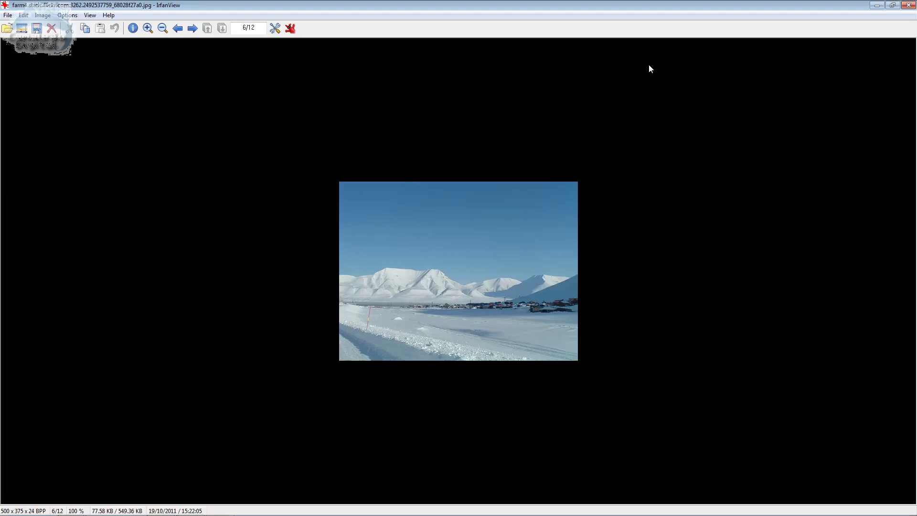
pyautogui.press('Escape')
pyautogui.press('Right')
pyautogui.press('Right')
pyautogui.press('Return')
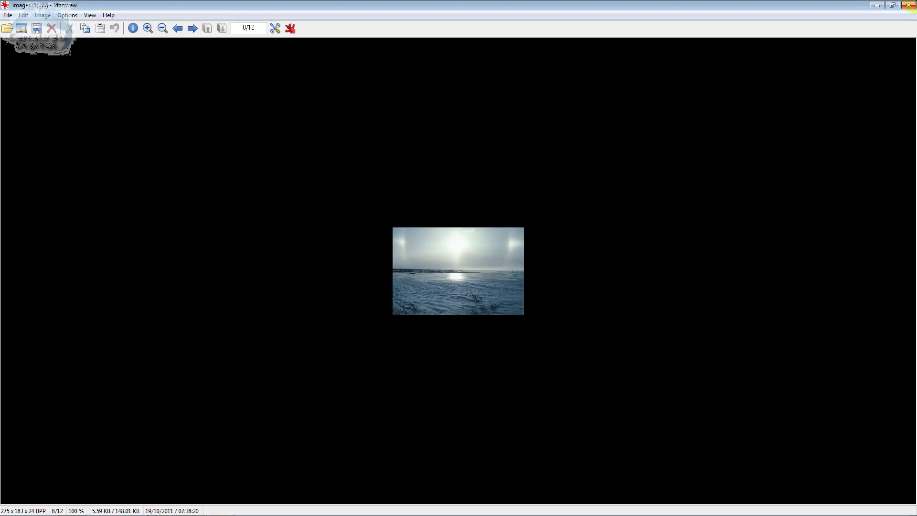
pyautogui.press('Escape')
pyautogui.press('Left')
pyautogui.press('Left')
pyautogui.press('Left')
pyautogui.press('Left')
pyautogui.press('Left')
pyautogui.press('Down')
pyautogui.press('Left')
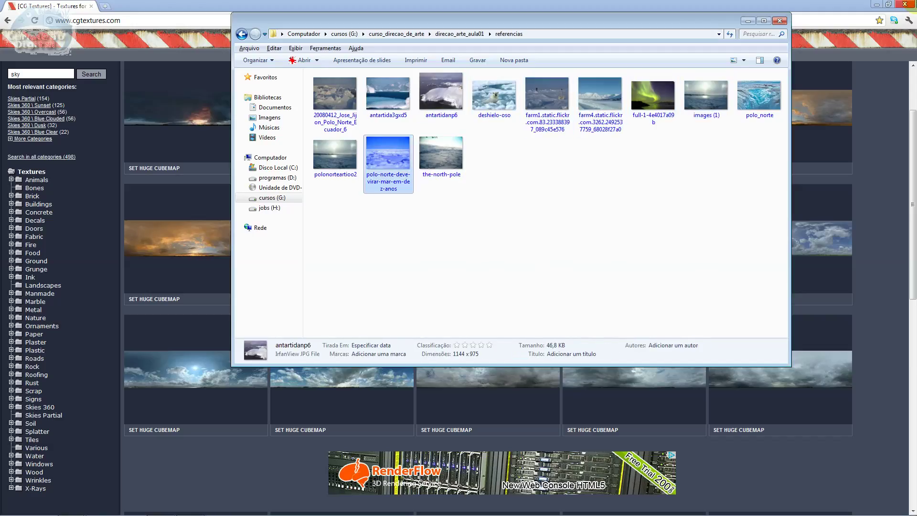
pyautogui.press('Return')
pyautogui.press('Escape')
pyautogui.press('Left')
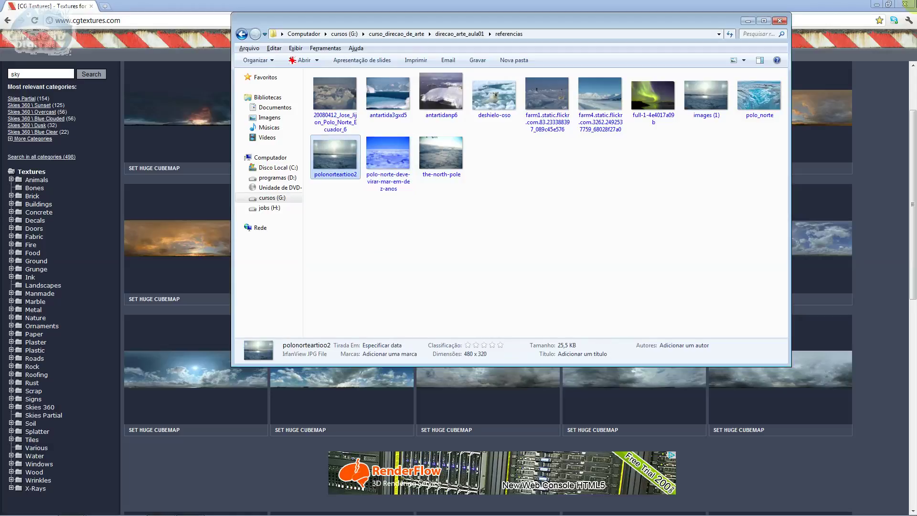
pyautogui.press('Return')
pyautogui.press('Escape')
# Step: From Skies 360 \ Blue Clear, open FullskiesBlueClear0020 and download its Image 1
pyautogui.click(778, 21)
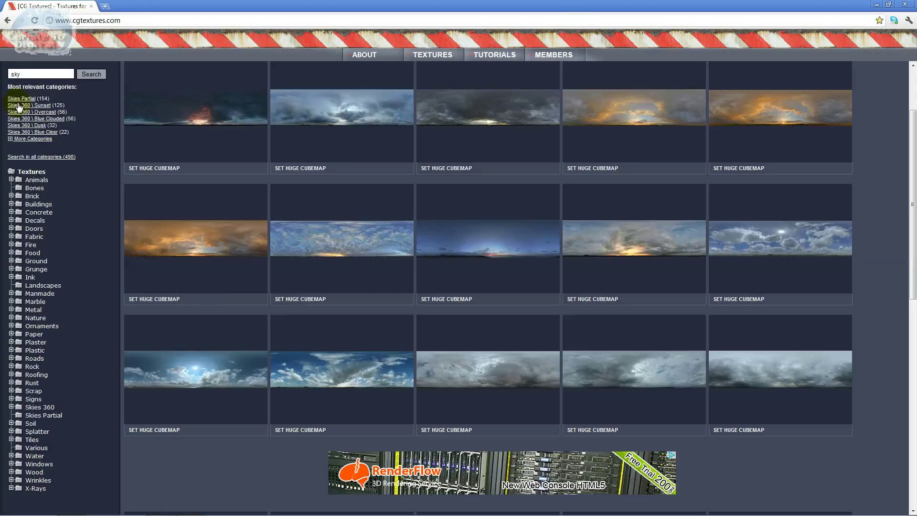
pyautogui.click(23, 131)
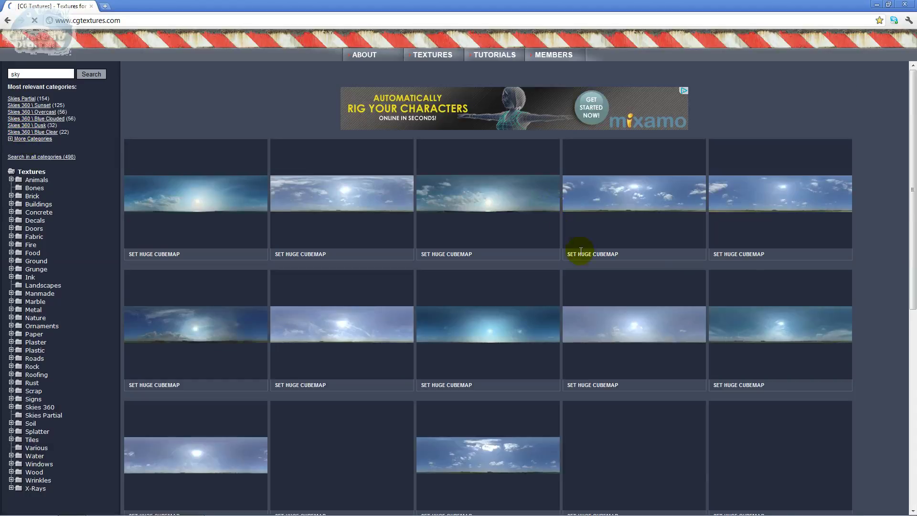
pyautogui.click(491, 328)
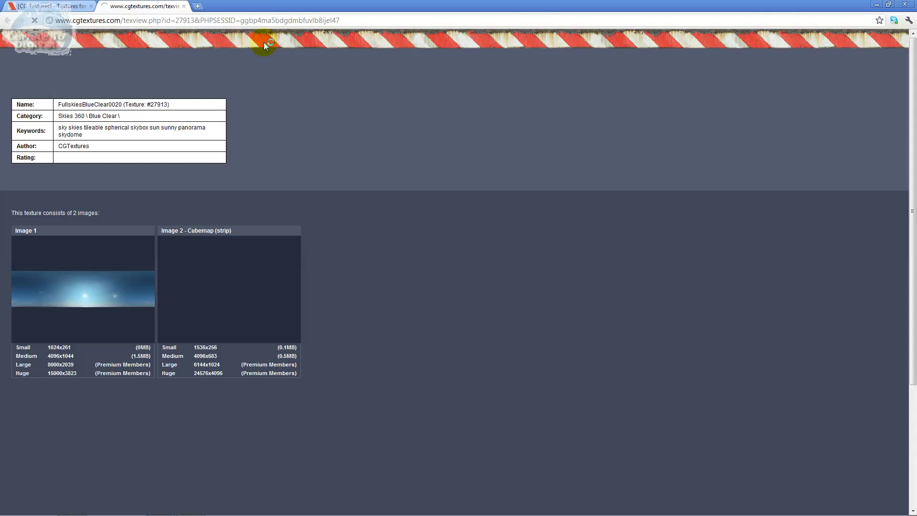
pyautogui.moveTo(99, 302)
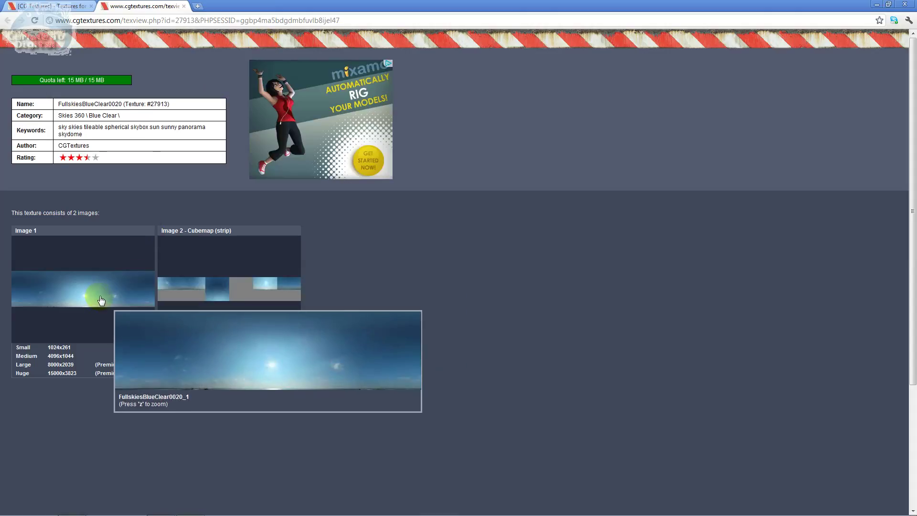
pyautogui.click(101, 300)
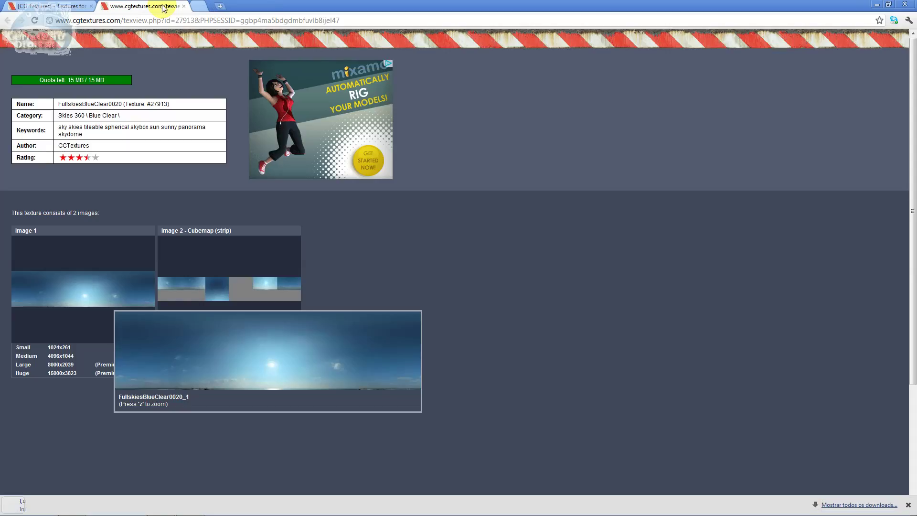
# Step: Close the FullskiesBlueClear0020 tab and browse back through the clear-sky results
pyautogui.click(185, 6)
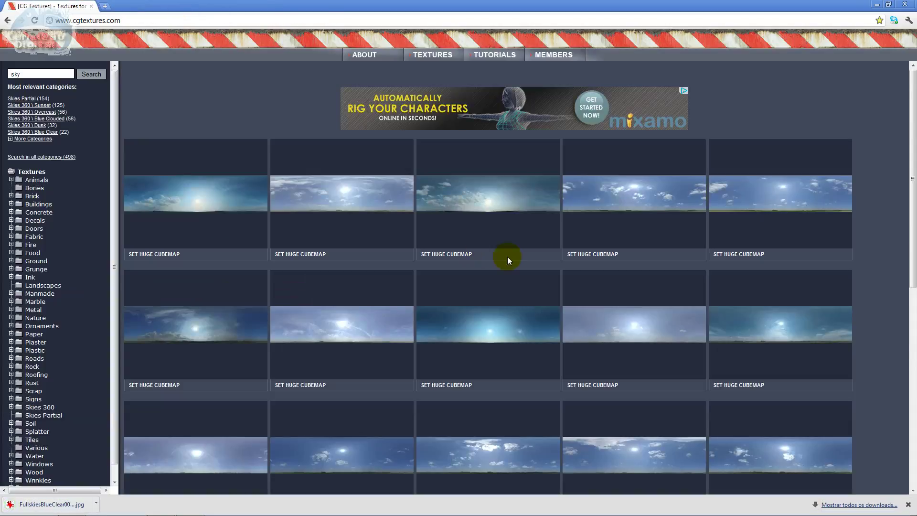
pyautogui.scroll(-3, 514, 287)
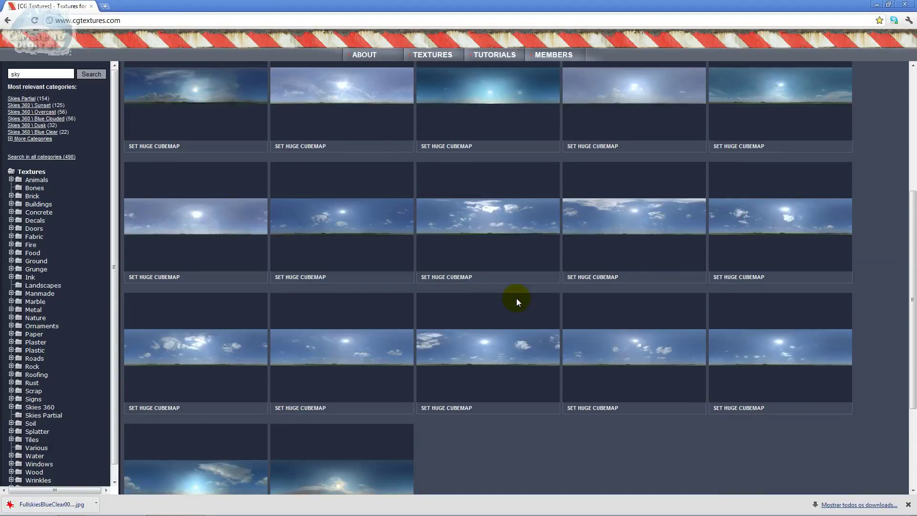
pyautogui.scroll(-3, 518, 301)
pyautogui.scroll(3, 516, 297)
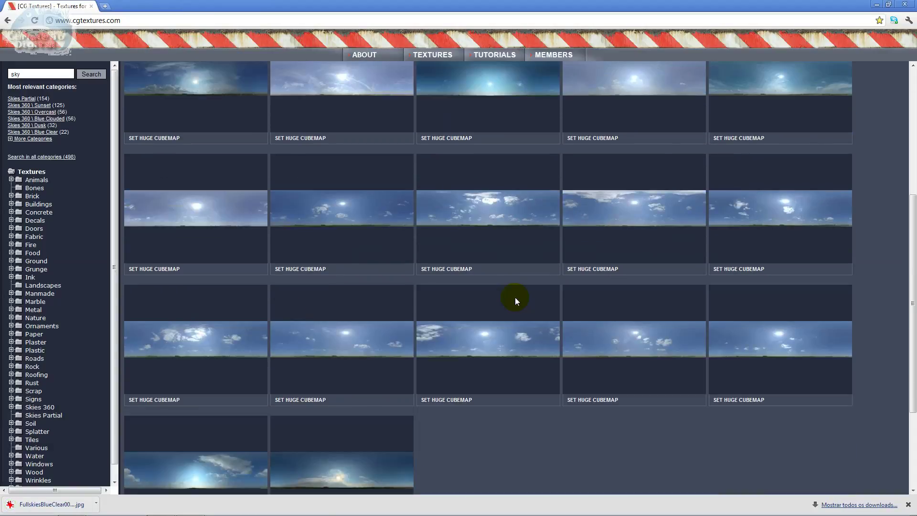
pyautogui.scroll(5, 515, 294)
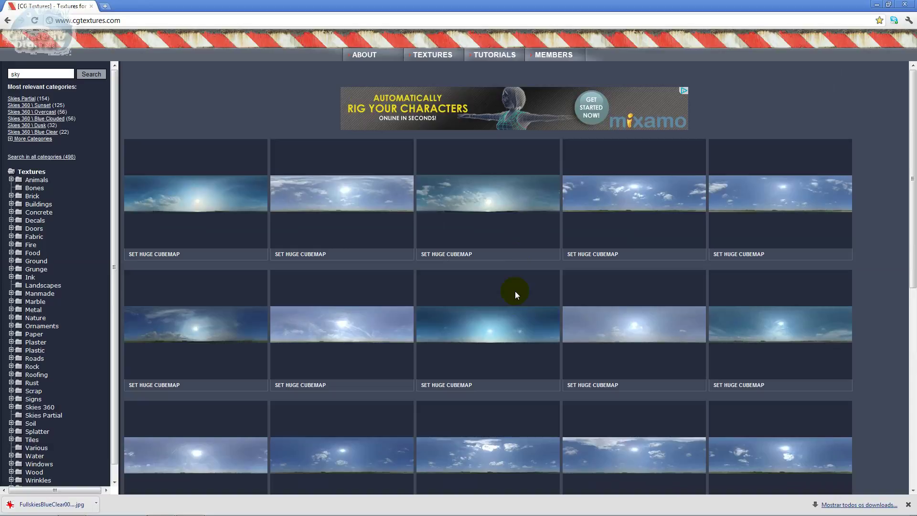
pyautogui.scroll(-5, 515, 291)
pyautogui.scroll(-3, 481, 343)
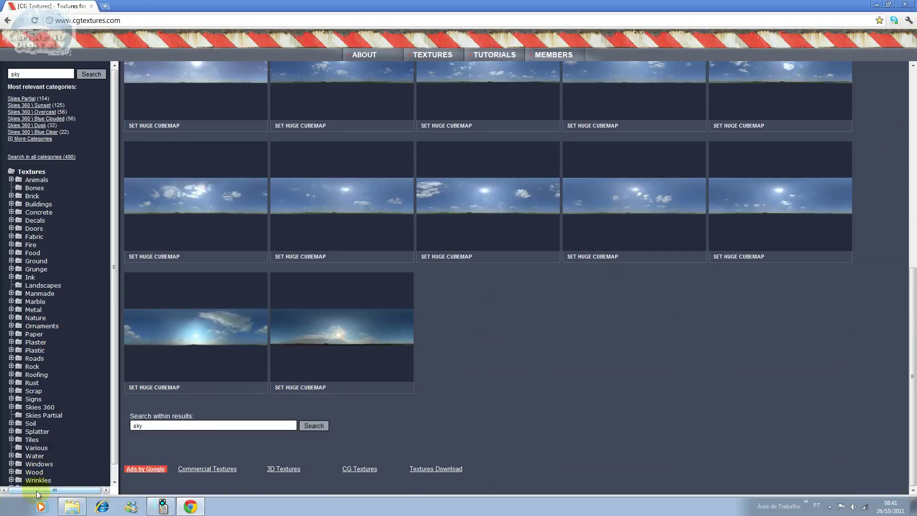
# Step: Open FullskiesBlueClear0020_1_S from the Downloads folder in GIMP, then minimize Chrome
pyautogui.rightClick(56, 505)
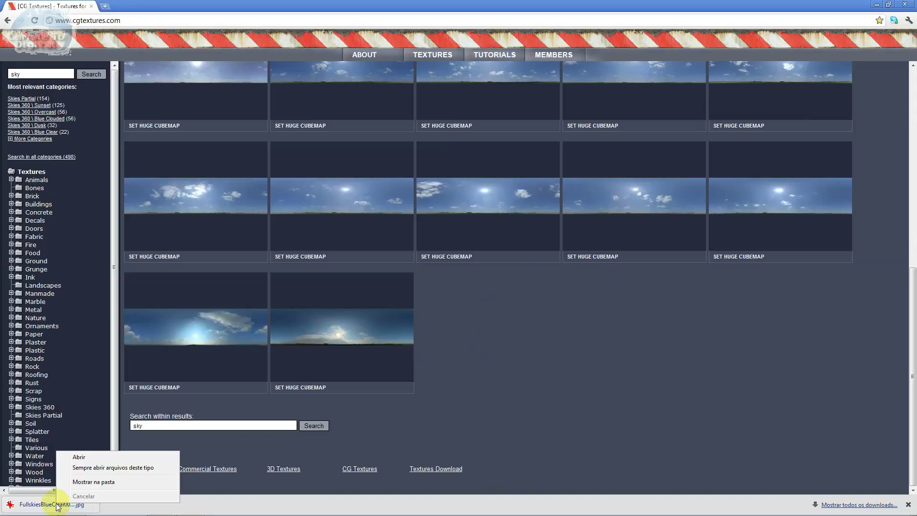
pyautogui.click(115, 484)
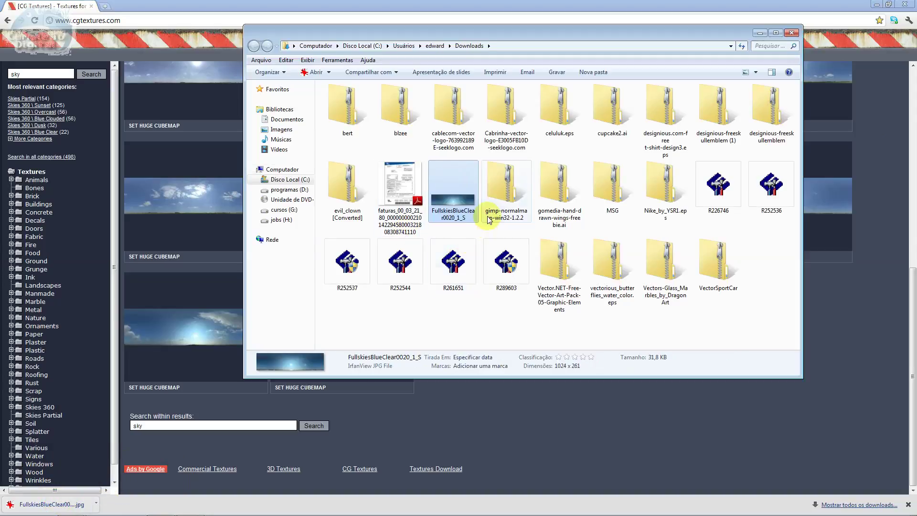
pyautogui.rightClick(472, 201)
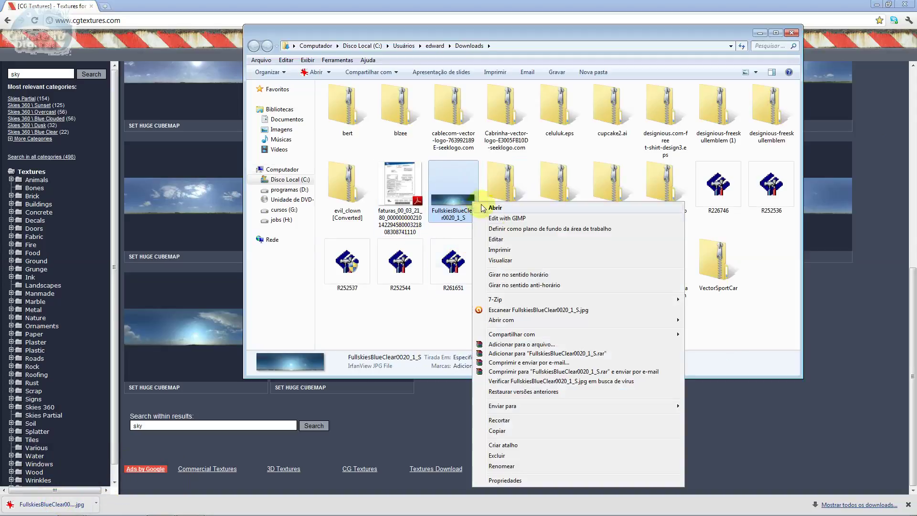
pyautogui.click(521, 219)
pyautogui.click(791, 33)
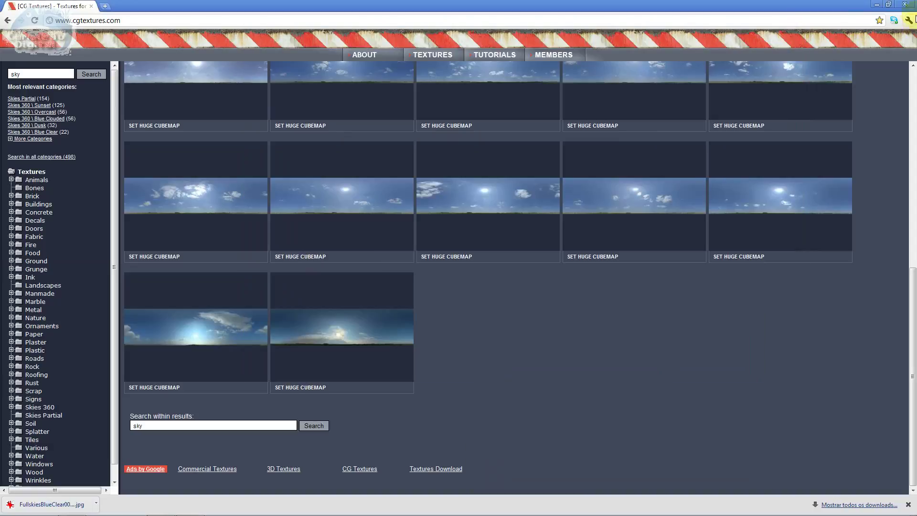
pyautogui.click(876, 5)
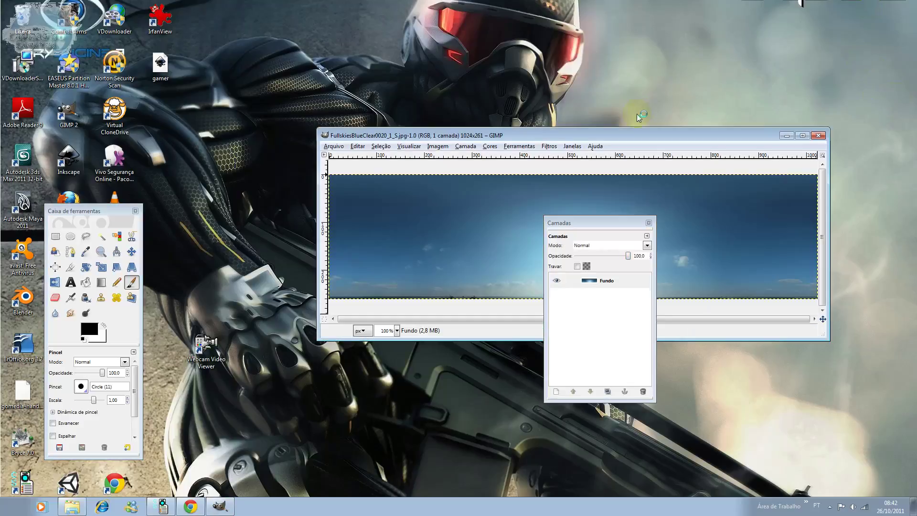
# Step: Enlarge the image window, move the Layers dialog aside and zoom into the sky
pyautogui.moveTo(548, 135); pyautogui.dragTo(484, 98)
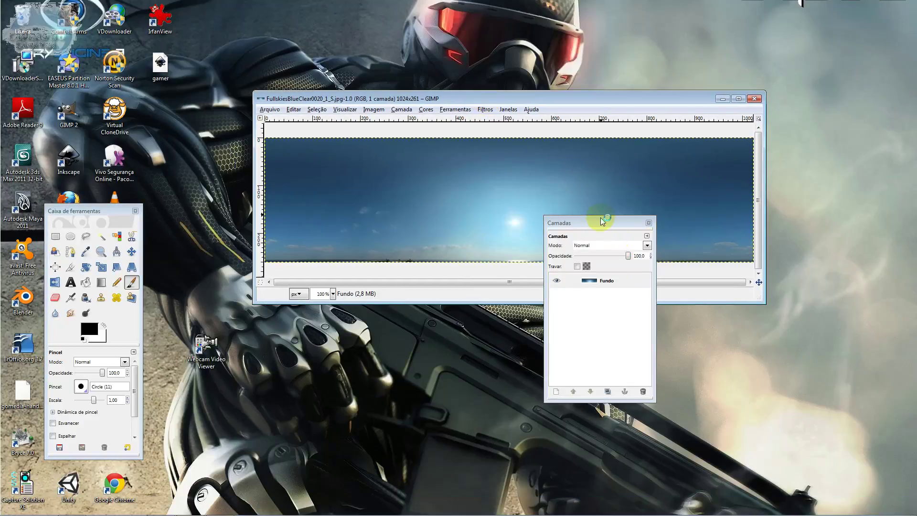
pyautogui.moveTo(601, 220); pyautogui.dragTo(816, 269)
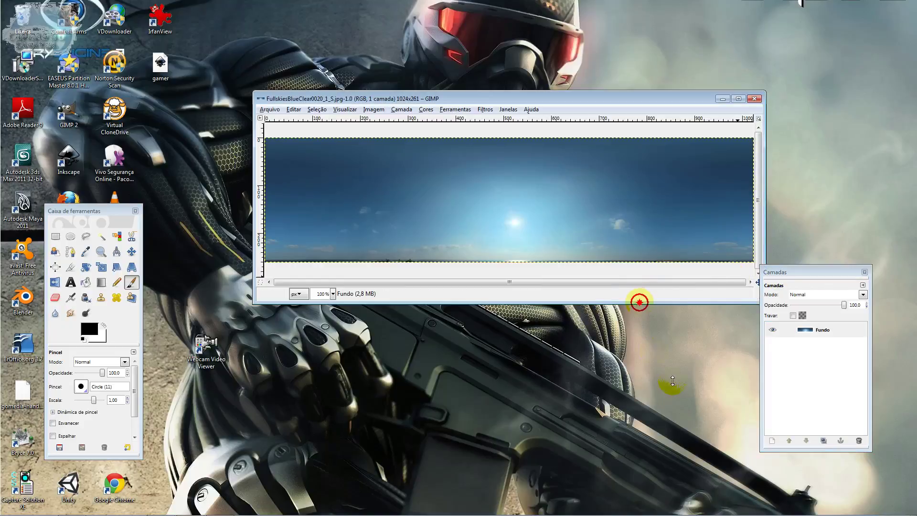
pyautogui.moveTo(672, 381); pyautogui.dragTo(673, 382)
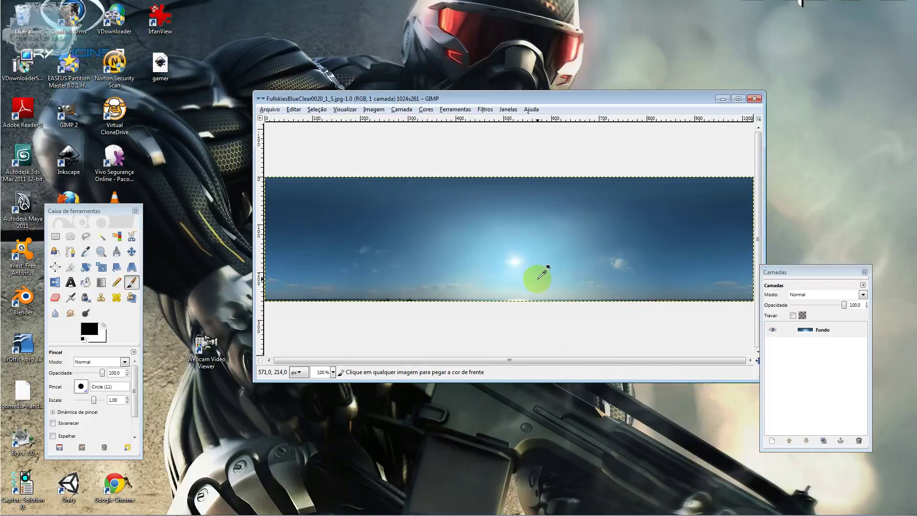
pyautogui.keyDown('ctrl'); pyautogui.scroll(1, 538, 278); pyautogui.keyUp('ctrl')
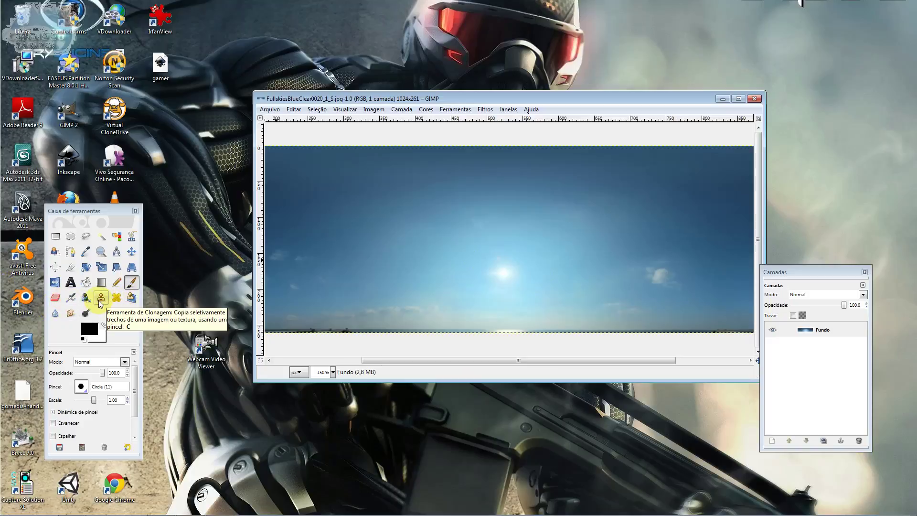
# Step: Select the Clone tool and scale its brush up to 3.53
pyautogui.click(101, 300)
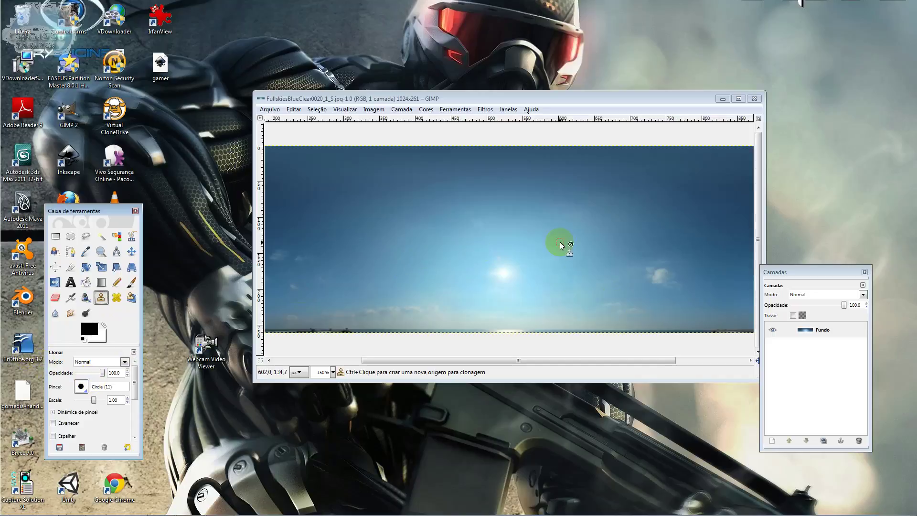
pyautogui.click(437, 98)
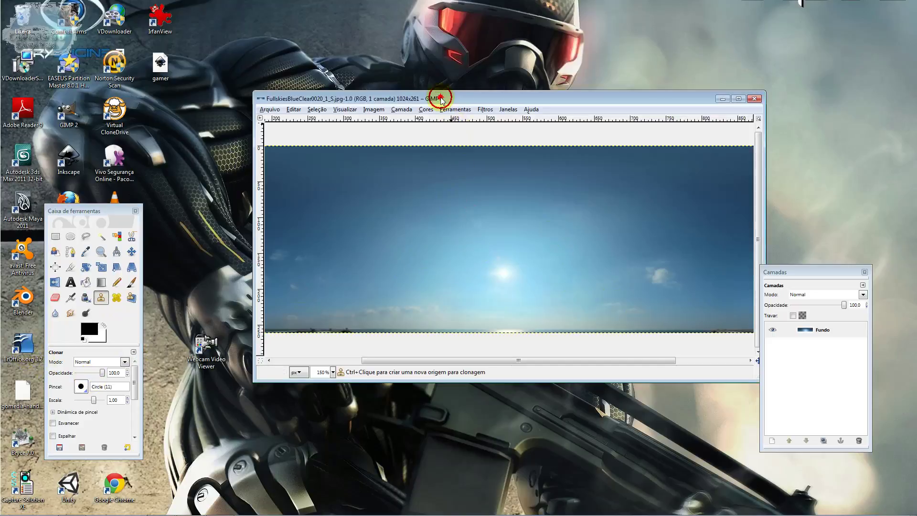
pyautogui.keyDown('ctrl'); pyautogui.click(576, 247); pyautogui.keyUp('ctrl')
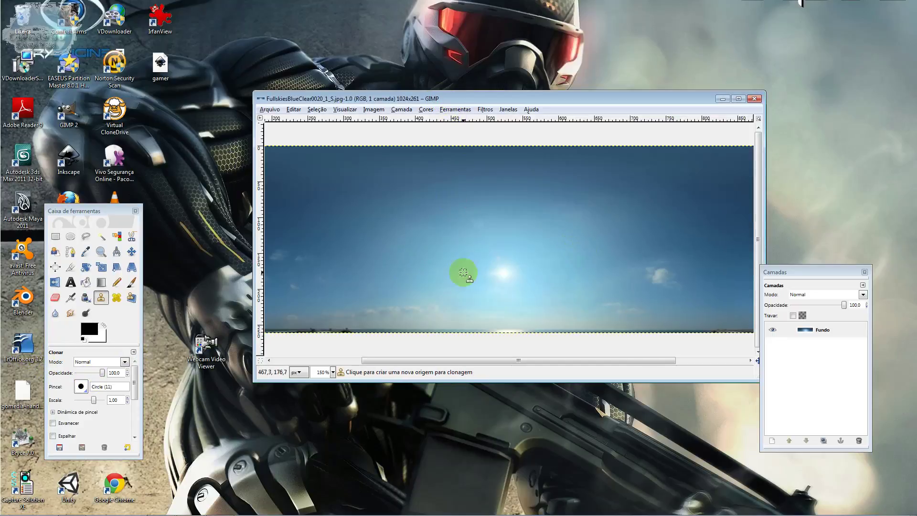
pyautogui.moveTo(91, 401); pyautogui.dragTo(98, 401)
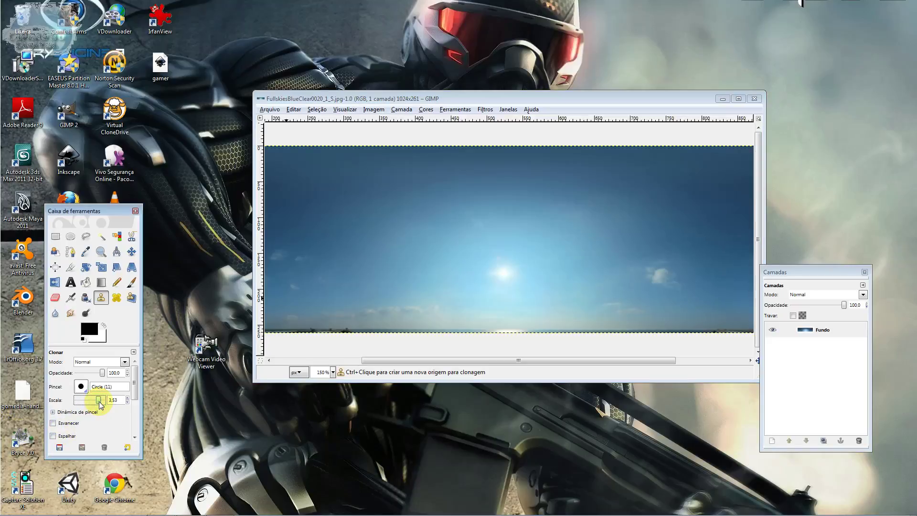
# Step: Switch the clone brush to Circle Fuzzy (19) at scale 4.02
pyautogui.click(82, 388)
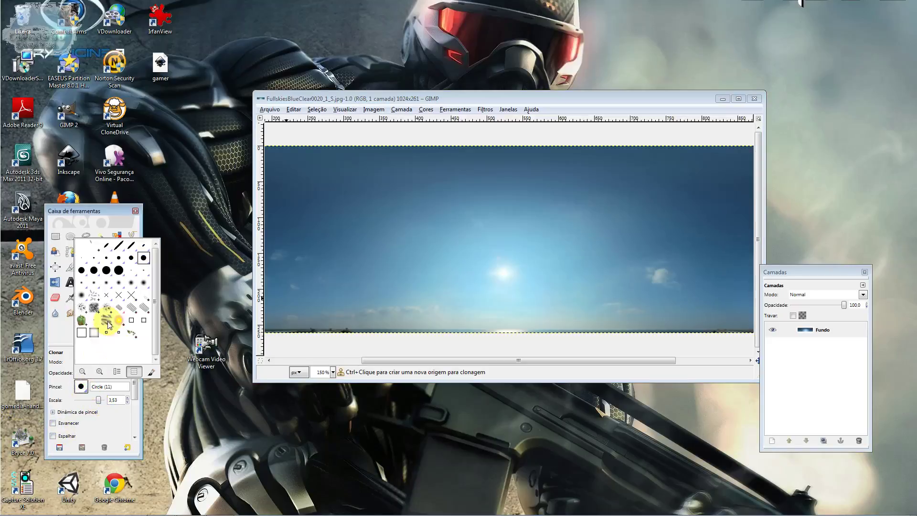
pyautogui.click(82, 300)
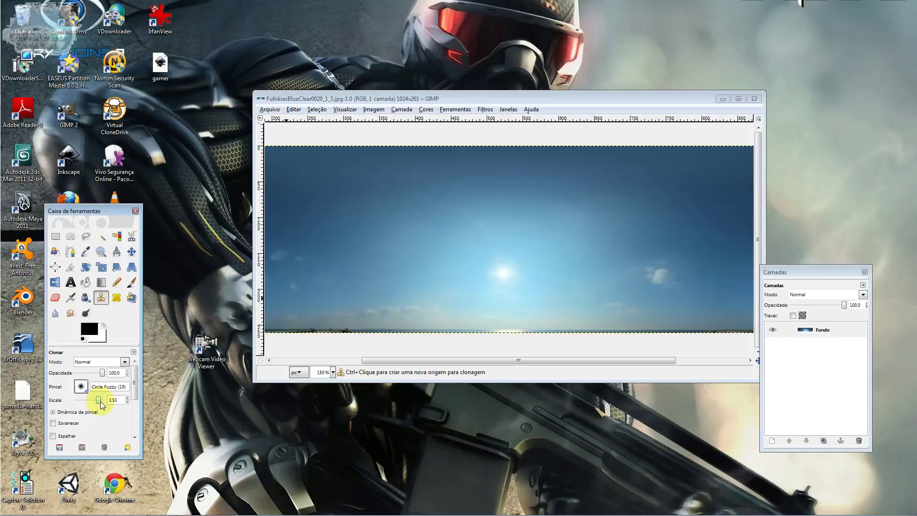
pyautogui.moveTo(101, 405); pyautogui.dragTo(103, 404)
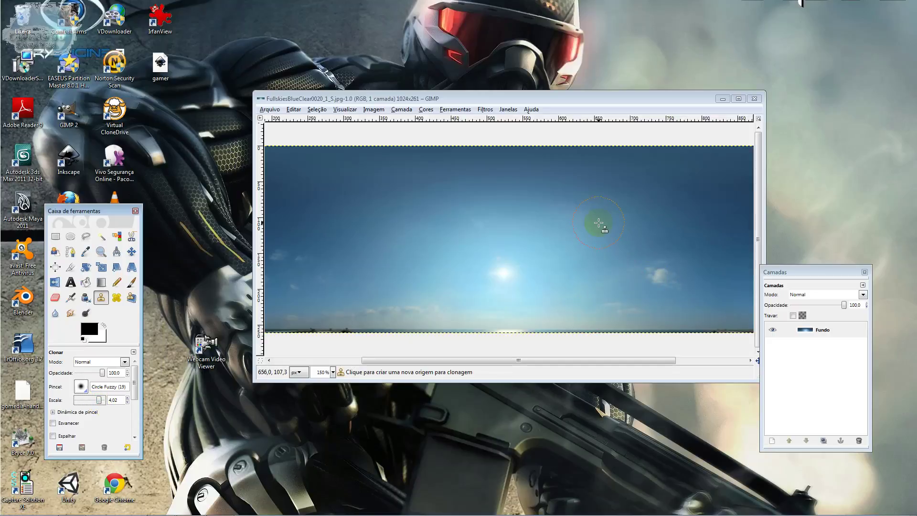
# Step: Clone clear sky over the small cloud right of the sun, undoing the bad strokes
pyautogui.keyDown('ctrl'); pyautogui.click(598, 222); pyautogui.keyUp('ctrl')
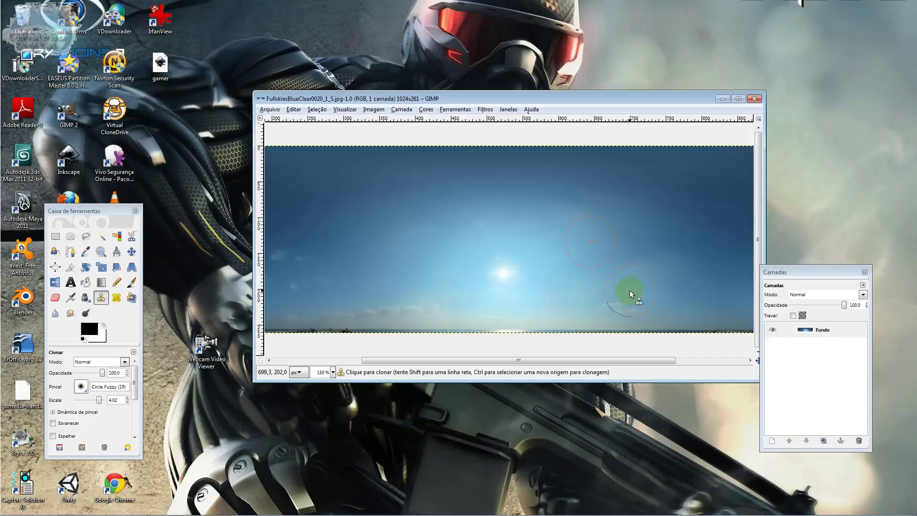
pyautogui.moveTo(629, 290); pyautogui.dragTo(558, 288)
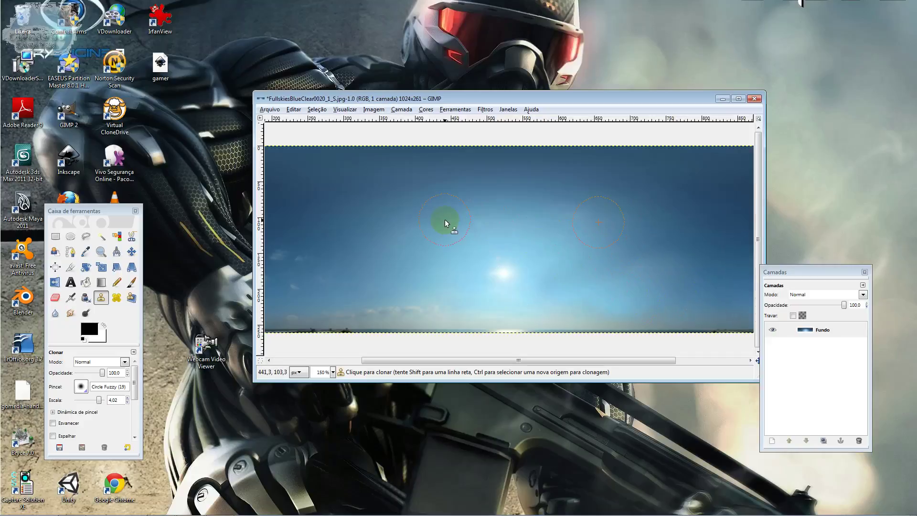
pyautogui.hotkey('ctrl', 'z')
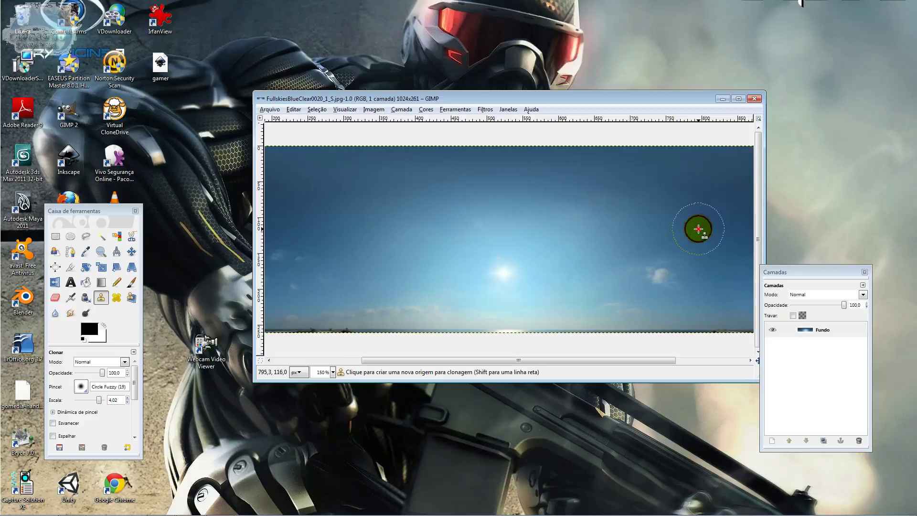
pyautogui.keyDown('ctrl'); pyautogui.click(698, 229); pyautogui.keyUp('ctrl')
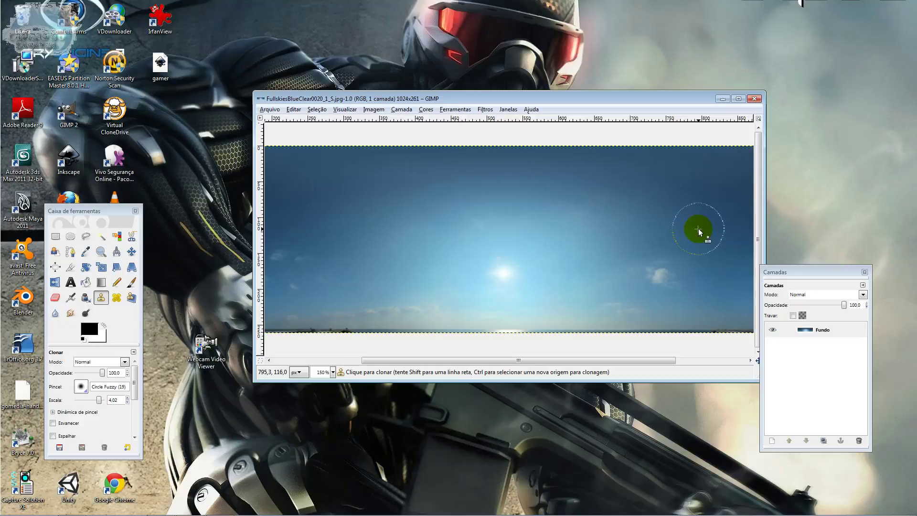
pyautogui.click(663, 276)
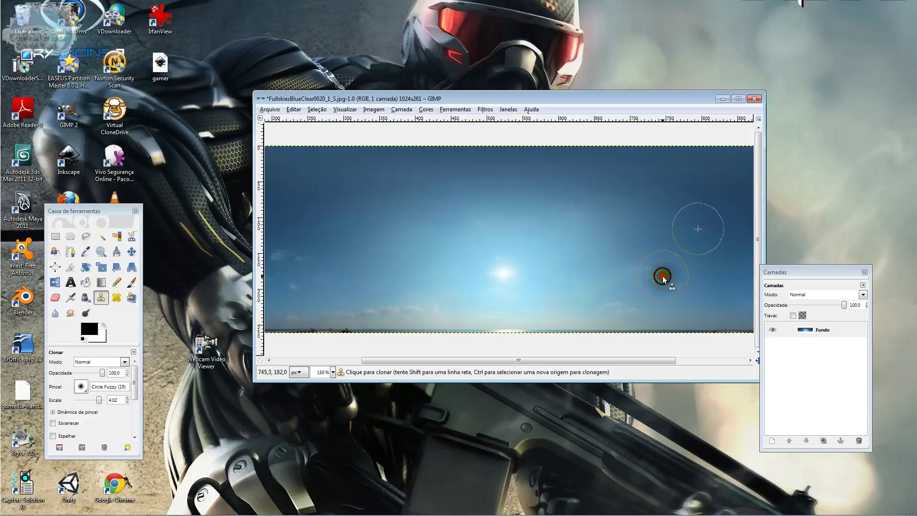
pyautogui.moveTo(651, 285); pyautogui.dragTo(669, 283)
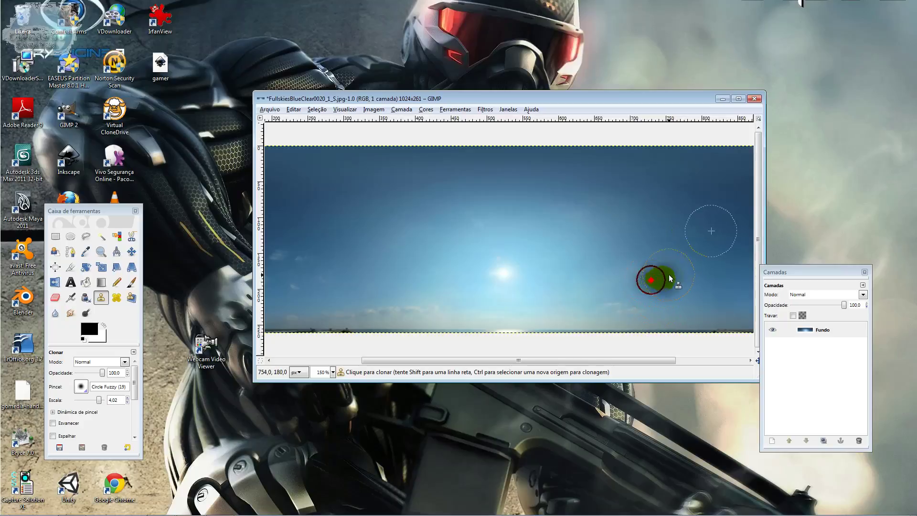
pyautogui.hotkey('ctrl', 'z')
pyautogui.hotkey('ctrl', 'z')
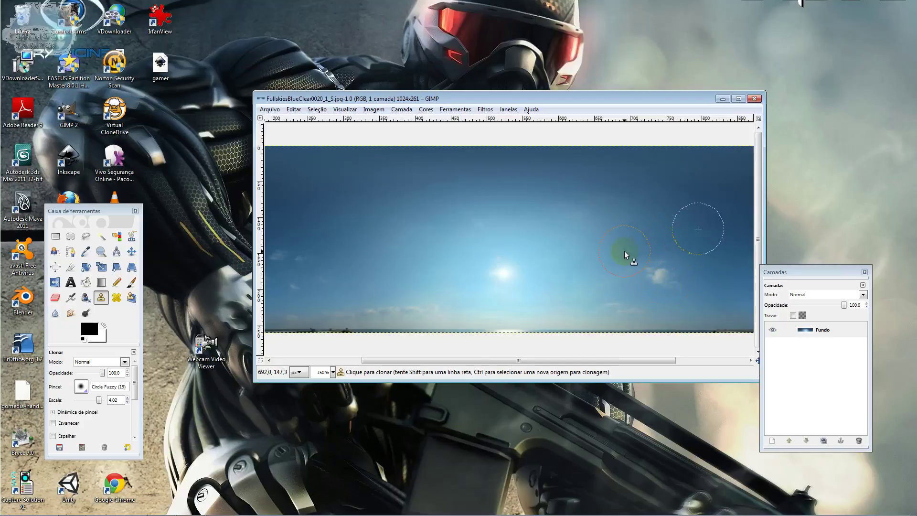
pyautogui.keyDown('ctrl'); pyautogui.click(624, 251); pyautogui.keyUp('ctrl')
pyautogui.click(664, 277)
pyautogui.moveTo(658, 282); pyautogui.dragTo(654, 274)
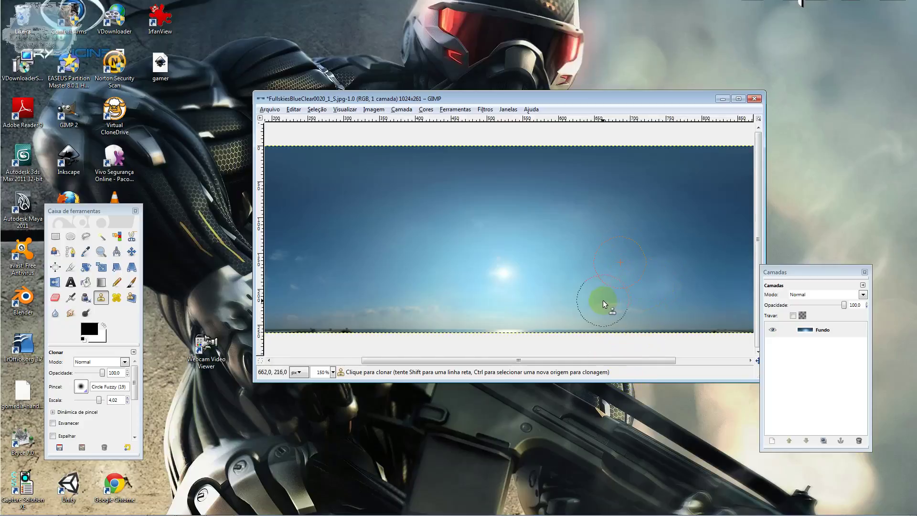
# Step: Clone clear left-side sky over the low clouds at the lower left
pyautogui.keyDown('ctrl'); pyautogui.click(330, 229); pyautogui.keyUp('ctrl')
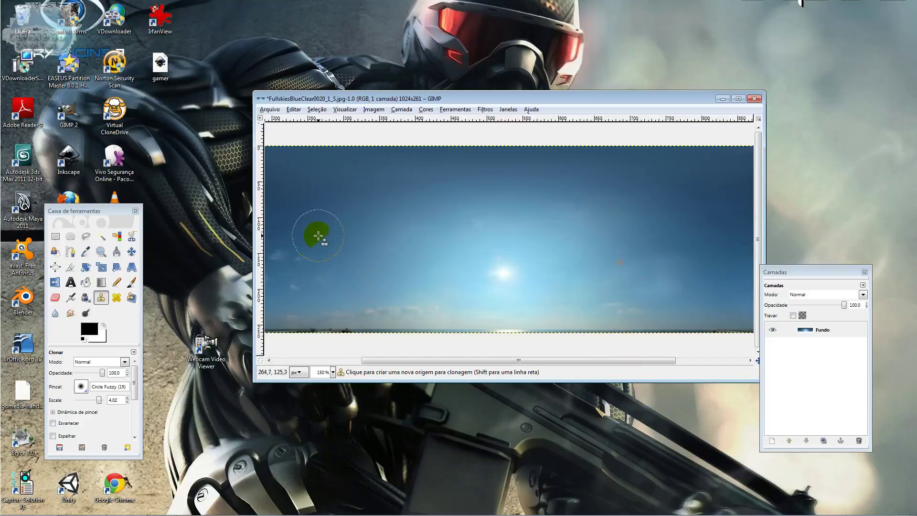
pyautogui.click(308, 251)
pyautogui.keyDown('ctrl'); pyautogui.click(326, 228); pyautogui.keyUp('ctrl')
pyautogui.click(293, 254)
pyautogui.click(281, 266)
pyautogui.keyDown('ctrl'); pyautogui.click(295, 219); pyautogui.keyUp('ctrl')
pyautogui.click(280, 248)
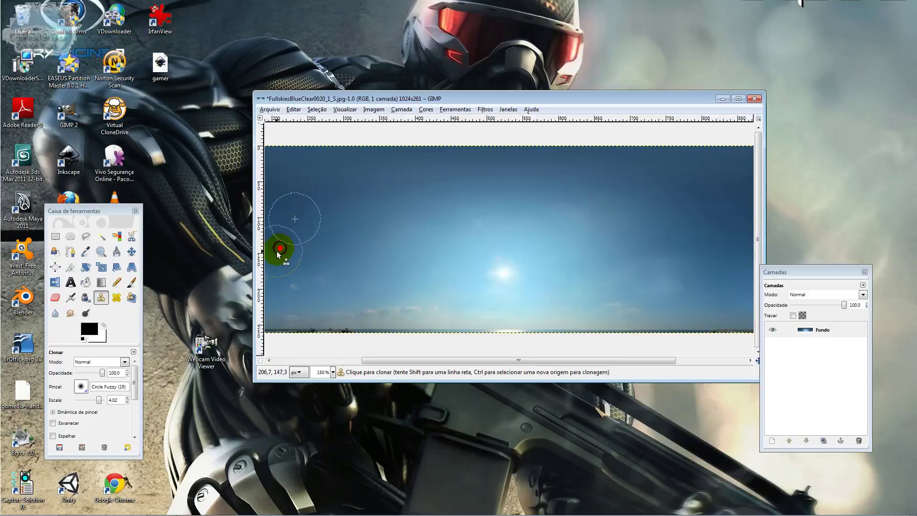
pyautogui.keyDown('ctrl'); pyautogui.click(286, 215); pyautogui.keyUp('ctrl')
pyautogui.click(399, 287)
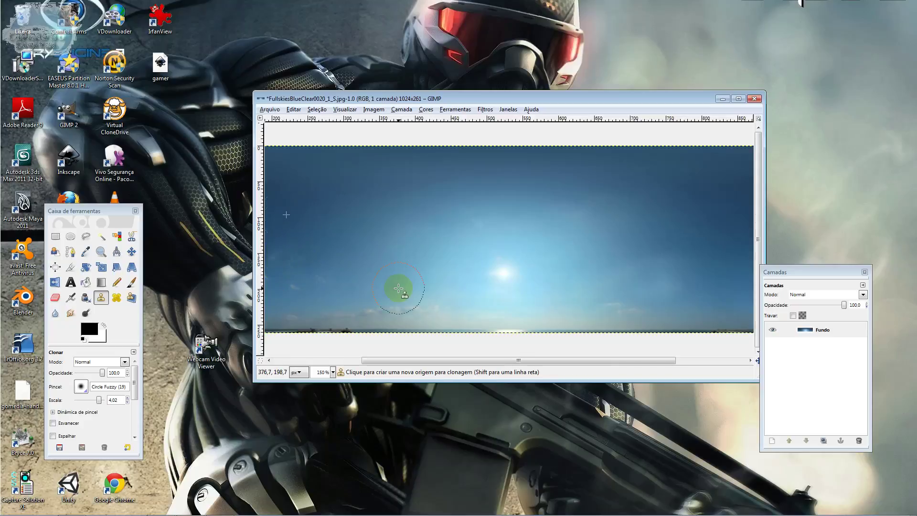
pyautogui.click(316, 263)
pyautogui.click(299, 262)
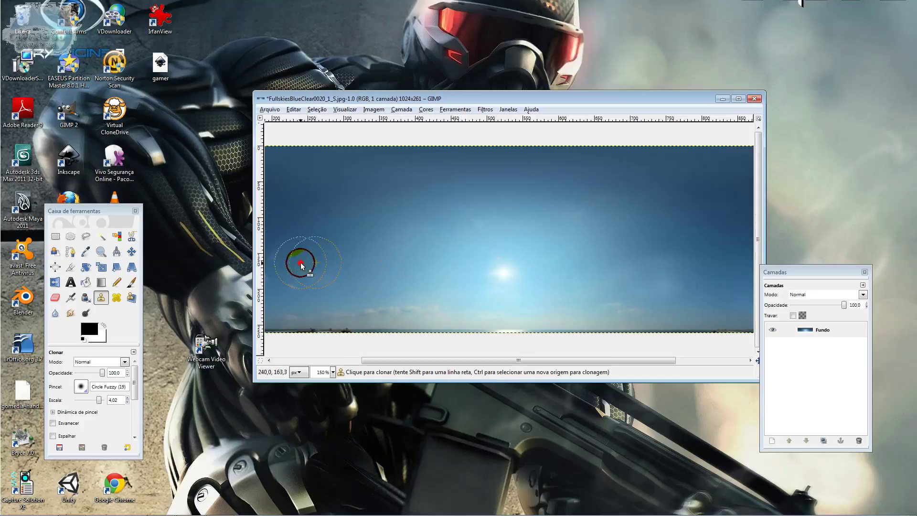
pyautogui.keyDown('ctrl'); pyautogui.click(344, 268); pyautogui.keyUp('ctrl')
pyautogui.click(316, 280)
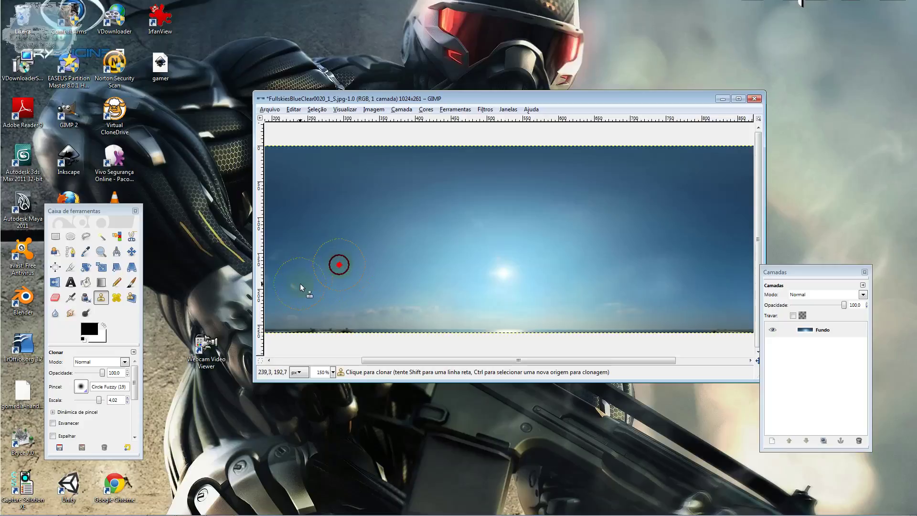
pyautogui.click(297, 287)
pyautogui.keyDown('ctrl'); pyautogui.click(345, 266); pyautogui.keyUp('ctrl')
pyautogui.click(270, 262)
pyautogui.click(362, 295)
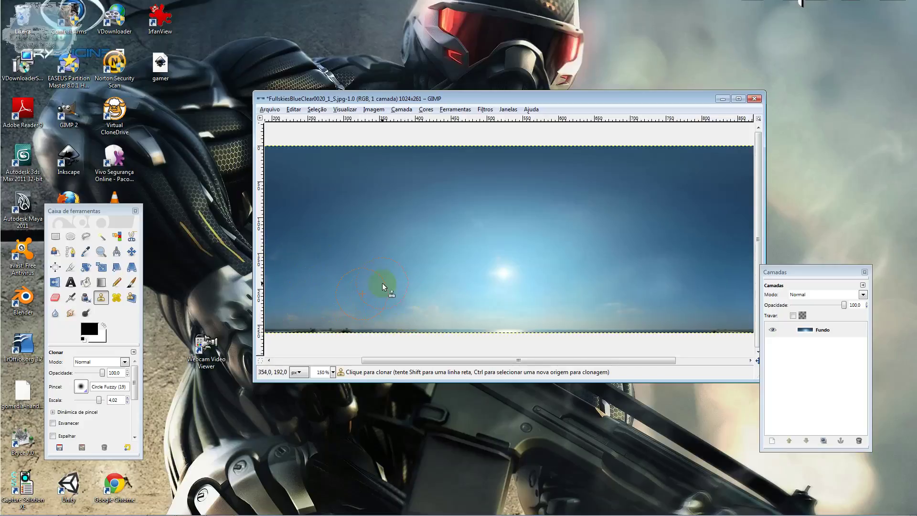
# Step: Clone sky over the cloud left of the sun and along the horizon, then shrink the brush to 0.44
pyautogui.keyDown('ctrl'); pyautogui.click(439, 284); pyautogui.keyUp('ctrl')
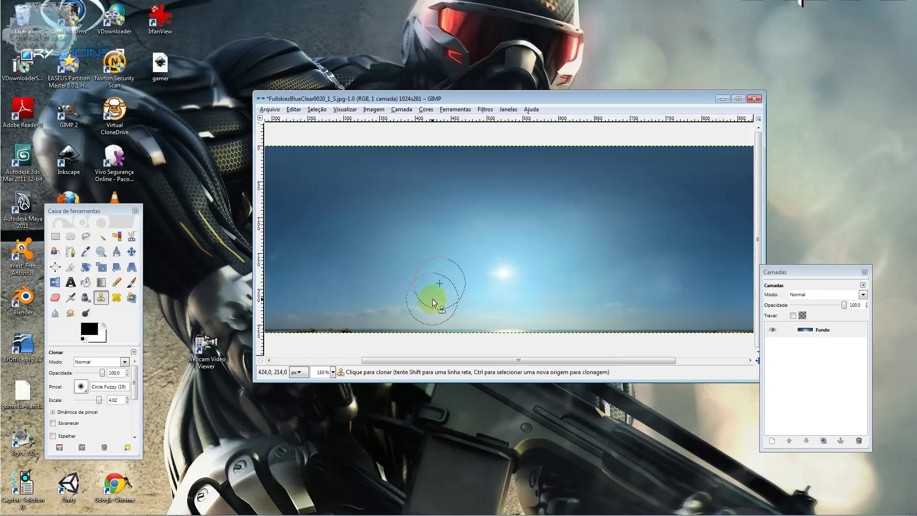
pyautogui.keyDown('ctrl'); pyautogui.click(434, 278); pyautogui.keyUp('ctrl')
pyautogui.click(394, 306)
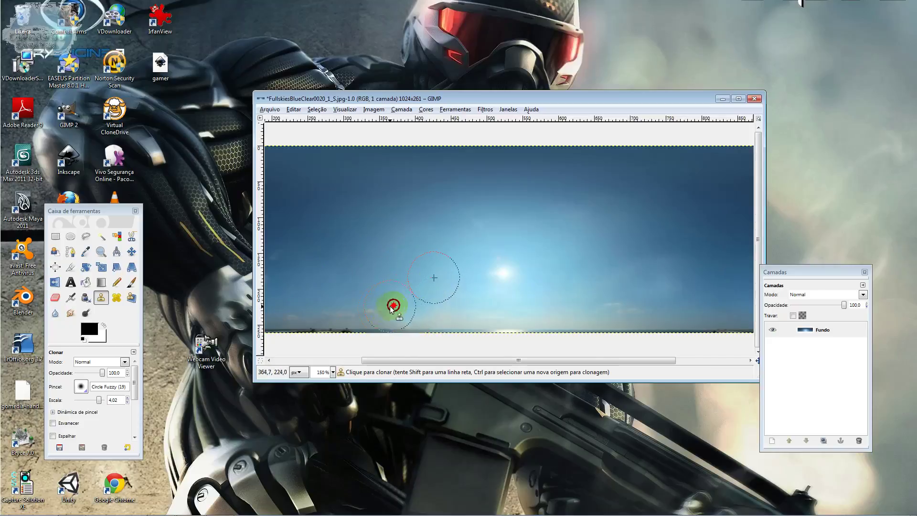
pyautogui.keyDown('ctrl'); pyautogui.click(439, 281); pyautogui.keyUp('ctrl')
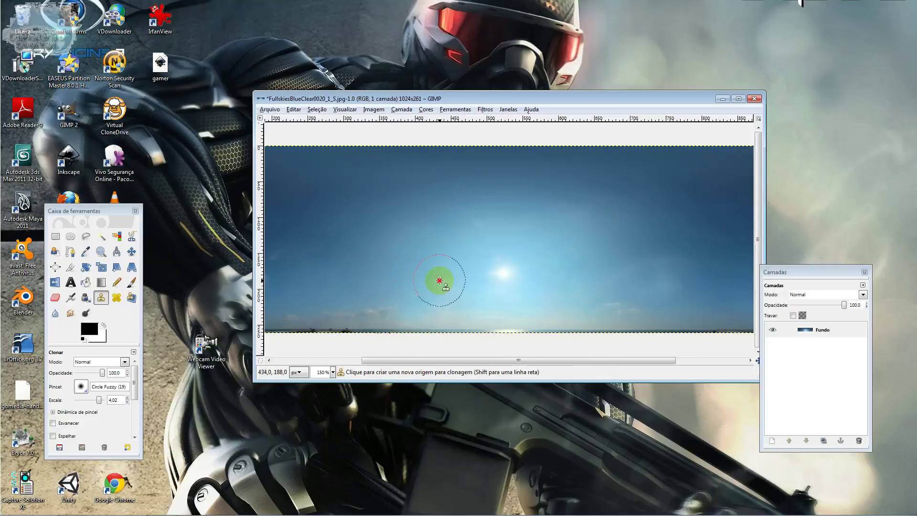
pyautogui.click(386, 311)
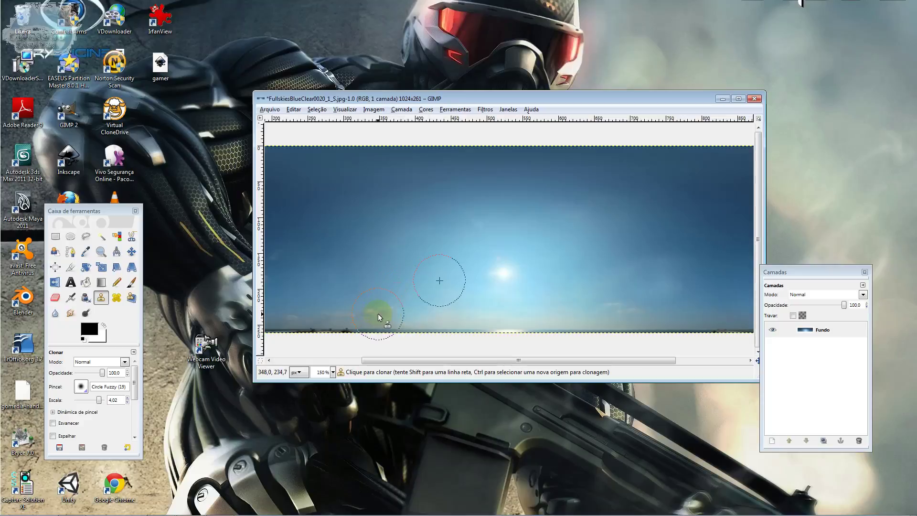
pyautogui.moveTo(377, 314); pyautogui.dragTo(434, 287)
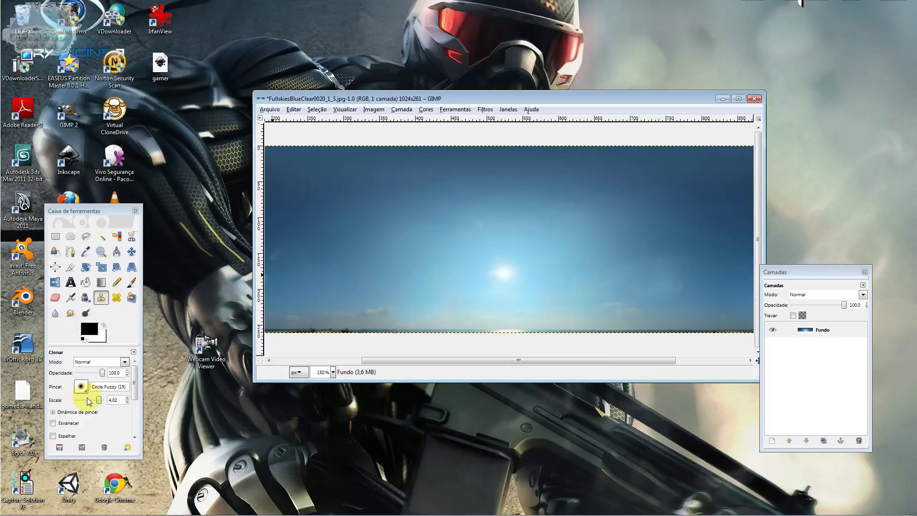
pyautogui.moveTo(99, 400); pyautogui.dragTo(91, 399)
# Step: Zoom in and paint cloned sky over the lower clouds, raising the brush scale to 1.09
pyautogui.click(461, 285)
pyautogui.keyDown('ctrl'); pyautogui.scroll(2, 461, 285); pyautogui.keyUp('ctrl')
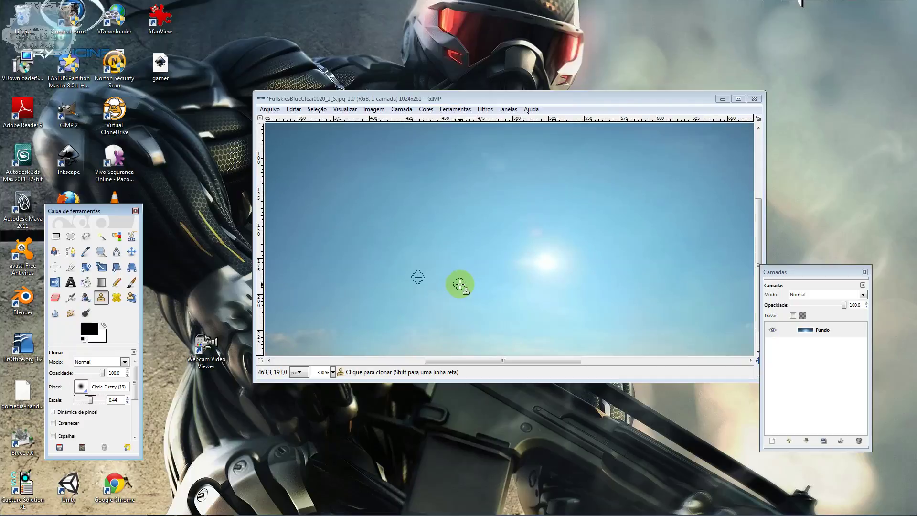
pyautogui.moveTo(462, 285); pyautogui.dragTo(402, 296)
pyautogui.moveTo(84, 399); pyautogui.dragTo(94, 400)
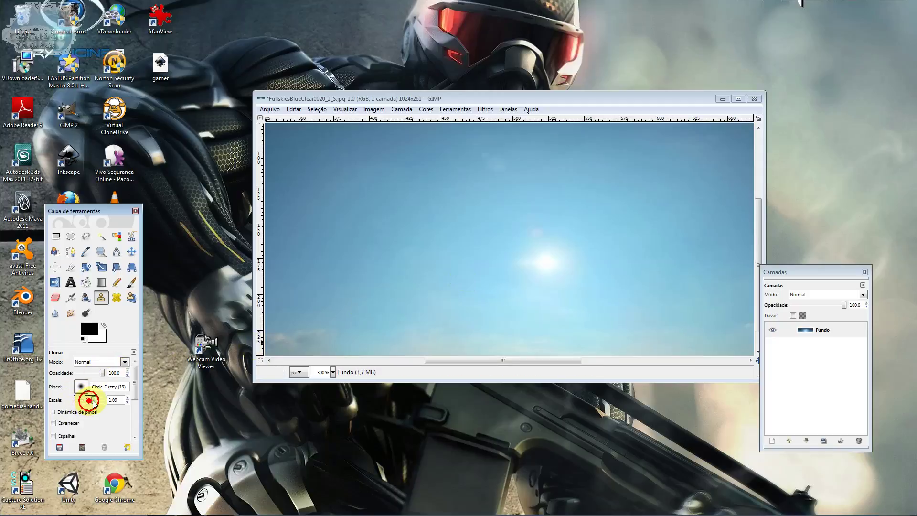
pyautogui.moveTo(485, 289)
pyautogui.mouseDown()
pyautogui.moveTo(456, 299)
pyautogui.moveTo(449, 317)
pyautogui.mouseUp()
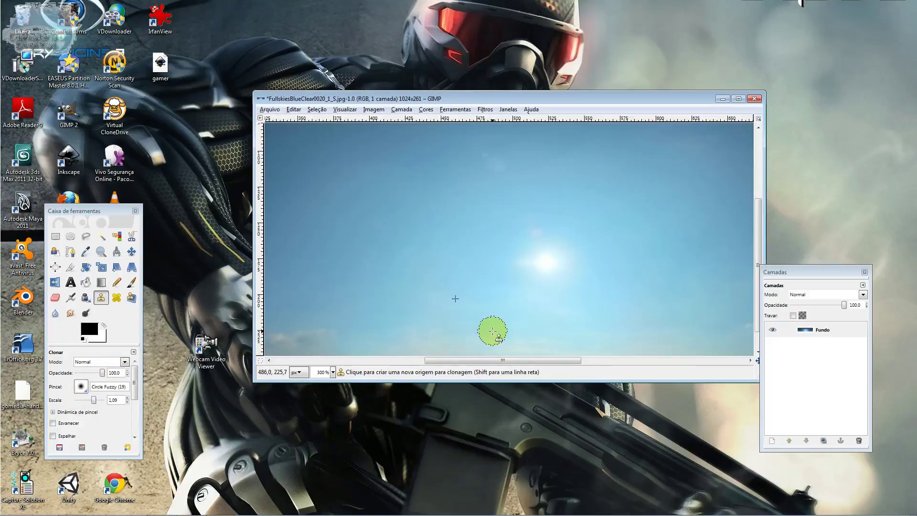
pyautogui.moveTo(449, 317)
pyautogui.mouseDown()
pyautogui.moveTo(482, 342)
pyautogui.moveTo(468, 313)
pyautogui.mouseUp()
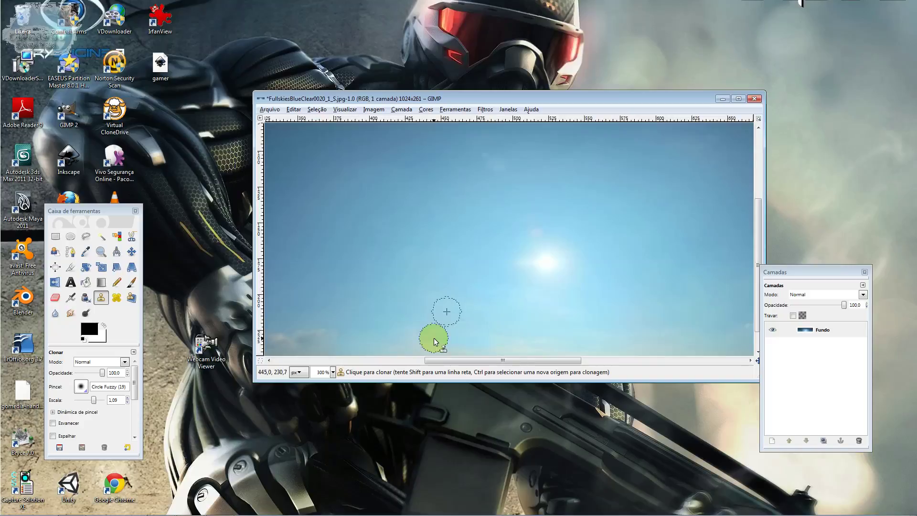
# Step: Stamp cloned sky from fresh sources over the lower-left cloud patches
pyautogui.click(306, 316)
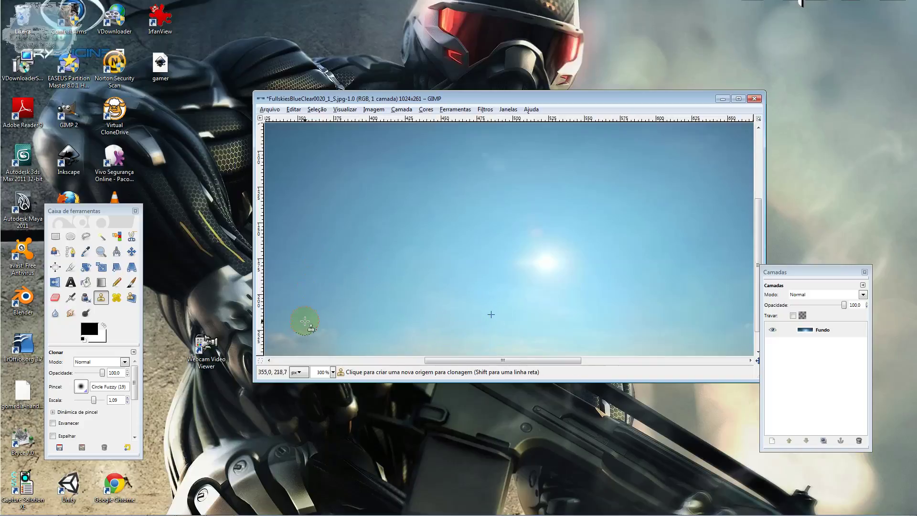
pyautogui.keyDown('ctrl'); pyautogui.click(330, 300); pyautogui.keyUp('ctrl')
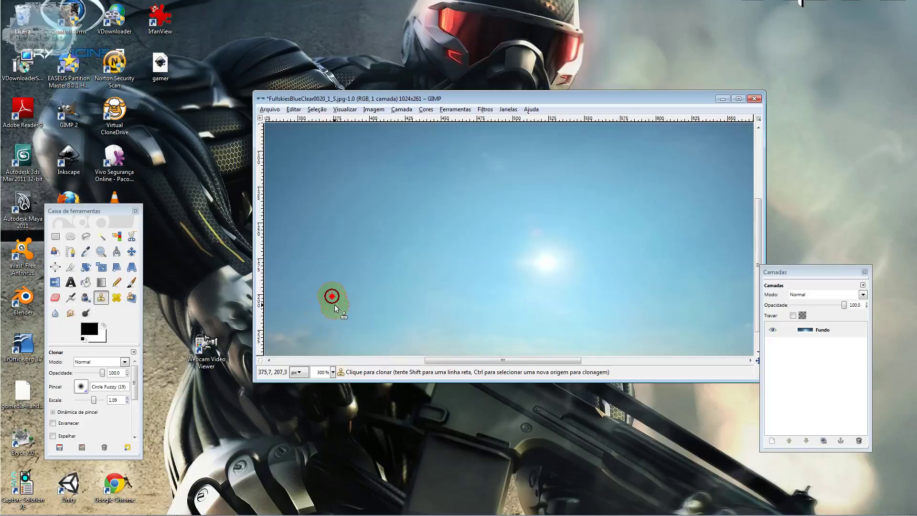
pyautogui.click(291, 339)
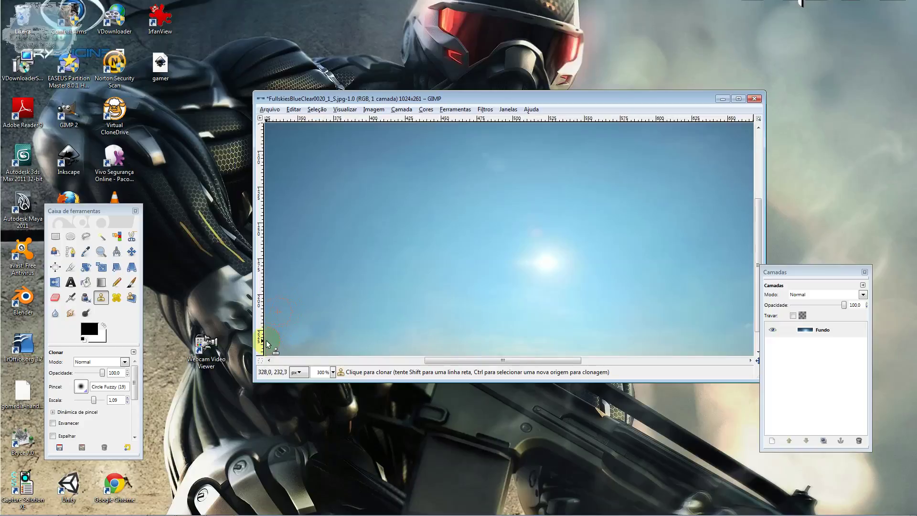
pyautogui.keyDown('ctrl'); pyautogui.click(301, 311); pyautogui.keyUp('ctrl')
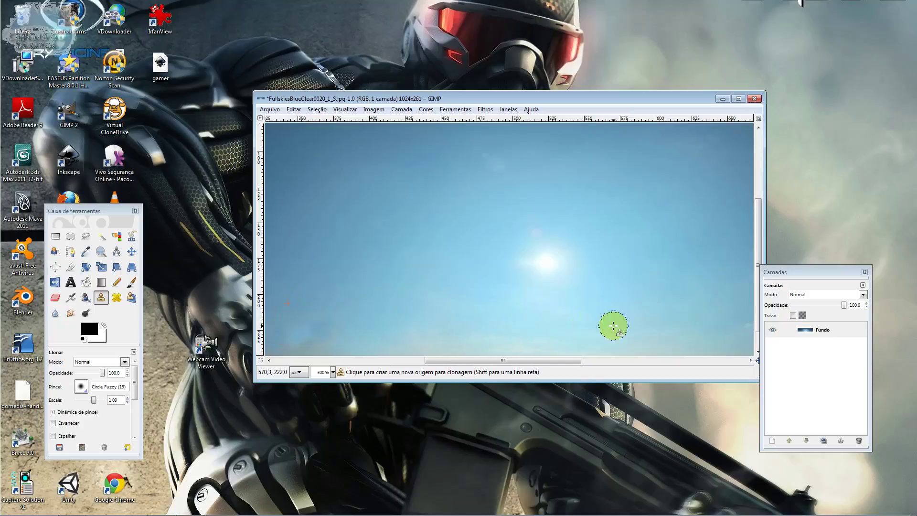
pyautogui.keyDown('ctrl'); pyautogui.click(377, 314); pyautogui.keyUp('ctrl')
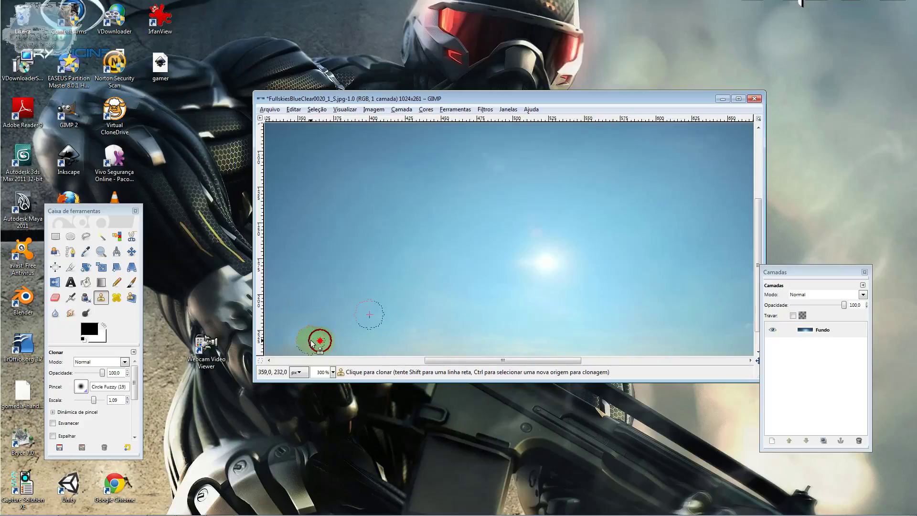
pyautogui.keyDown('ctrl'); pyautogui.click(351, 318); pyautogui.keyUp('ctrl')
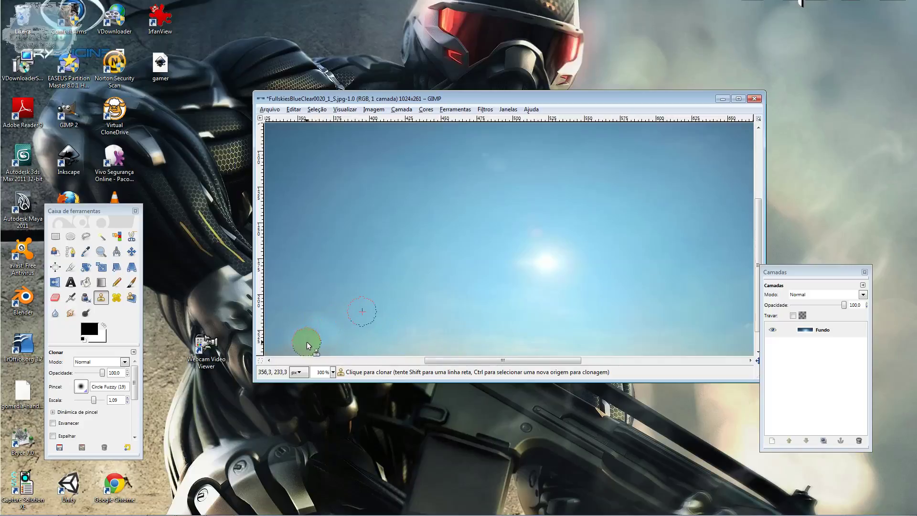
# Step: Switch to the Smudge tool at scale 1.84 and blend the cloned sky patches
pyautogui.click(71, 318)
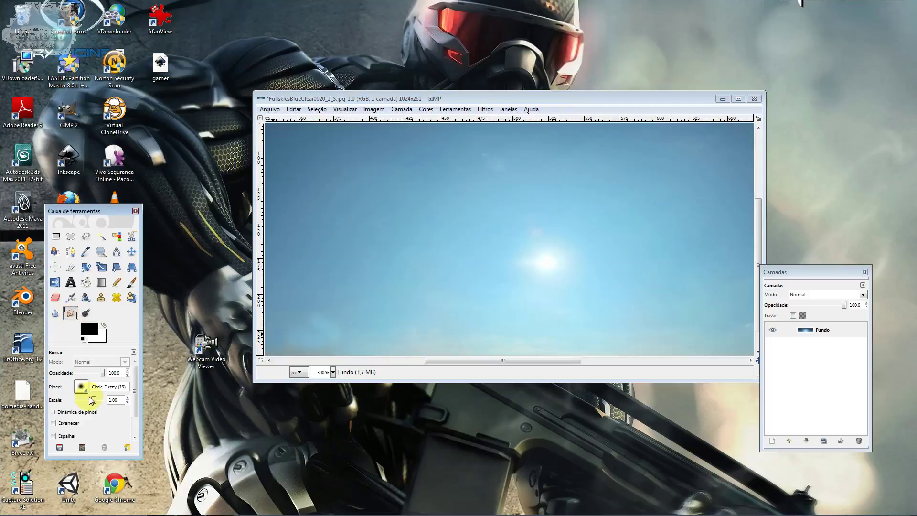
pyautogui.moveTo(93, 400); pyautogui.dragTo(100, 401)
pyautogui.click(379, 332)
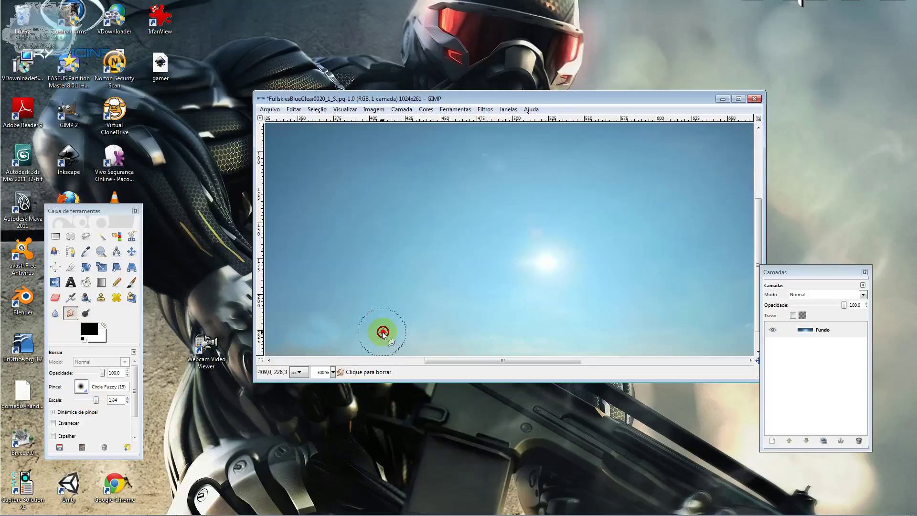
pyautogui.click(354, 316)
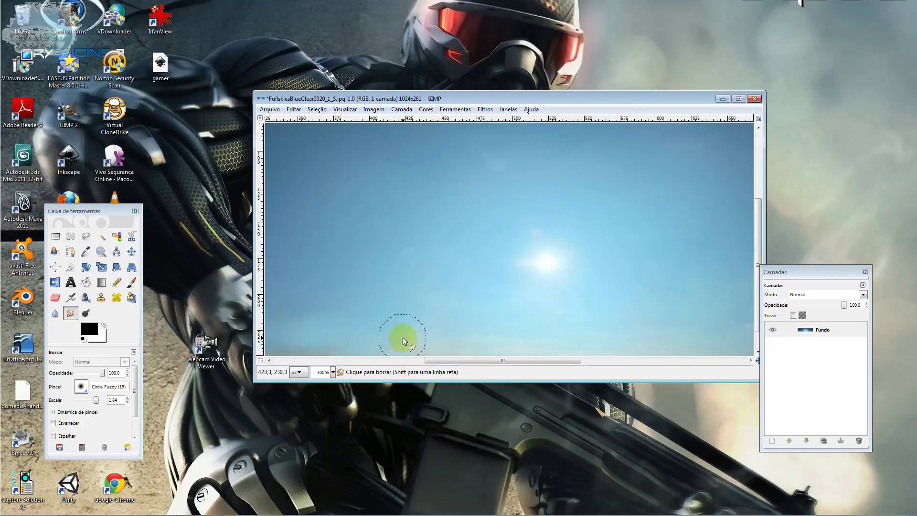
pyautogui.click(393, 293)
pyautogui.click(480, 206)
pyautogui.click(432, 253)
pyautogui.click(322, 210)
pyautogui.click(520, 147)
# Step: Pan the canvas right to bring the remaining horizon clouds into view
pyautogui.rightClick(615, 322)
pyautogui.click(538, 354)
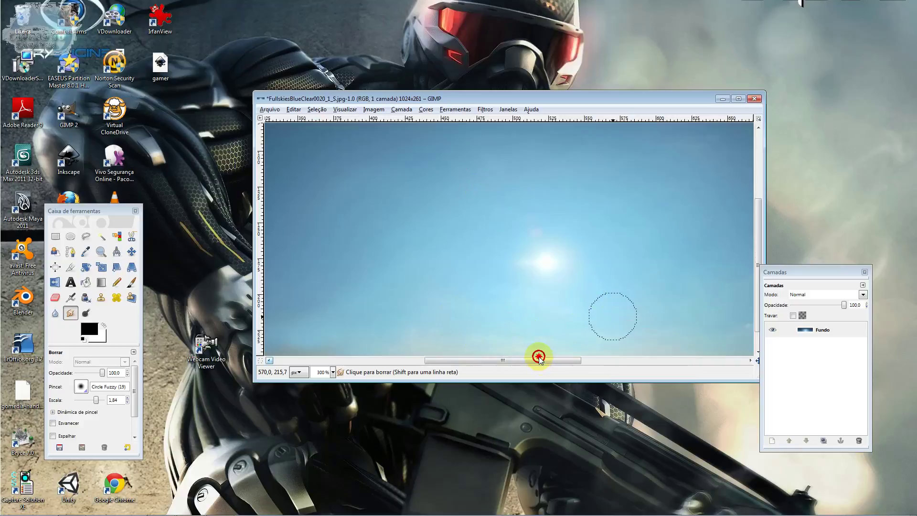
pyautogui.moveTo(543, 313); pyautogui.dragTo(373, 272, button='middle')
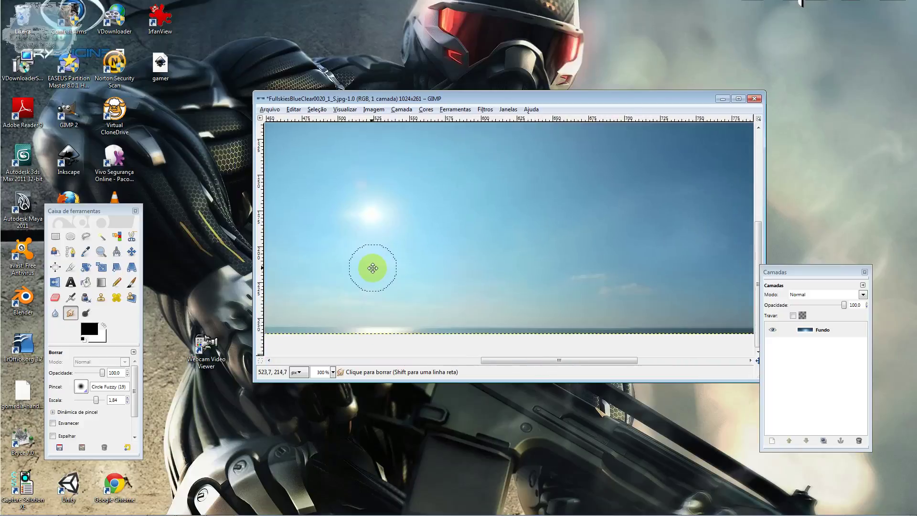
pyautogui.moveTo(557, 280)
pyautogui.mouseDown(button='middle')
pyautogui.moveTo(403, 251)
pyautogui.moveTo(516, 274)
pyautogui.moveTo(453, 273)
pyautogui.mouseUp(button='middle')
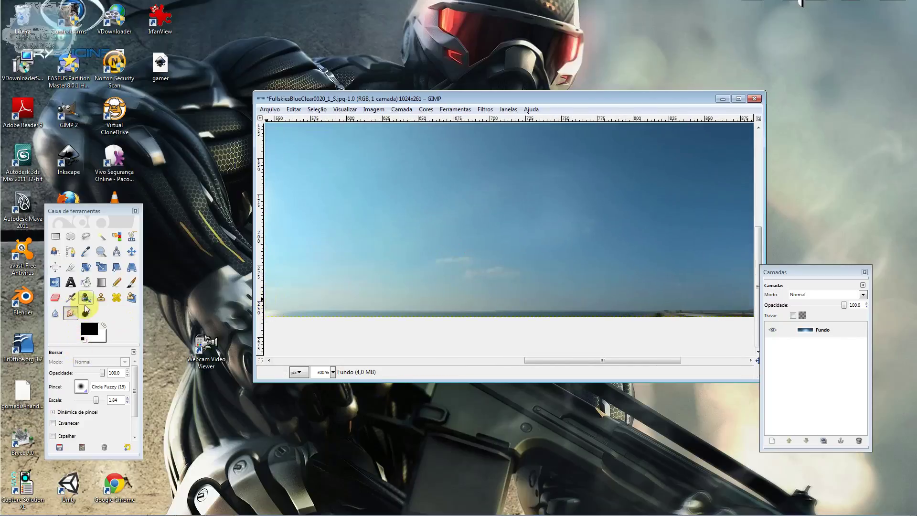
# Step: With the Clone tool, sample clear sky and paint it over the small wispy clouds
pyautogui.click(106, 299)
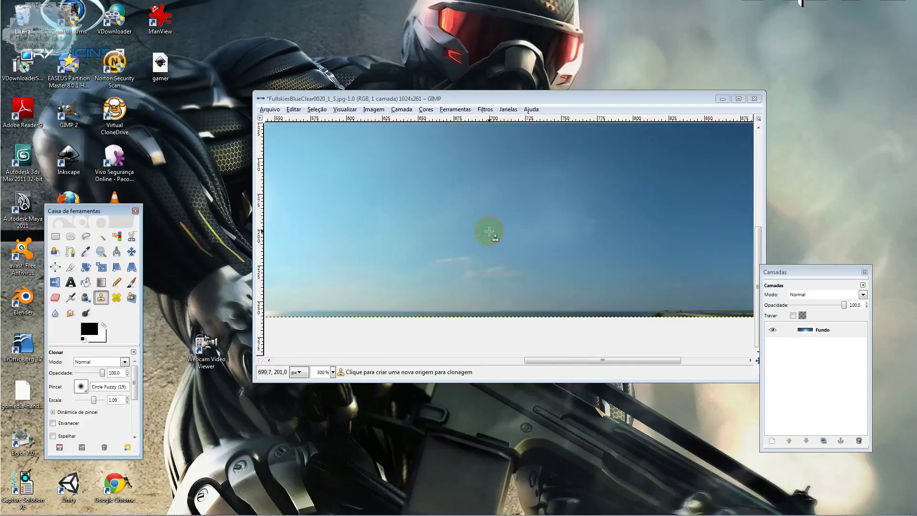
pyautogui.keyDown('ctrl'); pyautogui.click(471, 238); pyautogui.keyUp('ctrl')
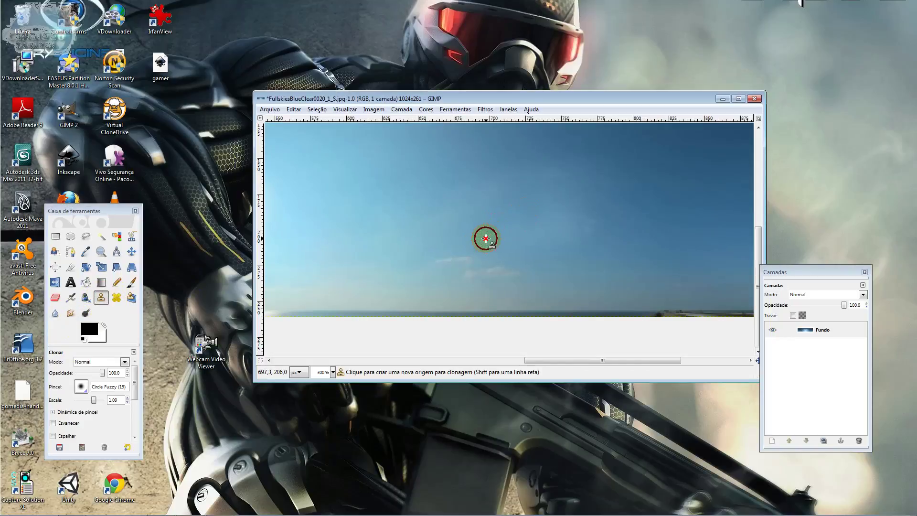
pyautogui.click(444, 264)
pyautogui.keyDown('ctrl'); pyautogui.click(470, 293); pyautogui.keyUp('ctrl')
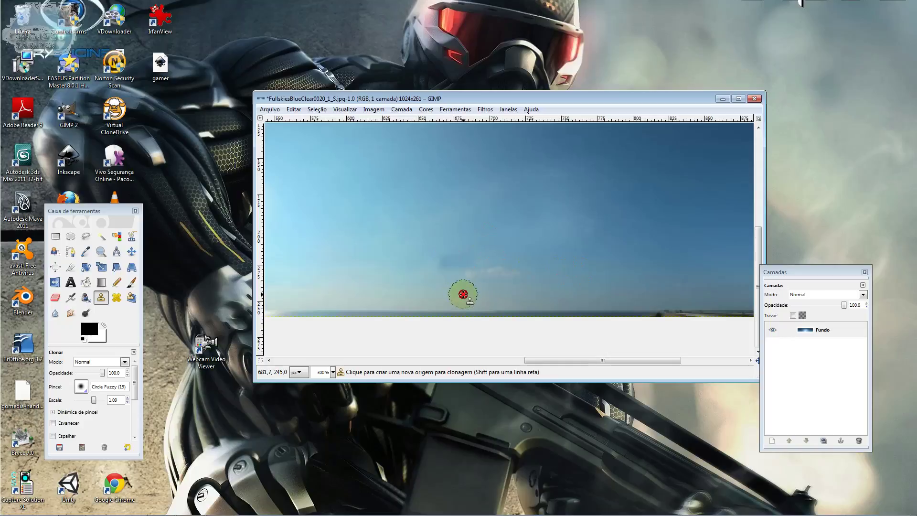
pyautogui.click(482, 278)
# Step: Clone sky across the remaining cloud band, undoing and repainting over the dark streak
pyautogui.keyDown('ctrl'); pyautogui.click(413, 275); pyautogui.keyUp('ctrl')
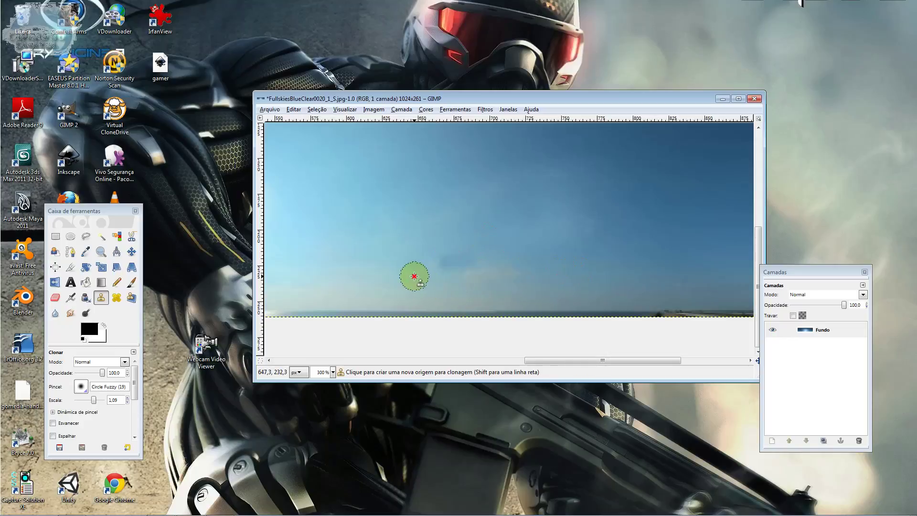
pyautogui.keyDown('ctrl'); pyautogui.click(608, 261); pyautogui.keyUp('ctrl')
pyautogui.moveTo(509, 295); pyautogui.dragTo(442, 295)
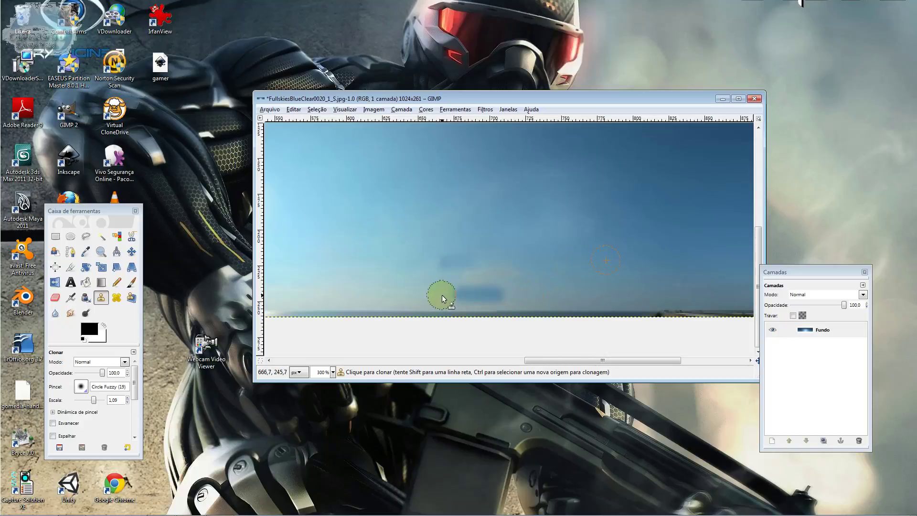
pyautogui.hotkey('ctrl', 'z')
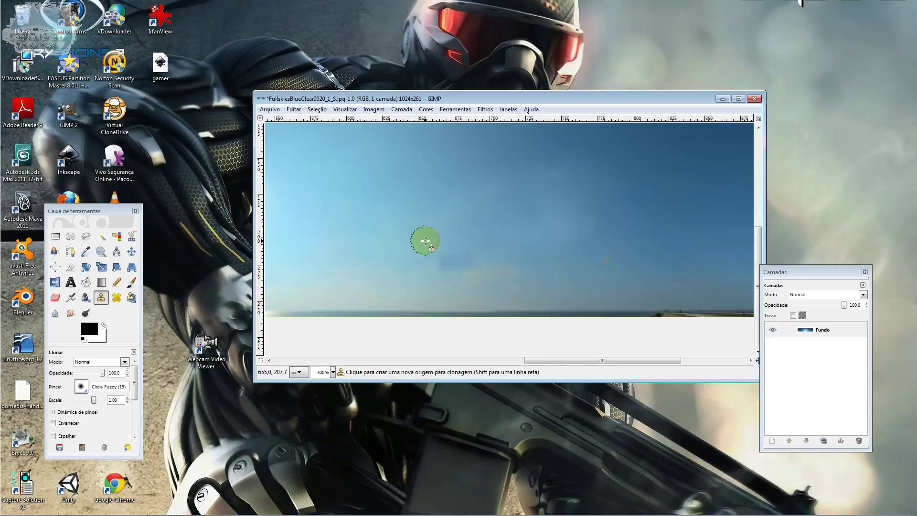
pyautogui.keyDown('ctrl'); pyautogui.click(425, 240); pyautogui.keyUp('ctrl')
pyautogui.moveTo(470, 263); pyautogui.dragTo(437, 261)
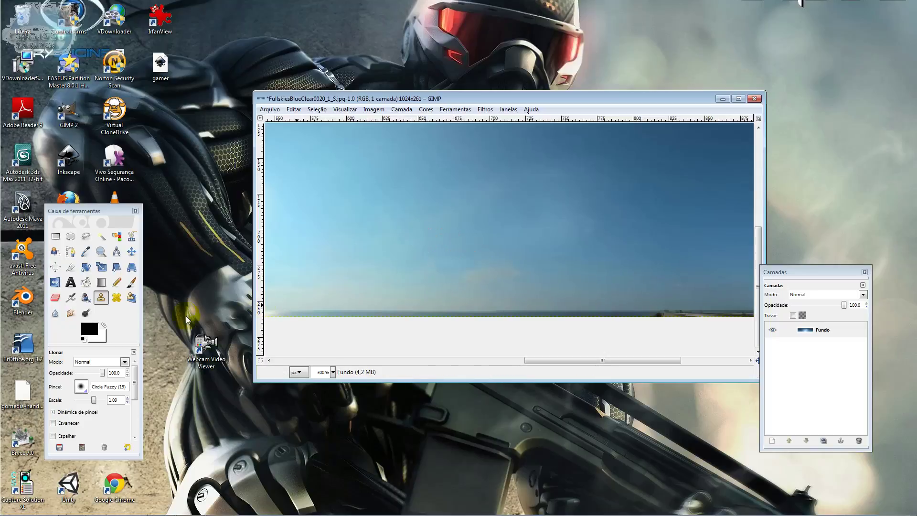
pyautogui.click(71, 313)
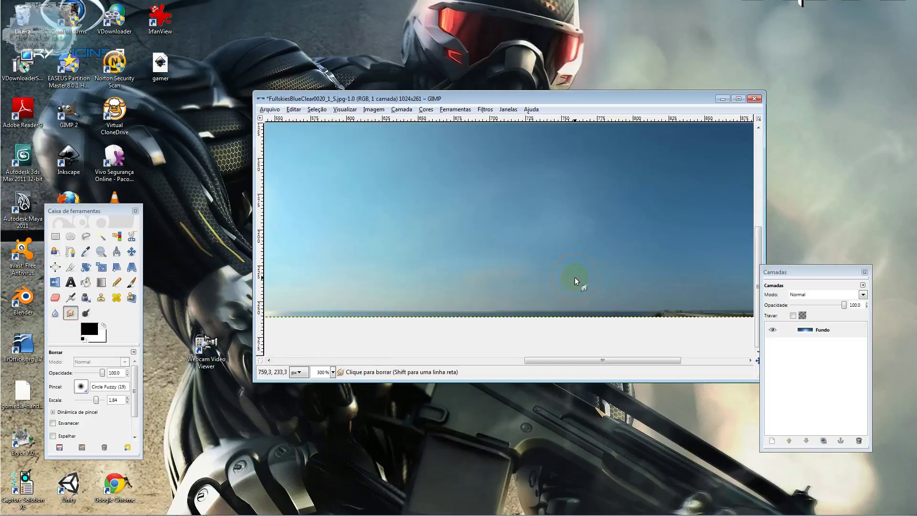
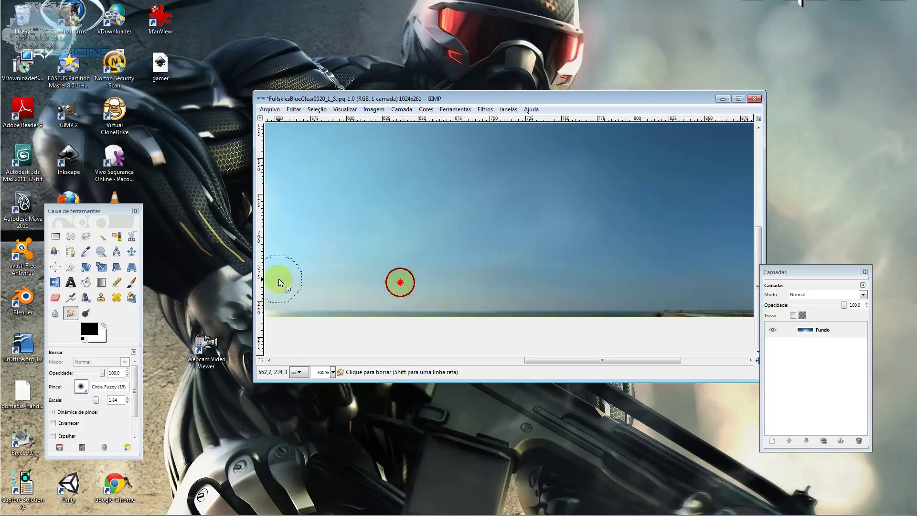
# Step: Zoom and pan across the right end of the horizon to inspect it
pyautogui.keyDown('ctrl'); pyautogui.scroll(-1, 577, 252); pyautogui.keyUp('ctrl')
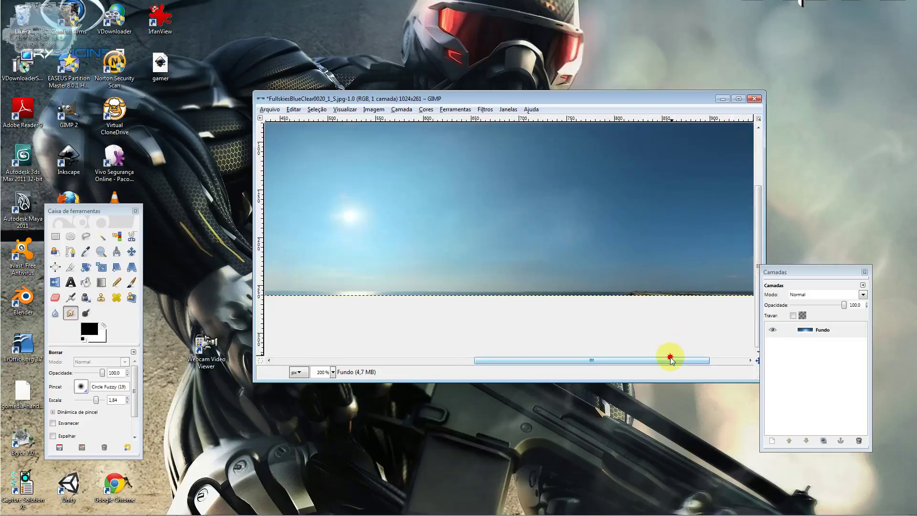
pyautogui.moveTo(668, 358); pyautogui.dragTo(749, 353)
pyautogui.keyDown('ctrl'); pyautogui.scroll(1, 660, 278); pyautogui.keyUp('ctrl')
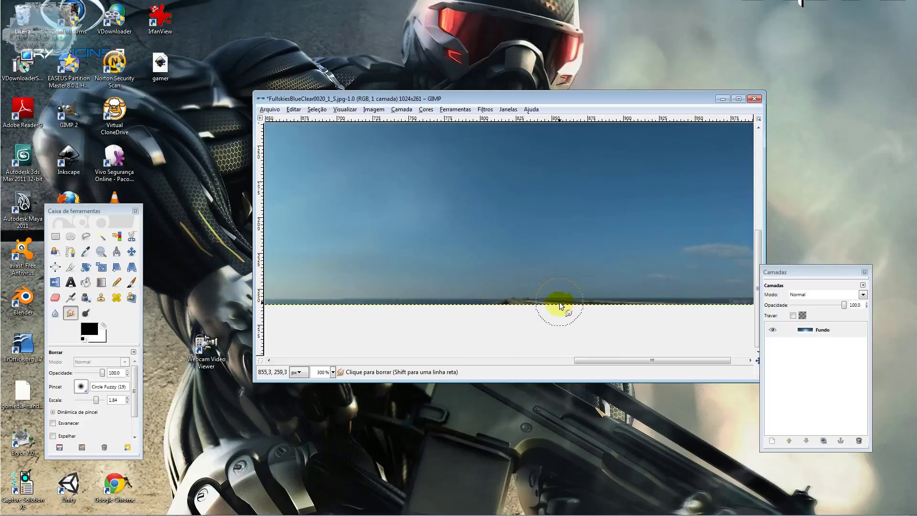
pyautogui.keyDown('ctrl'); pyautogui.scroll(-1, 462, 306); pyautogui.keyUp('ctrl')
pyautogui.keyDown('ctrl'); pyautogui.scroll(1, 462, 305); pyautogui.keyUp('ctrl')
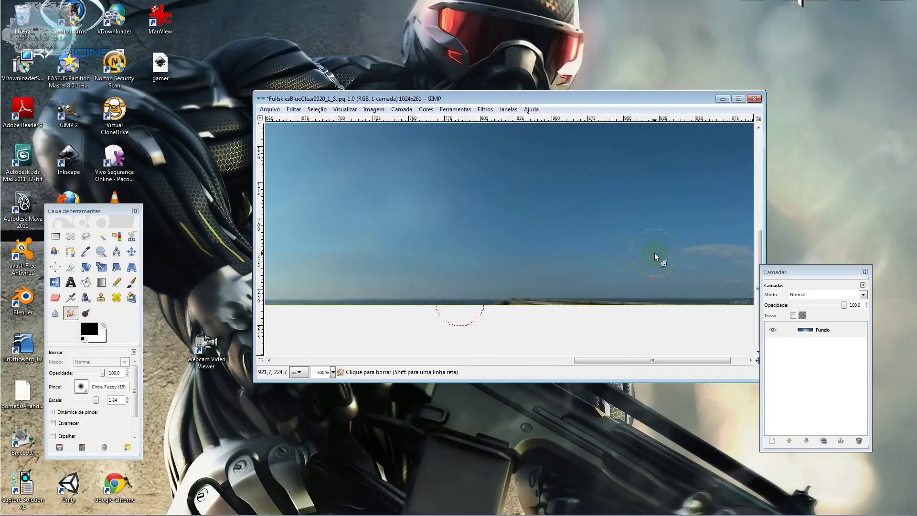
# Step: Select the Clone tool, enlarge the brush to about 1,84 and clone sky over the first right-side clouds
pyautogui.click(106, 293)
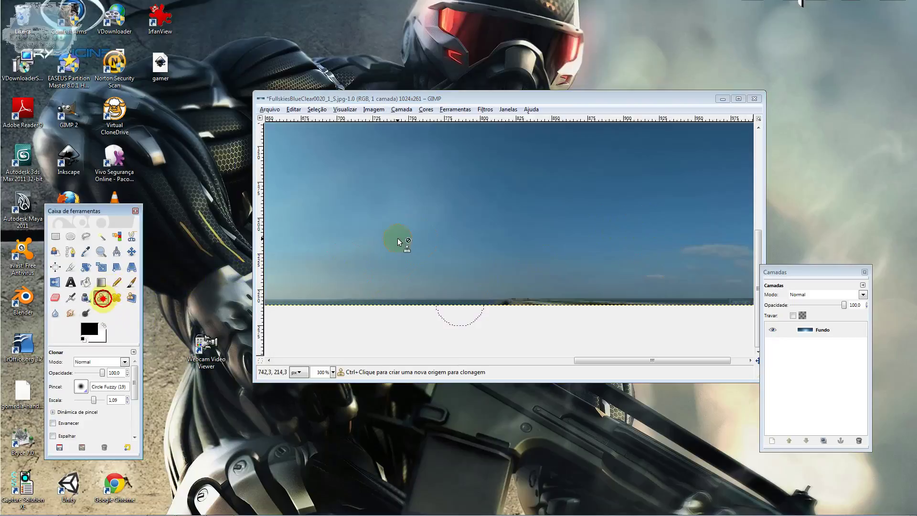
pyautogui.keyDown('ctrl'); pyautogui.click(711, 215); pyautogui.keyUp('ctrl')
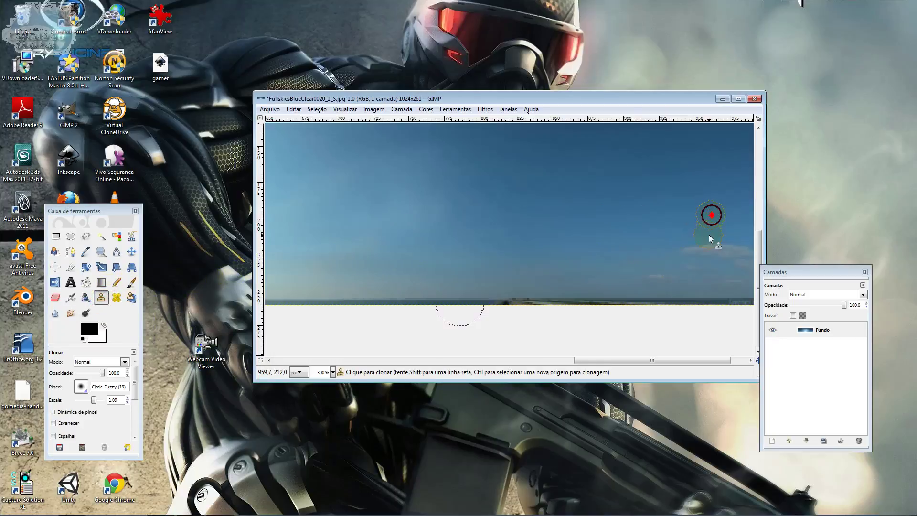
pyautogui.click(683, 253)
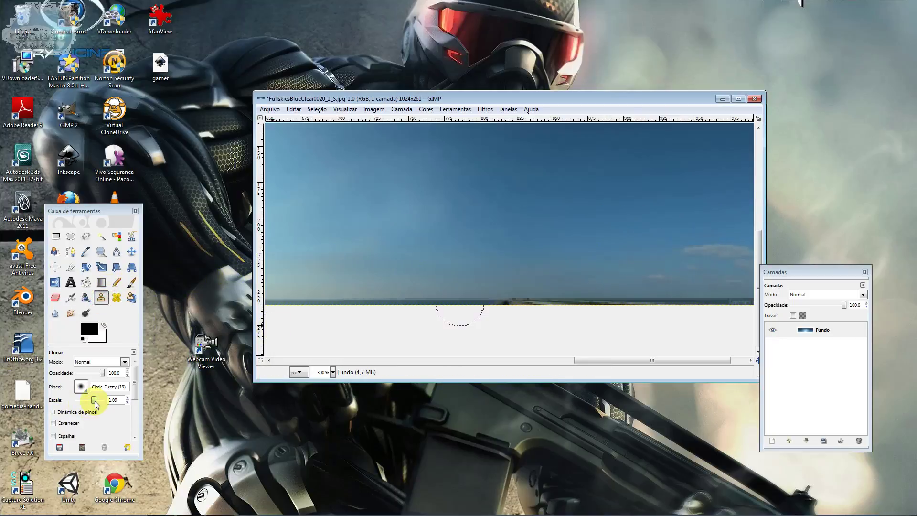
pyautogui.moveTo(92, 402); pyautogui.dragTo(96, 406)
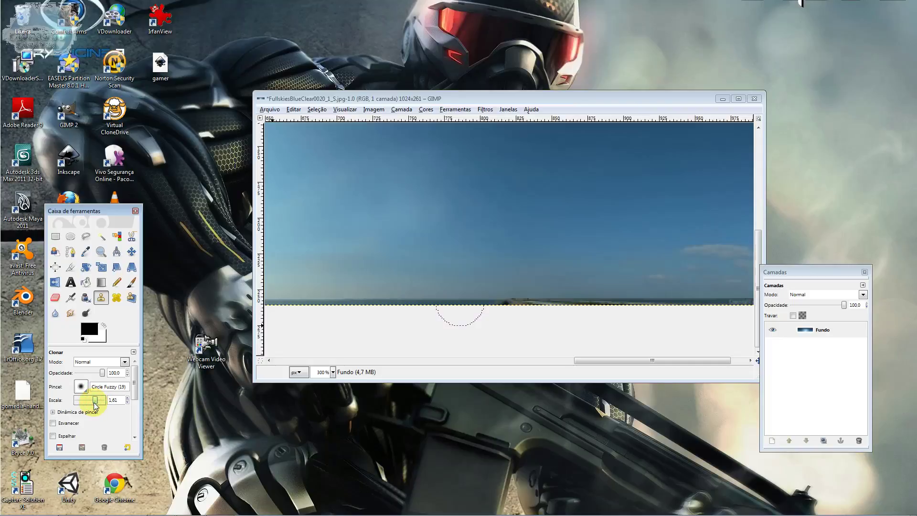
pyautogui.keyDown('ctrl'); pyautogui.click(668, 215); pyautogui.keyUp('ctrl')
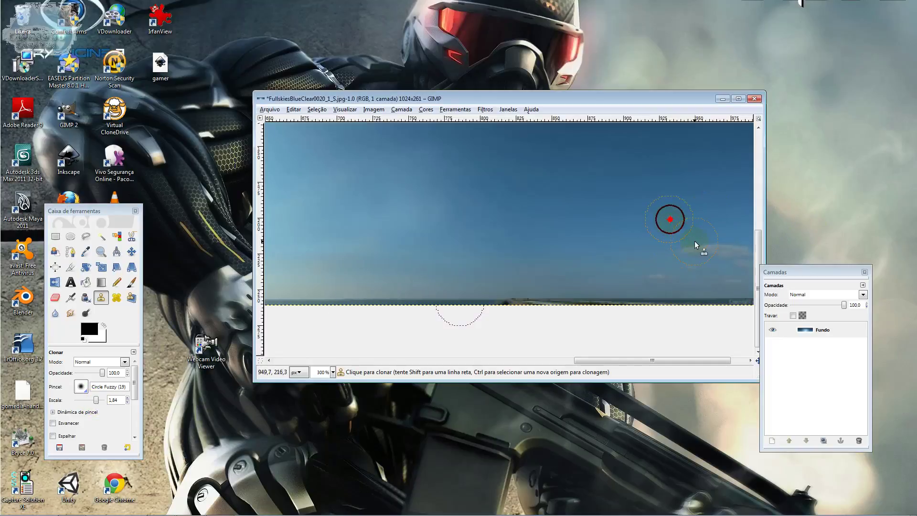
pyautogui.click(695, 248)
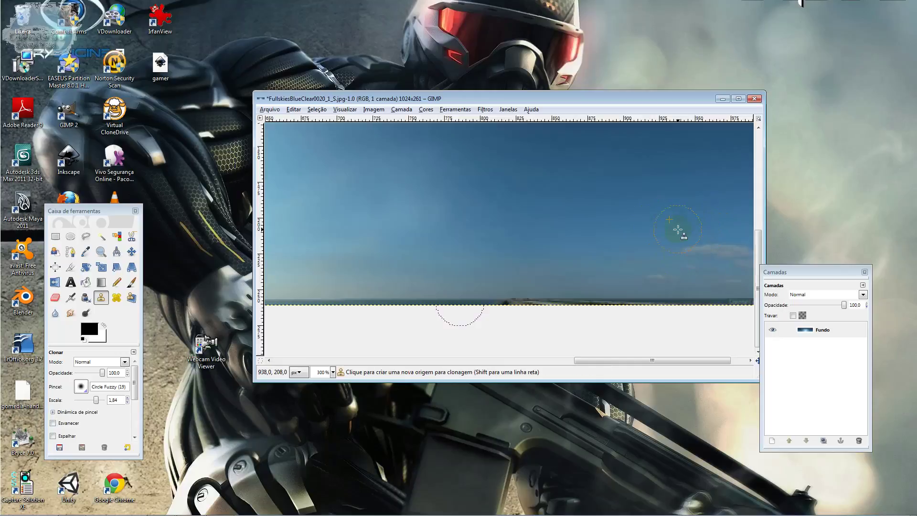
# Step: Clone clear sky from several new sources over the remaining right-side clouds
pyautogui.keyDown('ctrl'); pyautogui.click(716, 217); pyautogui.keyUp('ctrl')
pyautogui.click(710, 244)
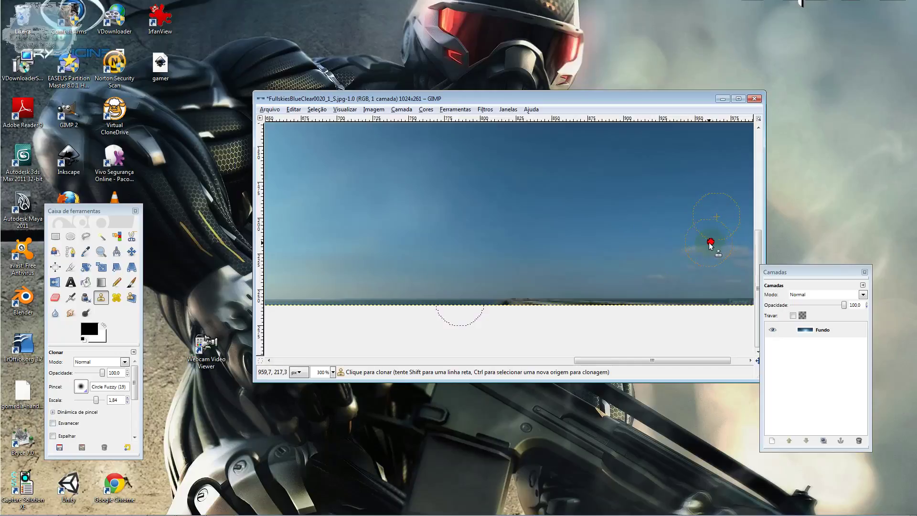
pyautogui.click(619, 243)
pyautogui.keyDown('ctrl'); pyautogui.click(624, 240); pyautogui.keyUp('ctrl')
pyautogui.click(718, 254)
pyautogui.keyDown('ctrl'); pyautogui.click(609, 251); pyautogui.keyUp('ctrl')
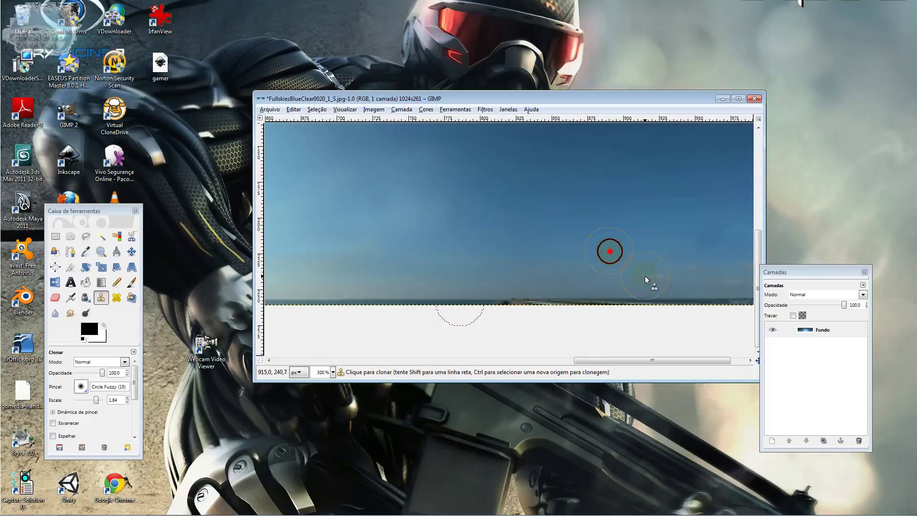
pyautogui.click(651, 276)
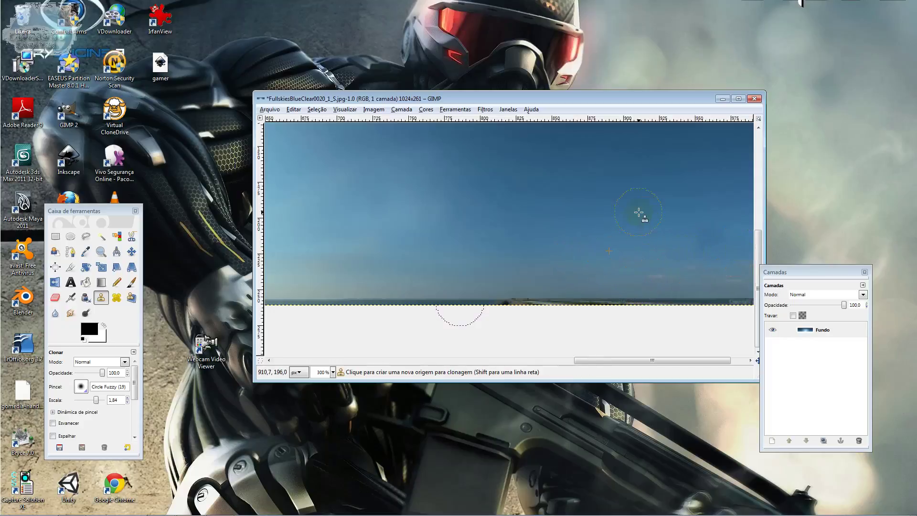
# Step: Clone sky over the horizon area below the right-side clouds
pyautogui.keyDown('ctrl'); pyautogui.click(539, 282); pyautogui.keyUp('ctrl')
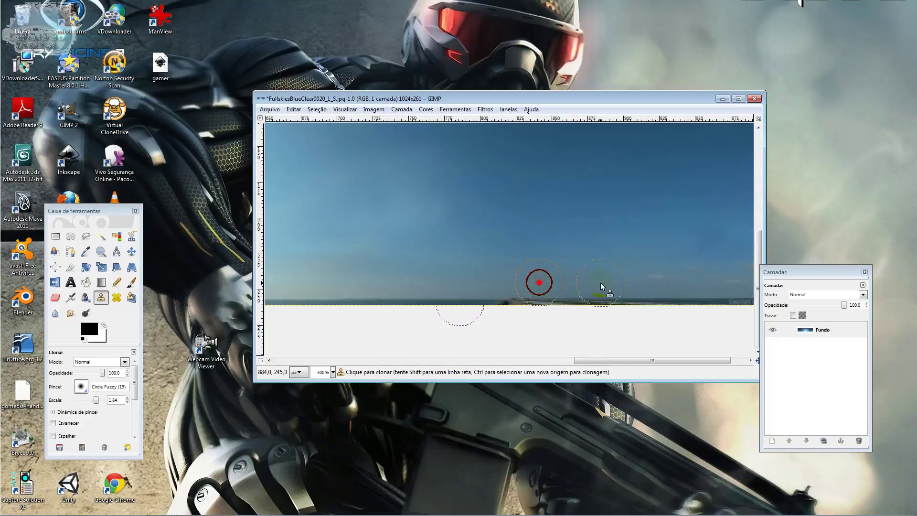
pyautogui.click(503, 305)
pyautogui.keyDown('ctrl'); pyautogui.click(605, 270); pyautogui.keyUp('ctrl')
pyautogui.click(709, 270)
pyautogui.keyDown('ctrl'); pyautogui.click(617, 280); pyautogui.keyUp('ctrl')
pyautogui.keyDown('ctrl'); pyautogui.click(694, 278); pyautogui.keyUp('ctrl')
# Step: Switch to the Eraser, erase two sky spots, and set its opacity to 67,9
pyautogui.click(71, 313)
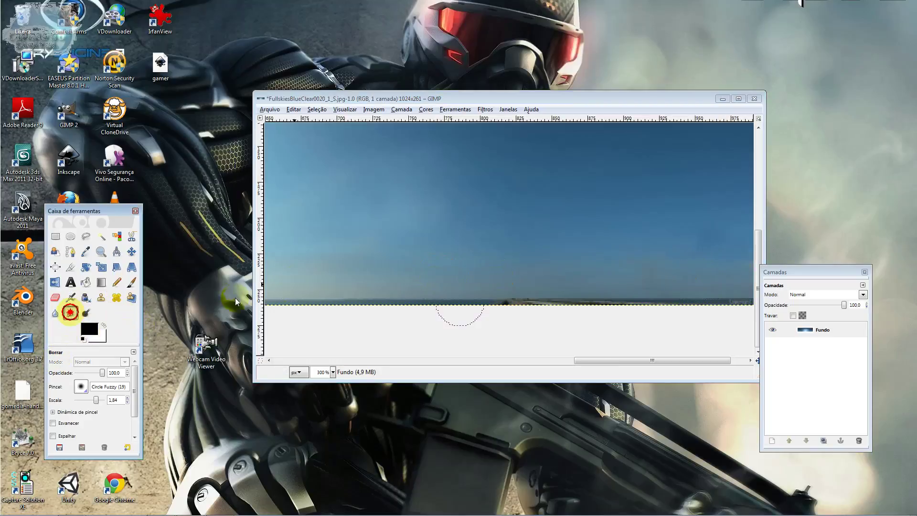
pyautogui.click(642, 282)
pyautogui.click(717, 269)
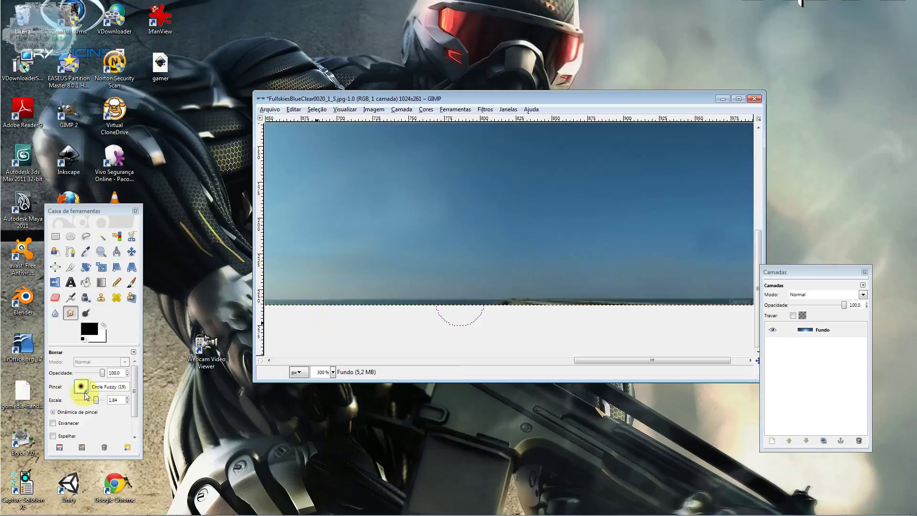
pyautogui.moveTo(102, 373); pyautogui.dragTo(89, 375)
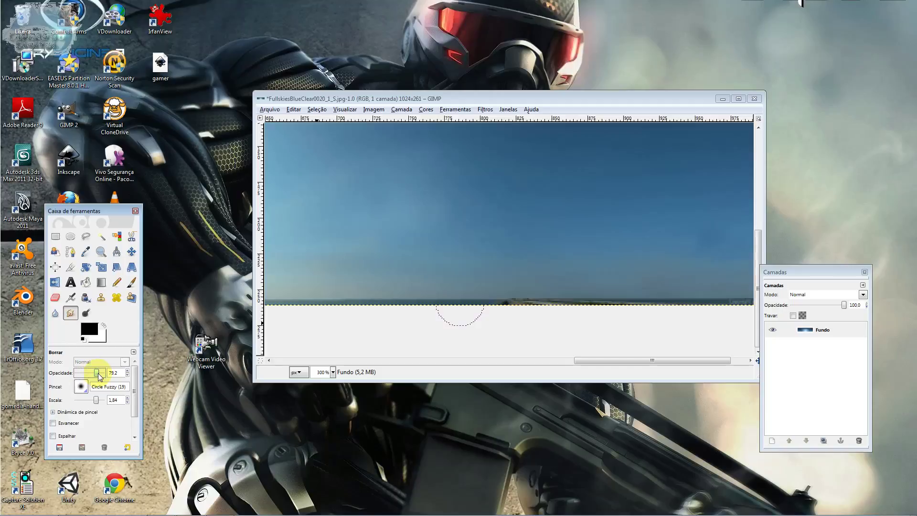
pyautogui.moveTo(98, 373)
pyautogui.mouseDown()
pyautogui.moveTo(86, 375)
pyautogui.moveTo(97, 377)
pyautogui.mouseUp()
pyautogui.moveTo(684, 281); pyautogui.dragTo(677, 283)
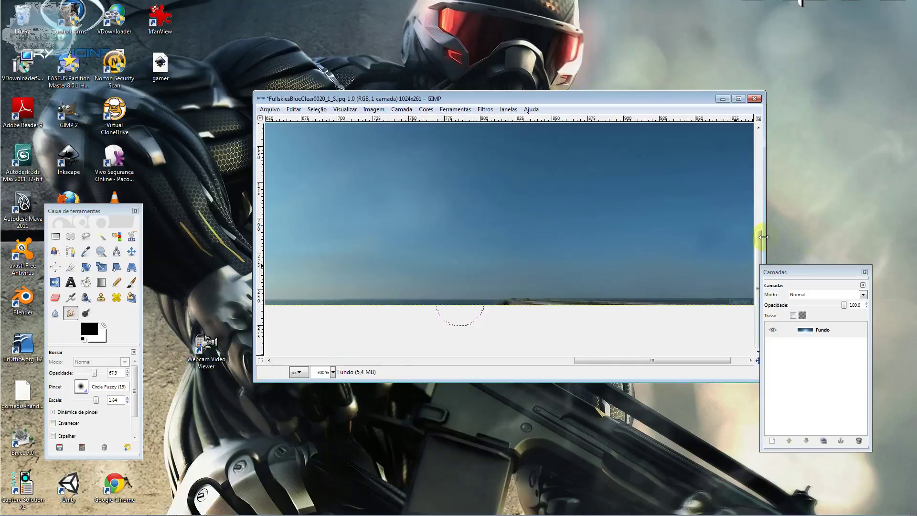
# Step: Erase soft dabs across the right sky and along the top of the sky
pyautogui.click(730, 243)
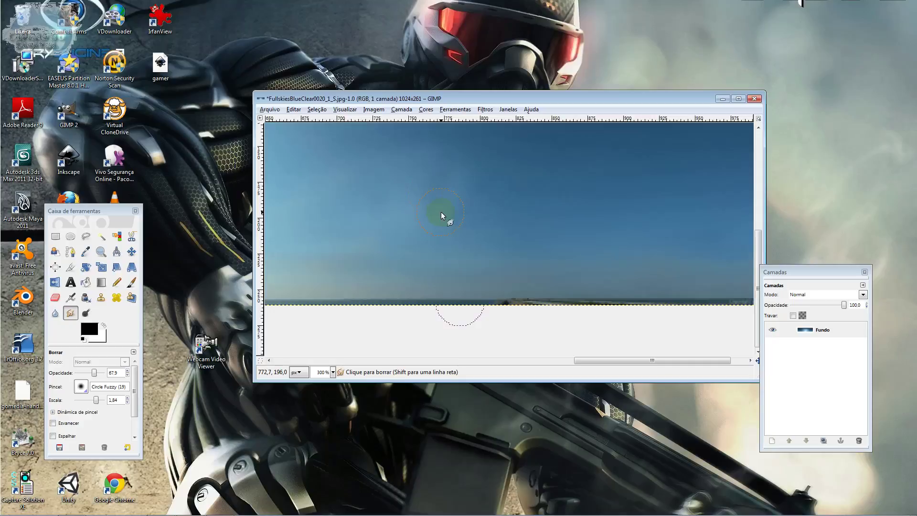
pyautogui.click(466, 176)
pyautogui.click(441, 173)
pyautogui.click(479, 157)
pyautogui.click(593, 172)
pyautogui.click(518, 145)
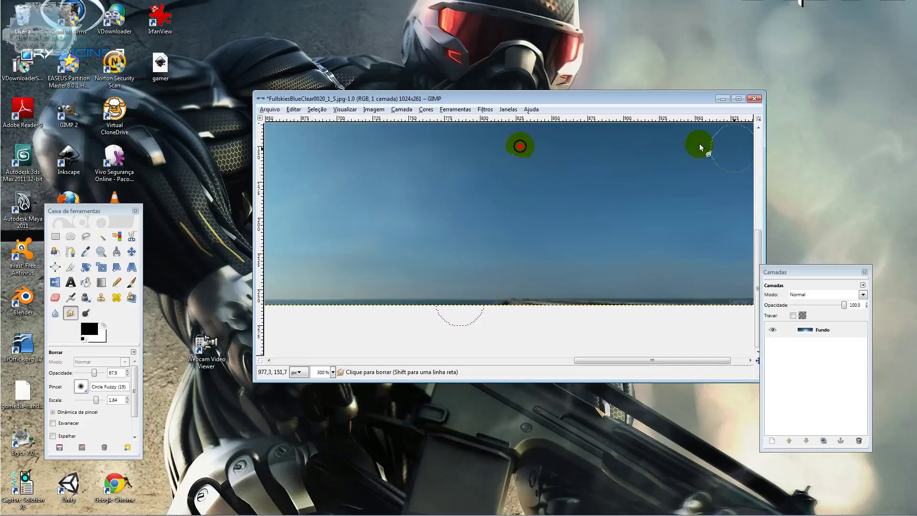
# Step: Add more soft 67,9-opacity eraser dabs across the upper sky
pyautogui.scroll(3, 728, 227)
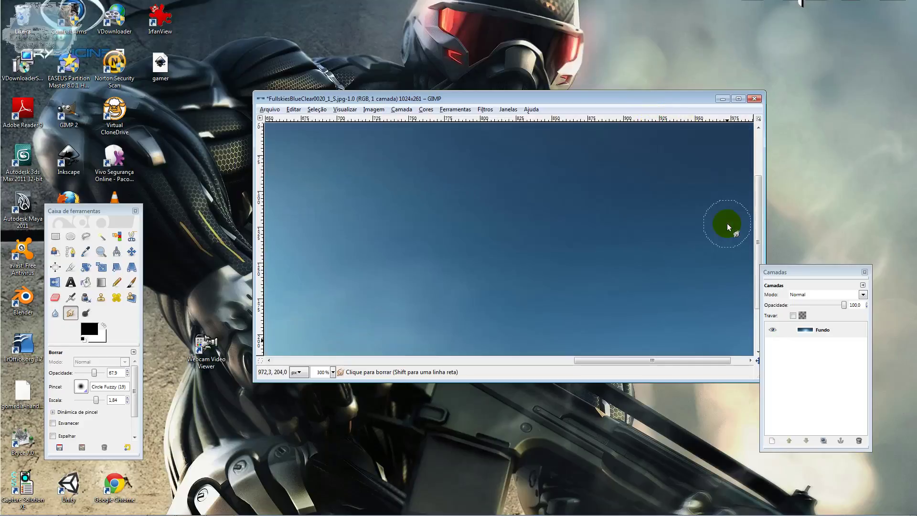
pyautogui.click(513, 221)
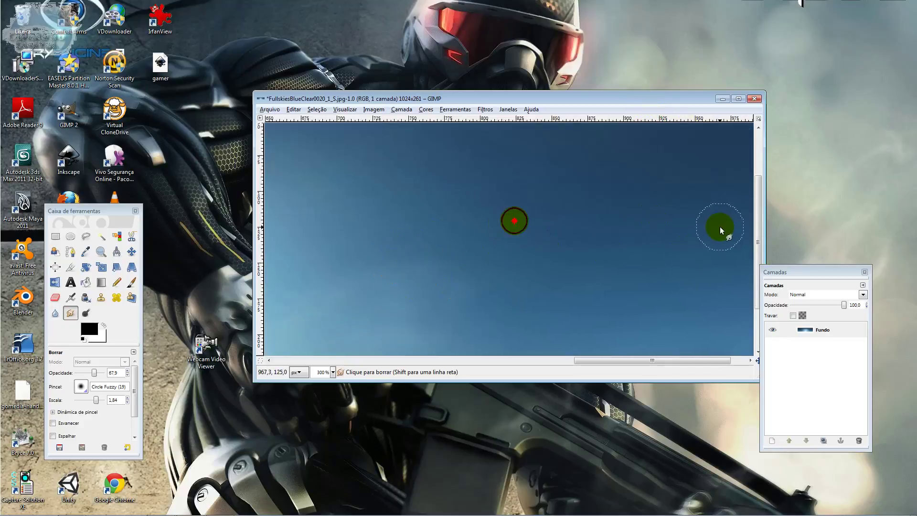
pyautogui.click(557, 241)
pyautogui.click(446, 173)
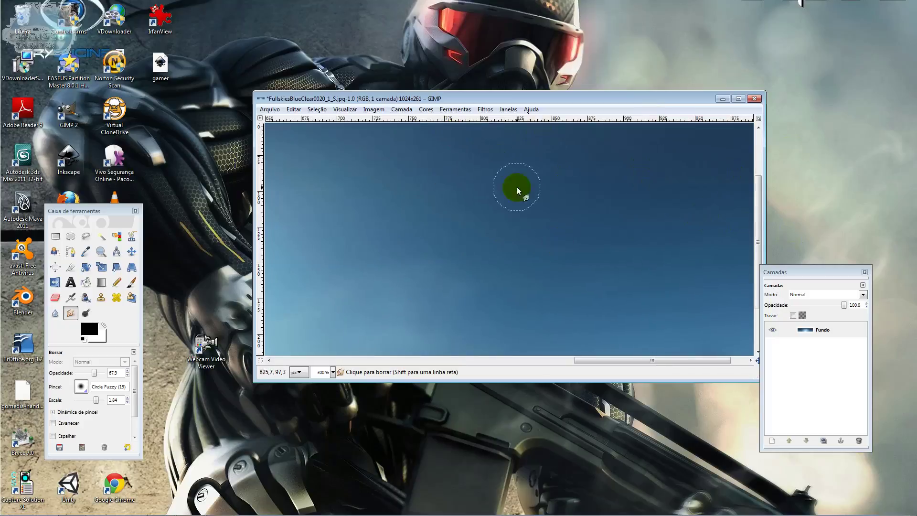
pyautogui.keyDown('ctrl'); pyautogui.scroll(-1, 305, 210); pyautogui.keyUp('ctrl')
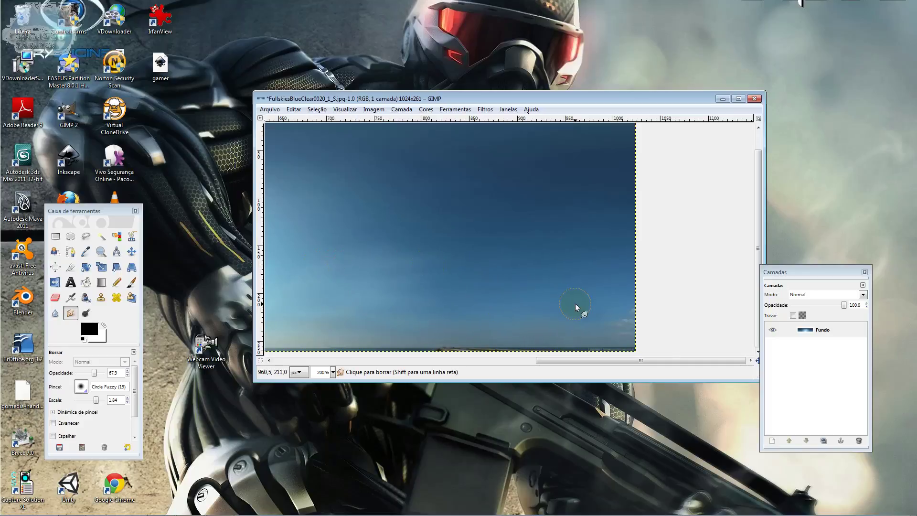
pyautogui.keyDown('ctrl'); pyautogui.scroll(1, 575, 303); pyautogui.keyUp('ctrl')
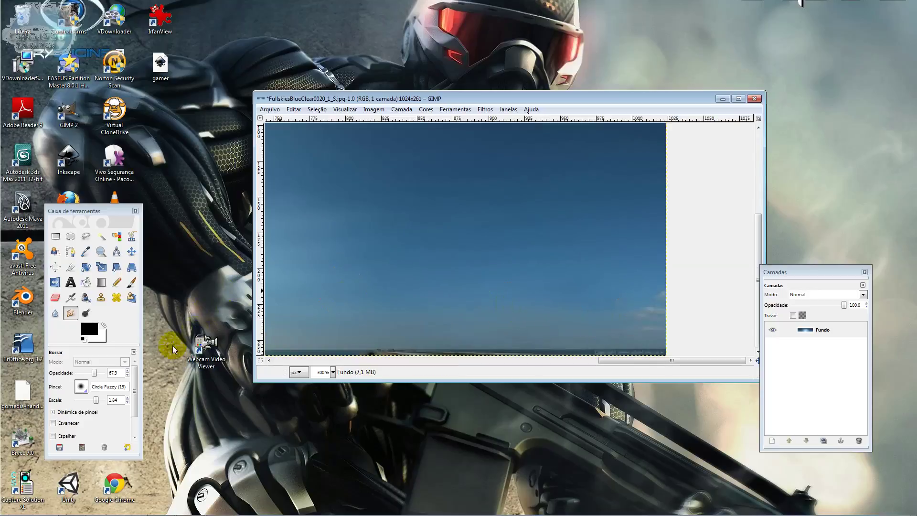
# Step: Clone sky from near the horizon over the lower right sky
pyautogui.click(101, 297)
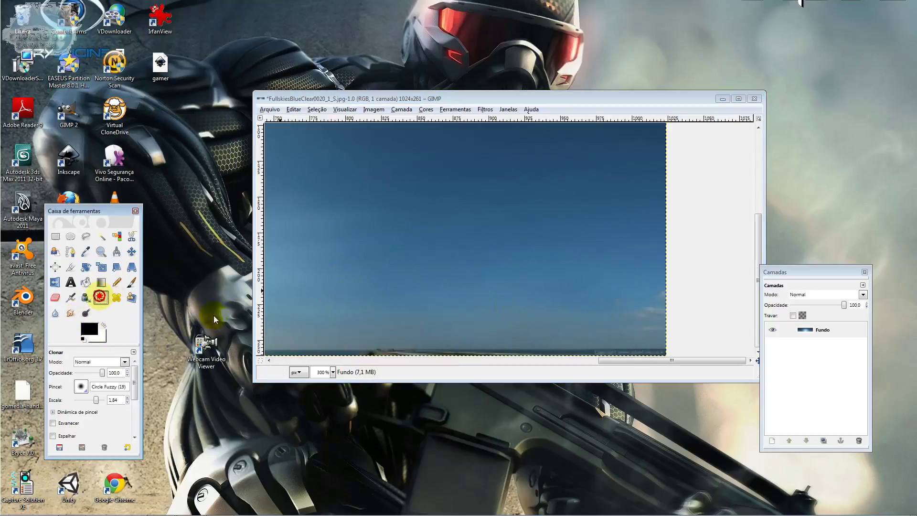
pyautogui.keyDown('ctrl'); pyautogui.click(591, 323); pyautogui.keyUp('ctrl')
pyautogui.click(660, 319)
pyautogui.click(625, 319)
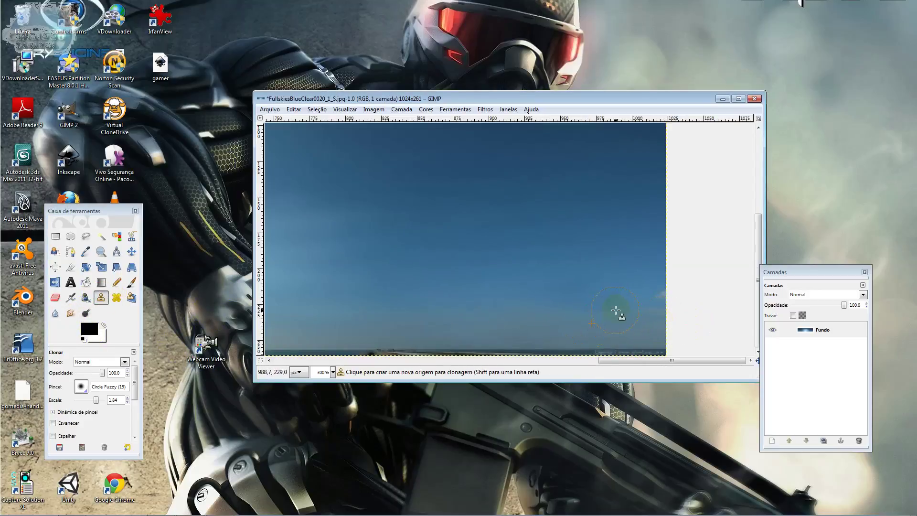
pyautogui.keyDown('ctrl'); pyautogui.click(594, 331); pyautogui.keyUp('ctrl')
pyautogui.click(652, 297)
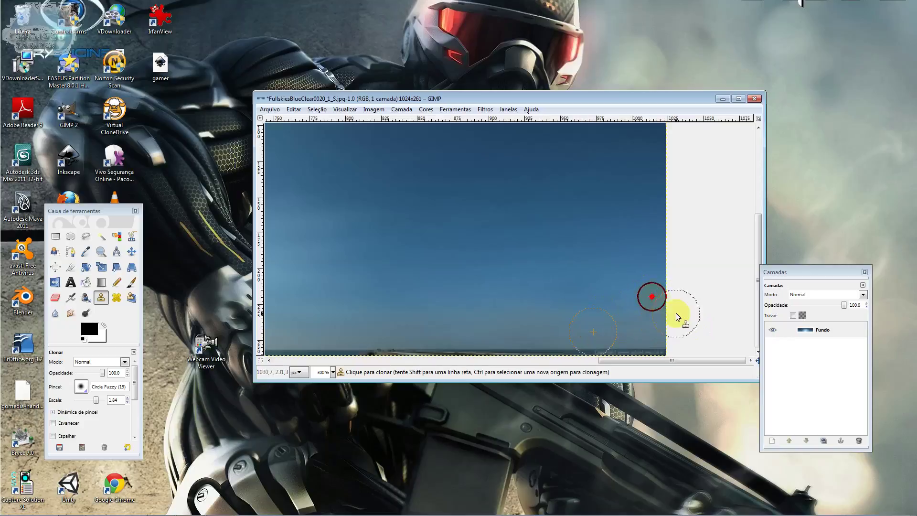
# Step: Erase soft dabs near the right edge and on the left sky
pyautogui.click(70, 312)
pyautogui.click(655, 300)
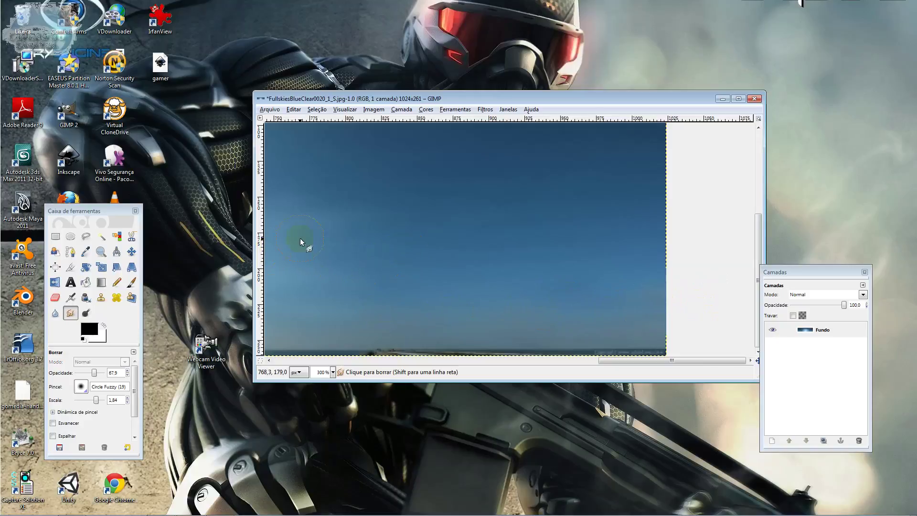
pyautogui.click(323, 209)
# Step: Zoom out and pan to bring the sun and left sky into view
pyautogui.keyDown('ctrl'); pyautogui.scroll(-1, 428, 251); pyautogui.keyUp('ctrl')
pyautogui.keyDown('ctrl'); pyautogui.scroll(-1, 428, 251); pyautogui.keyUp('ctrl')
pyautogui.rightClick(291, 247)
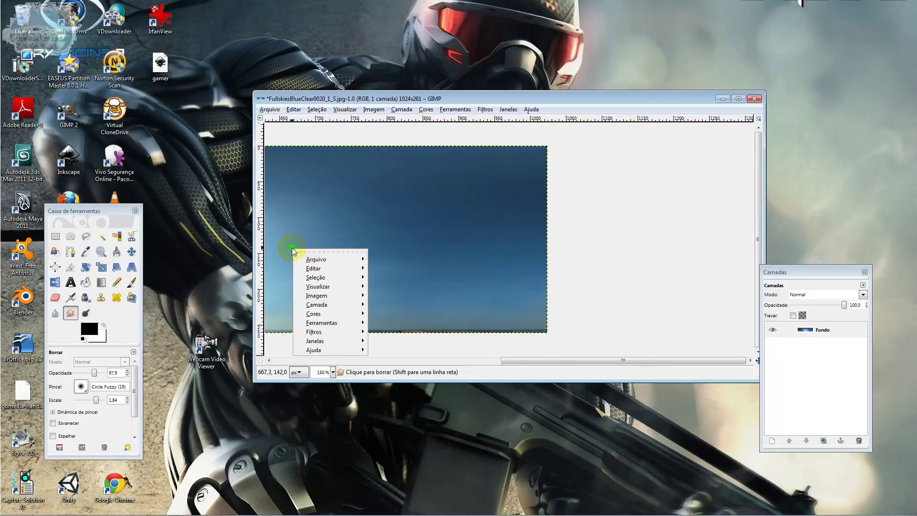
pyautogui.rightClick(332, 185)
pyautogui.click(302, 142)
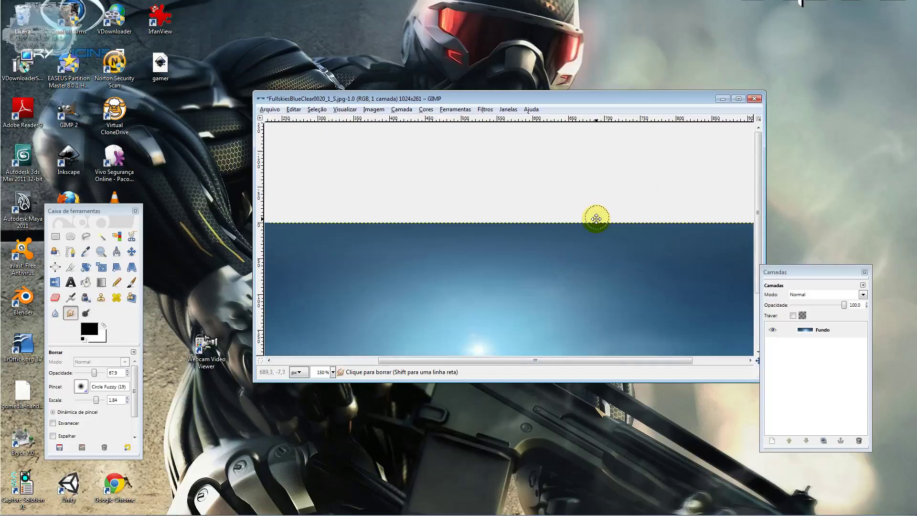
pyautogui.moveTo(307, 142); pyautogui.dragTo(597, 177, button='middle')
pyautogui.scroll(-2, 496, 254)
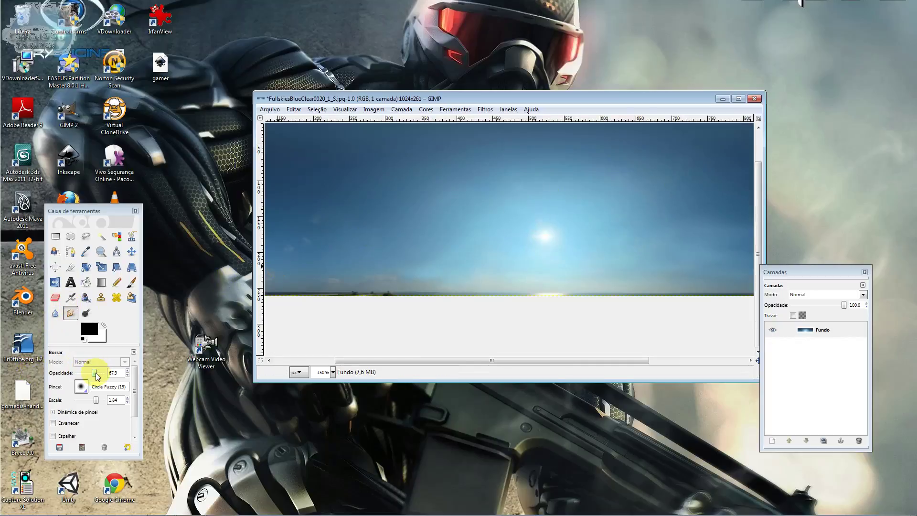
# Step: Lower the eraser opacity to 26,4 and lightly erase across the upper sky
pyautogui.moveTo(96, 373); pyautogui.dragTo(84, 373)
pyautogui.moveTo(616, 183); pyautogui.dragTo(639, 191)
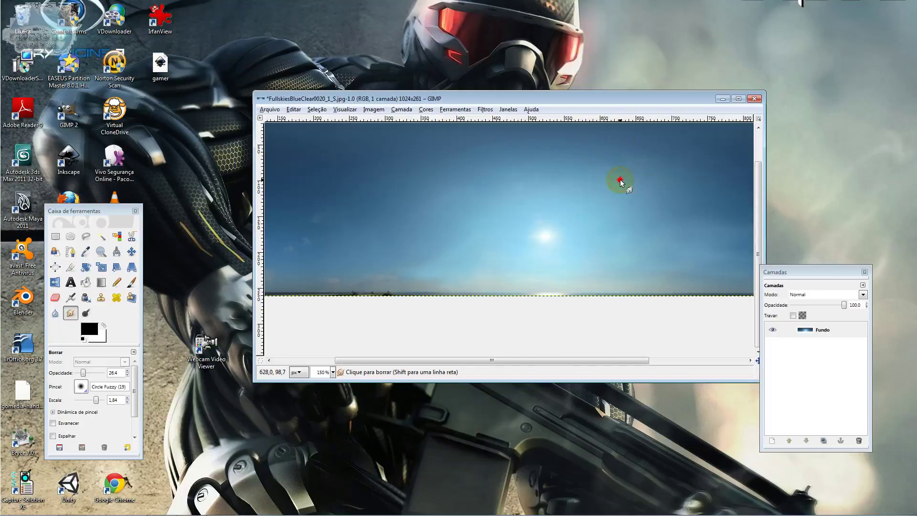
pyautogui.click(461, 189)
pyautogui.keyDown('ctrl'); pyautogui.scroll(1, 324, 214); pyautogui.keyUp('ctrl')
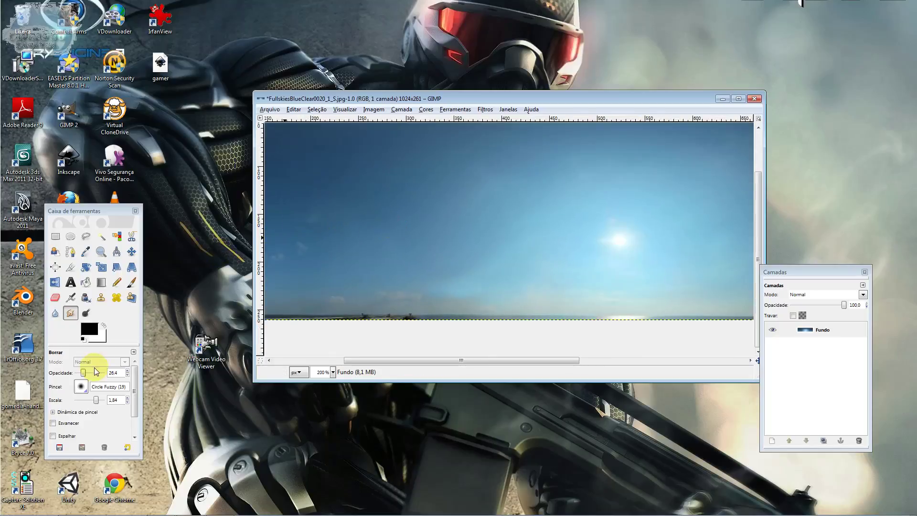
# Step: Clone sky into the upper left and over the dark horizon band
pyautogui.click(102, 298)
pyautogui.keyDown('ctrl'); pyautogui.click(326, 182); pyautogui.keyUp('ctrl')
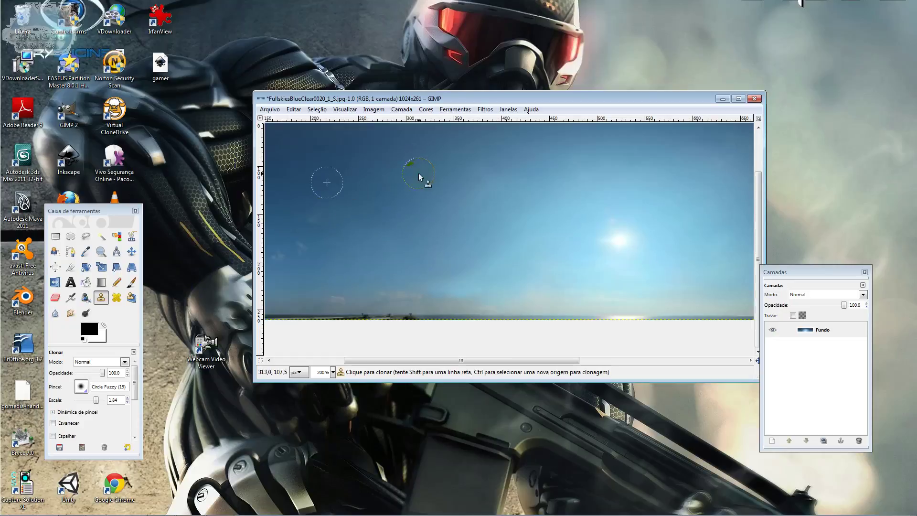
pyautogui.keyDown('ctrl'); pyautogui.click(346, 222); pyautogui.keyUp('ctrl')
pyautogui.click(315, 214)
pyautogui.keyDown('ctrl'); pyautogui.click(330, 254); pyautogui.keyUp('ctrl')
pyautogui.click(282, 259)
pyautogui.click(354, 274)
# Step: Clone sky from shifting sources along the horizon left of the sun
pyautogui.keyDown('ctrl'); pyautogui.click(365, 274); pyautogui.keyUp('ctrl')
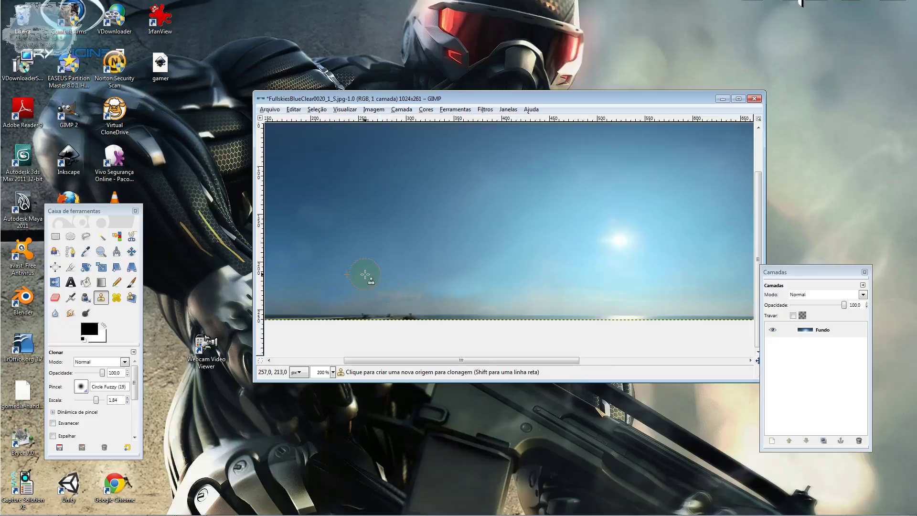
pyautogui.click(444, 278)
pyautogui.keyDown('ctrl'); pyautogui.click(440, 277); pyautogui.keyUp('ctrl')
pyautogui.click(420, 288)
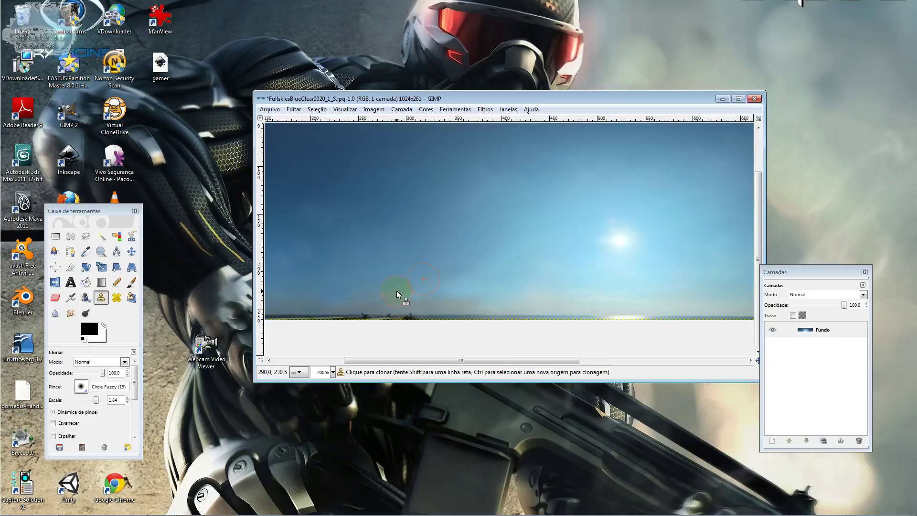
pyautogui.keyDown('ctrl'); pyautogui.click(411, 271); pyautogui.keyUp('ctrl')
pyautogui.keyDown('ctrl'); pyautogui.click(355, 271); pyautogui.keyUp('ctrl')
pyautogui.keyDown('ctrl'); pyautogui.click(399, 283); pyautogui.keyUp('ctrl')
# Step: Undo a bright cloned patch near the horizon and re-clone that spot
pyautogui.keyDown('ctrl'); pyautogui.click(466, 288); pyautogui.keyUp('ctrl')
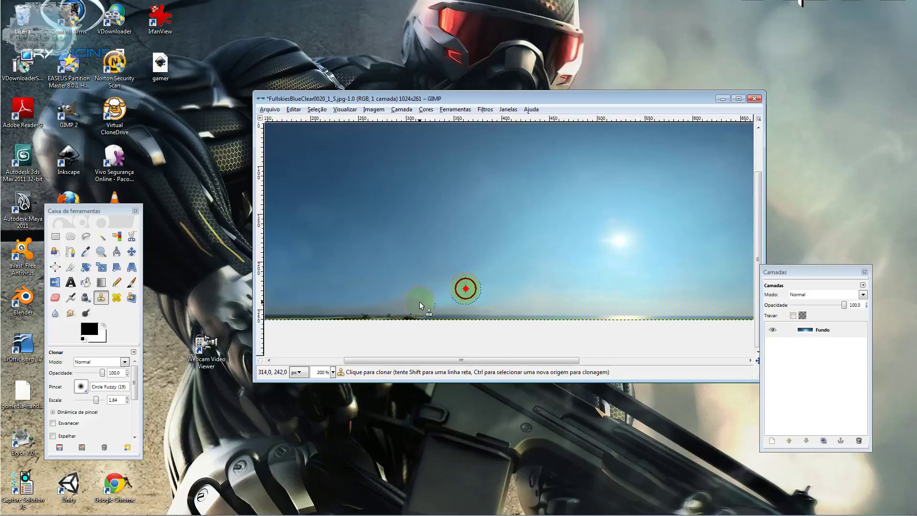
pyautogui.click(411, 300)
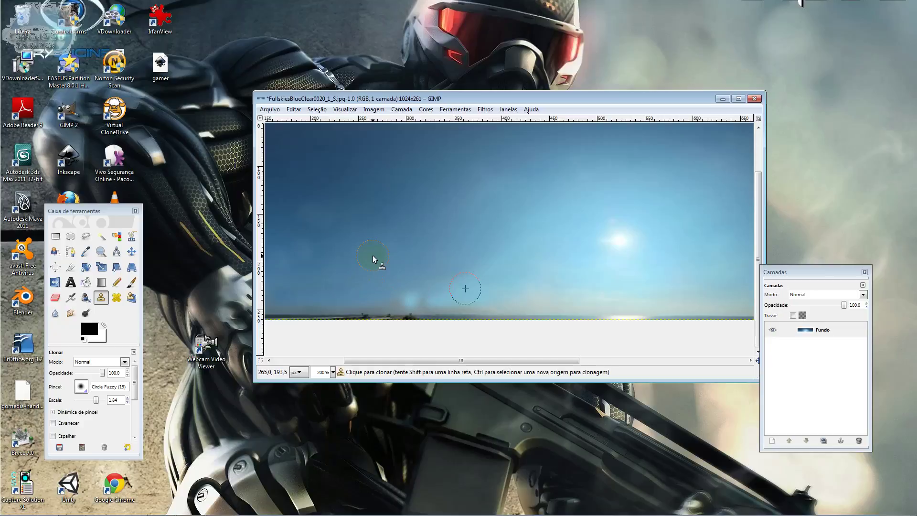
pyautogui.hotkey('ctrl', 'z')
pyautogui.click(387, 300)
# Step: Switch to the eraser and dab the lower sky near the horizon
pyautogui.click(71, 313)
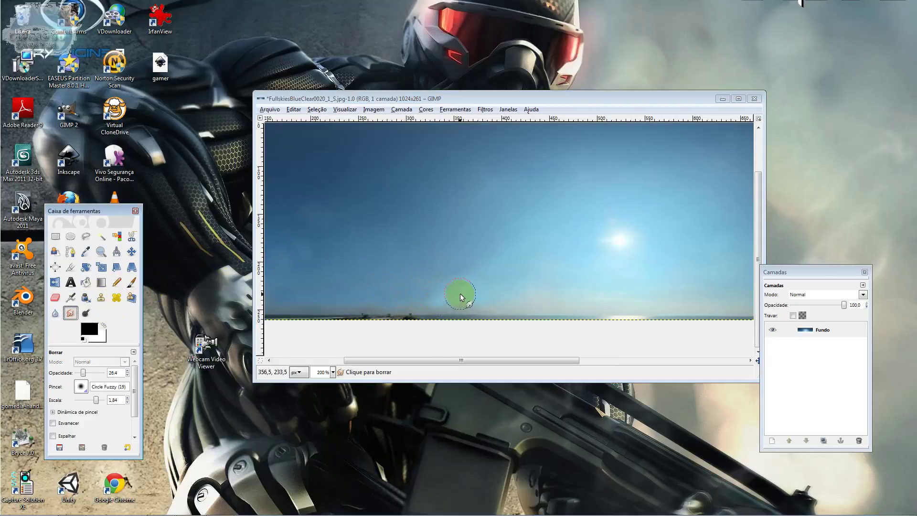
pyautogui.click(325, 301)
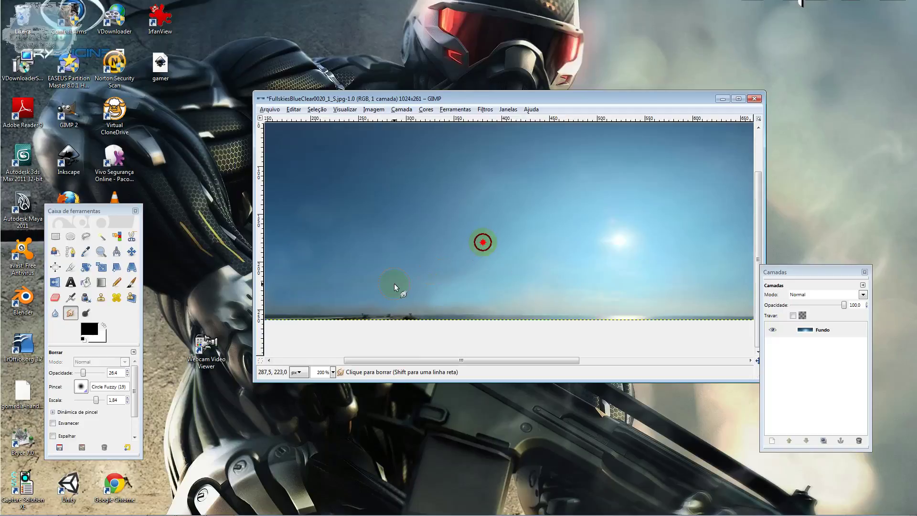
pyautogui.click(397, 219)
pyautogui.click(365, 264)
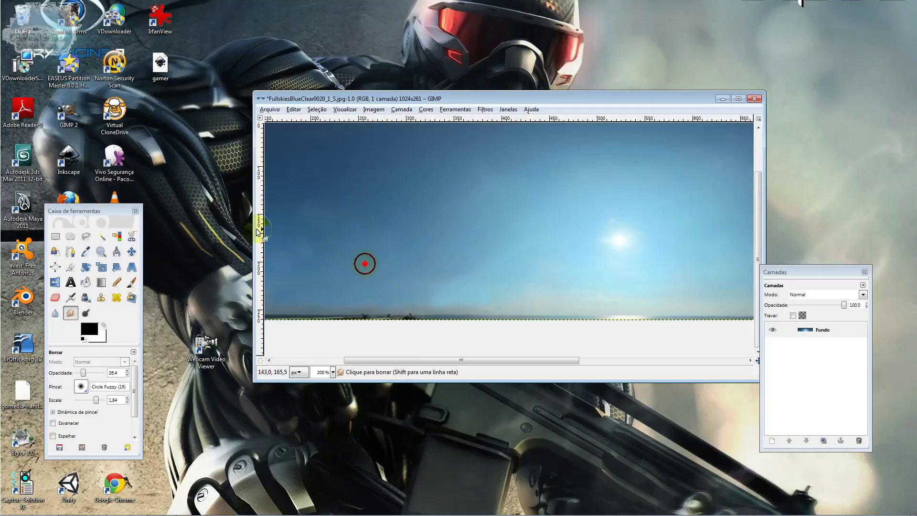
pyautogui.moveTo(254, 233); pyautogui.dragTo(258, 237)
pyautogui.click(347, 297)
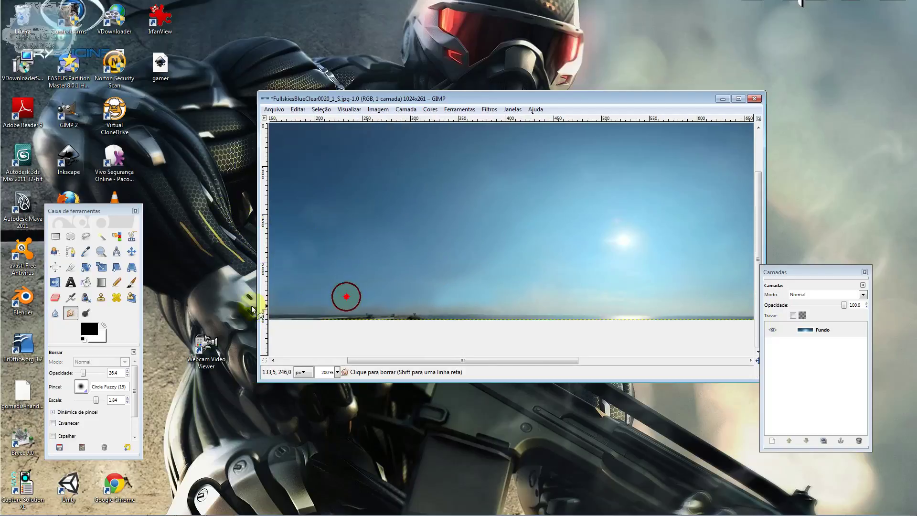
pyautogui.click(458, 277)
# Step: Dab the upper-left sky to blend the cloned patches
pyautogui.click(467, 208)
pyautogui.click(430, 189)
pyautogui.click(286, 213)
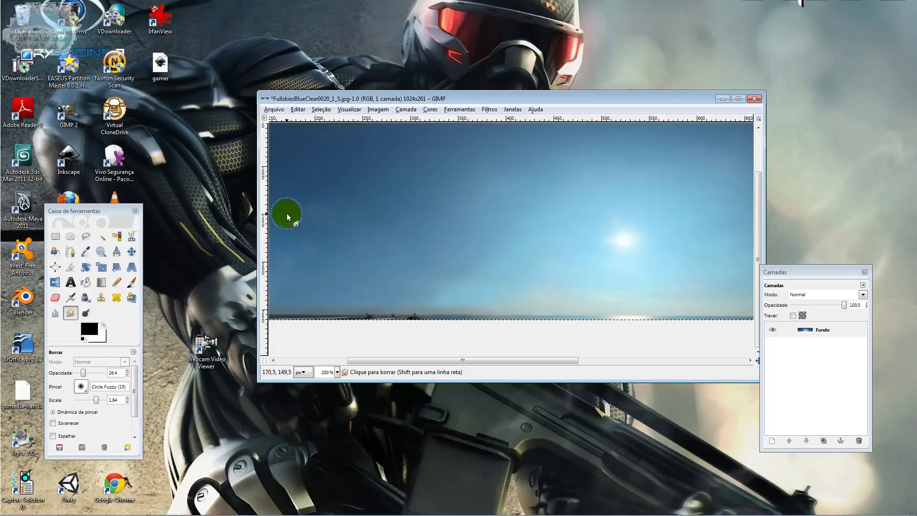
pyautogui.click(297, 168)
pyautogui.click(313, 178)
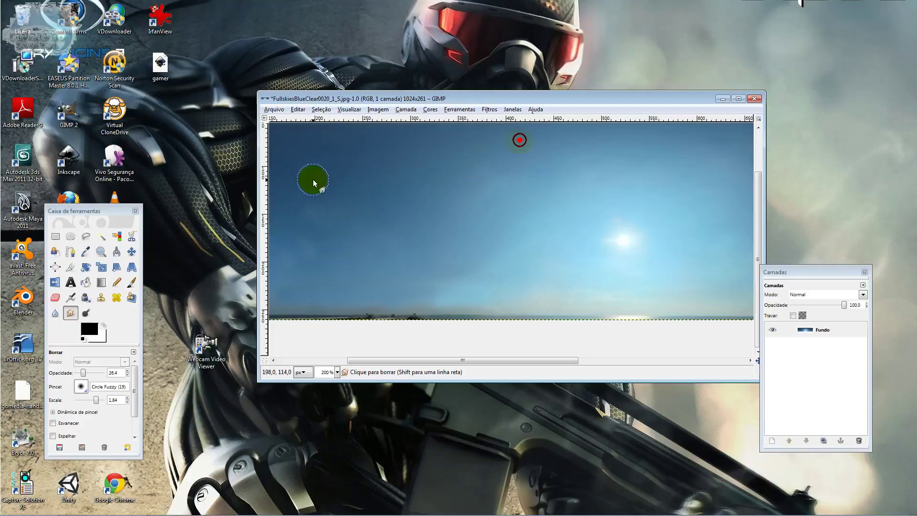
pyautogui.click(435, 125)
pyautogui.click(370, 160)
# Step: Dab the sky around the sun, zooming out and back in
pyautogui.keyDown('ctrl'); pyautogui.scroll(-3, 647, 190); pyautogui.keyUp('ctrl')
pyautogui.click(523, 255)
pyautogui.click(524, 266)
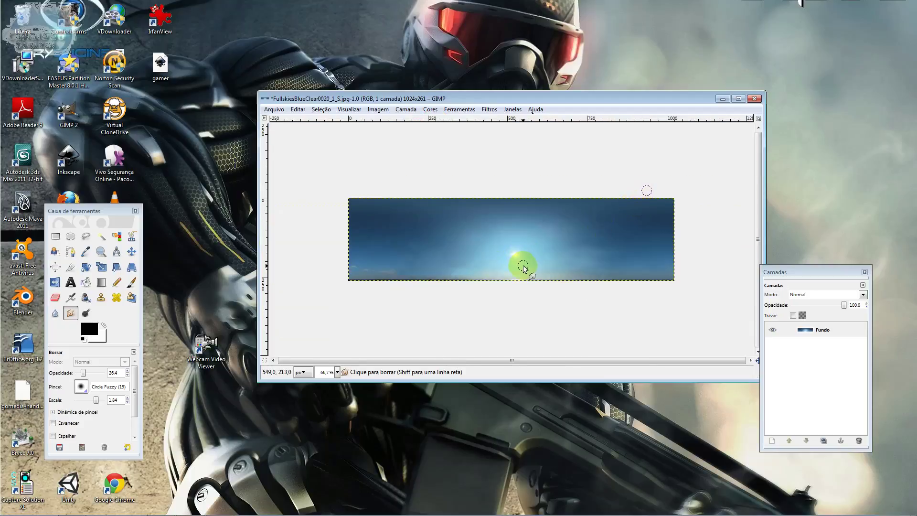
pyautogui.click(488, 262)
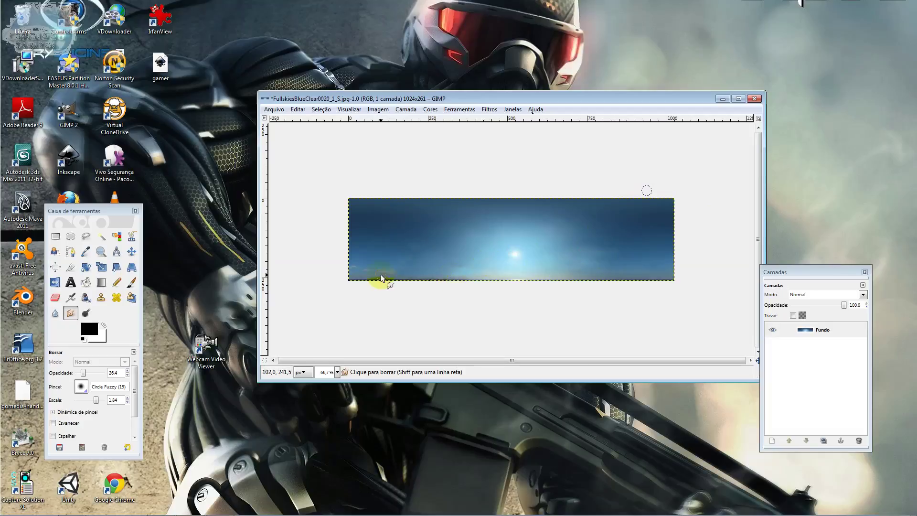
pyautogui.keyDown('ctrl'); pyautogui.scroll(1, 482, 266); pyautogui.keyUp('ctrl')
pyautogui.keyDown('ctrl'); pyautogui.scroll(1, 483, 265); pyautogui.keyUp('ctrl')
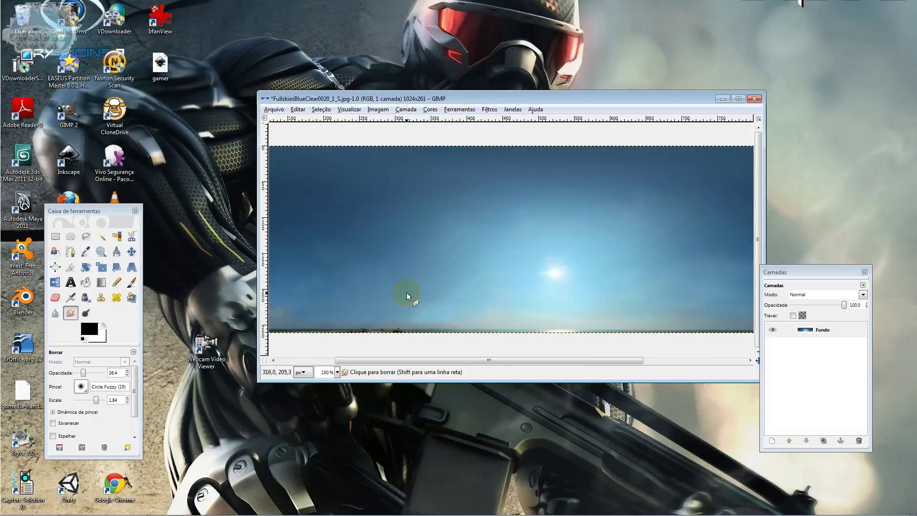
# Step: Set the Clone tool to scale 5.21 and opacity 18.9, sourcing near the sun
pyautogui.click(101, 297)
pyautogui.keyDown('ctrl'); pyautogui.click(470, 296); pyautogui.keyUp('ctrl')
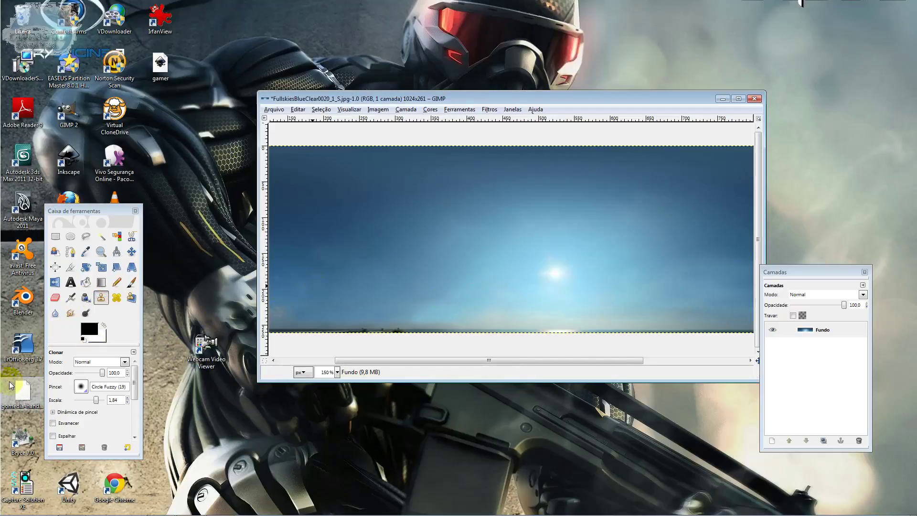
pyautogui.moveTo(91, 402); pyautogui.dragTo(99, 401)
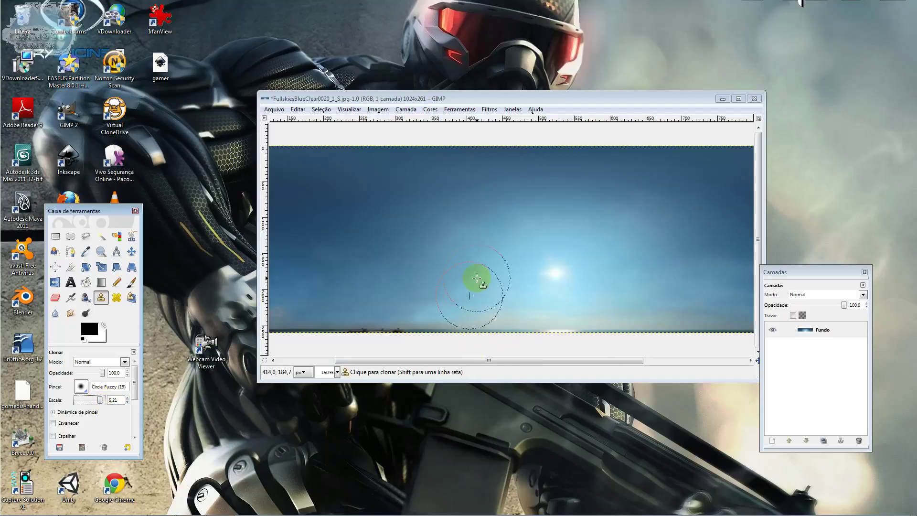
pyautogui.keyDown('ctrl'); pyautogui.click(510, 282); pyautogui.keyUp('ctrl')
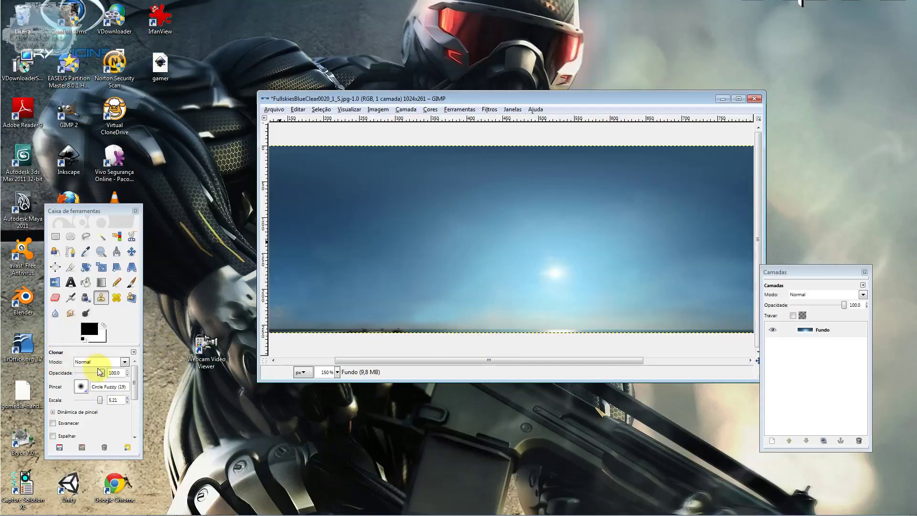
pyautogui.moveTo(101, 373); pyautogui.dragTo(82, 373)
pyautogui.moveTo(462, 293); pyautogui.dragTo(482, 286)
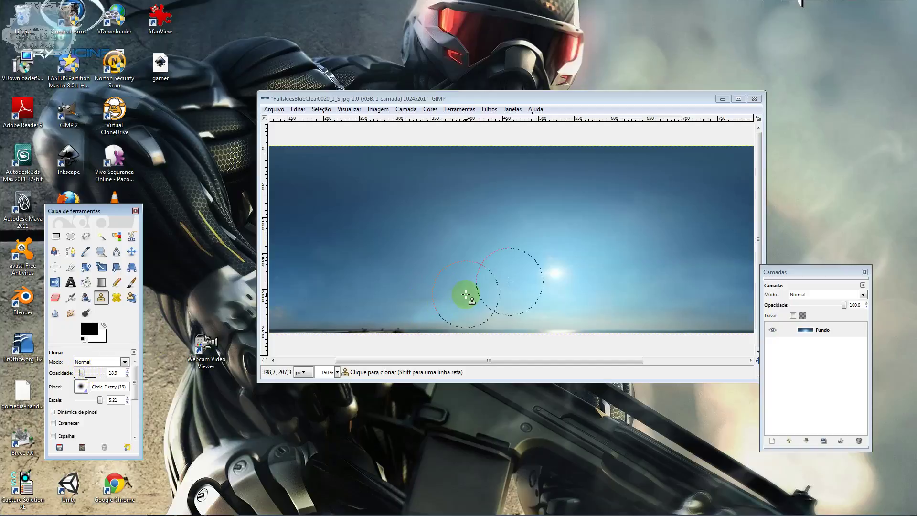
# Step: Paint faint cloned sky left of the sun and along the horizon
pyautogui.click(444, 275)
pyautogui.click(459, 285)
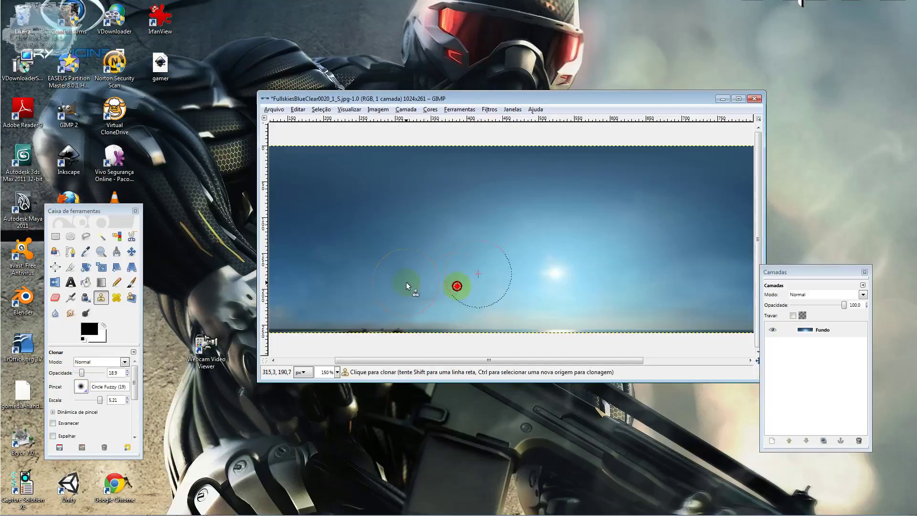
pyautogui.keyDown('ctrl'); pyautogui.click(532, 302); pyautogui.keyUp('ctrl')
pyautogui.keyDown('ctrl'); pyautogui.click(550, 291); pyautogui.keyUp('ctrl')
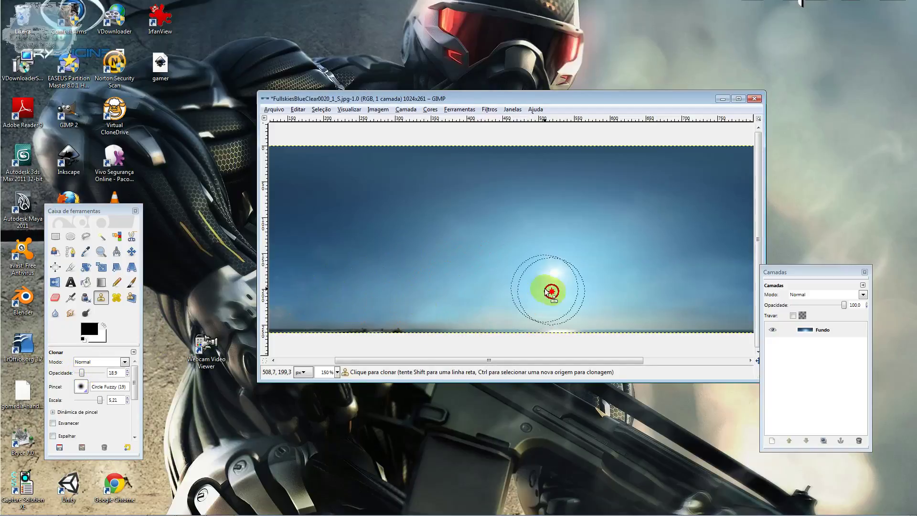
pyautogui.keyDown('ctrl'); pyautogui.click(534, 290); pyautogui.keyUp('ctrl')
pyautogui.click(462, 250)
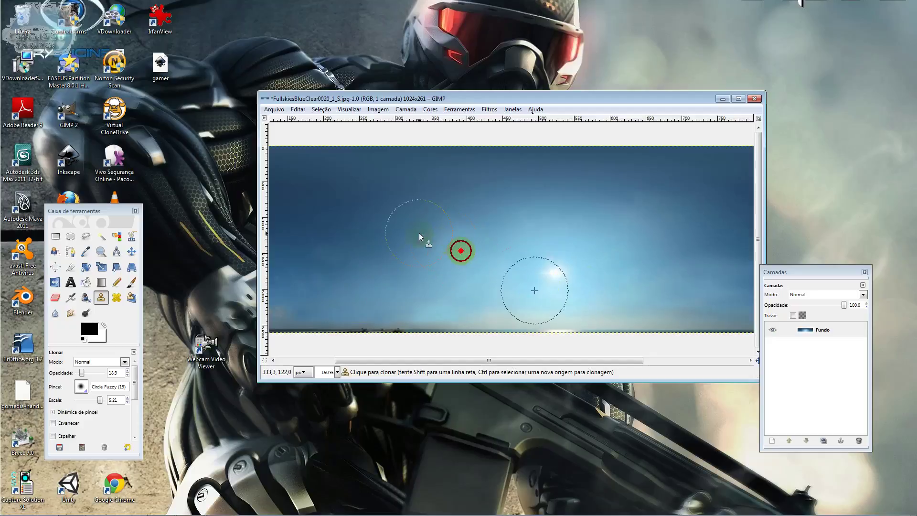
pyautogui.keyDown('ctrl'); pyautogui.click(504, 295); pyautogui.keyUp('ctrl')
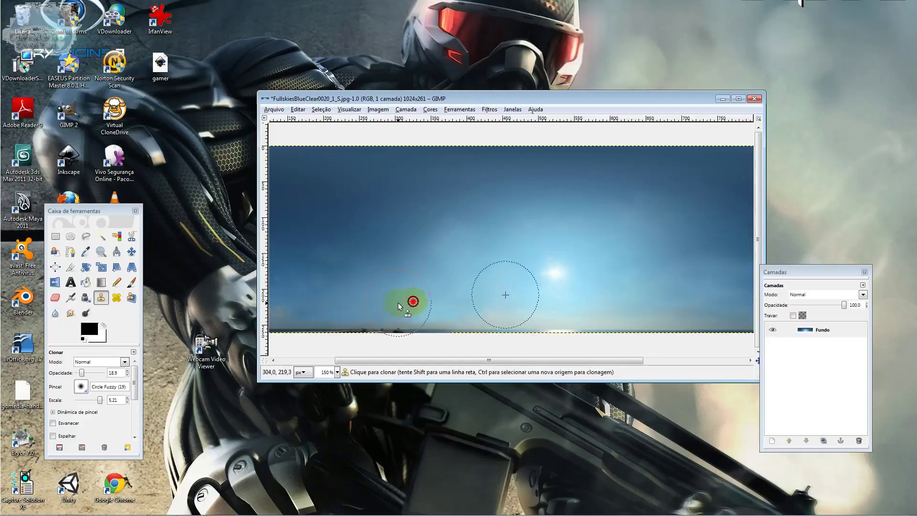
pyautogui.moveTo(370, 307); pyautogui.dragTo(350, 312)
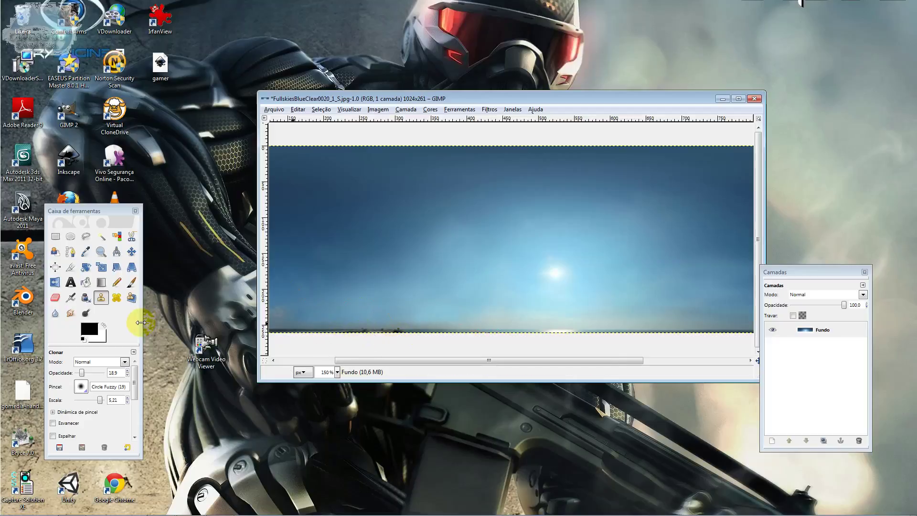
# Step: Switch back to the eraser, adjust its brush, and stroke across the central sky
pyautogui.click(70, 313)
pyautogui.moveTo(83, 373); pyautogui.dragTo(98, 400)
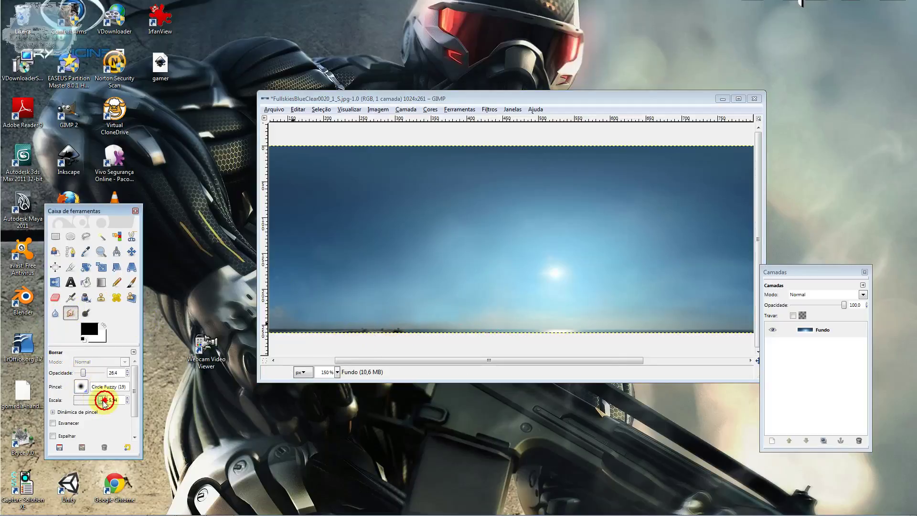
pyautogui.moveTo(525, 269); pyautogui.dragTo(427, 238)
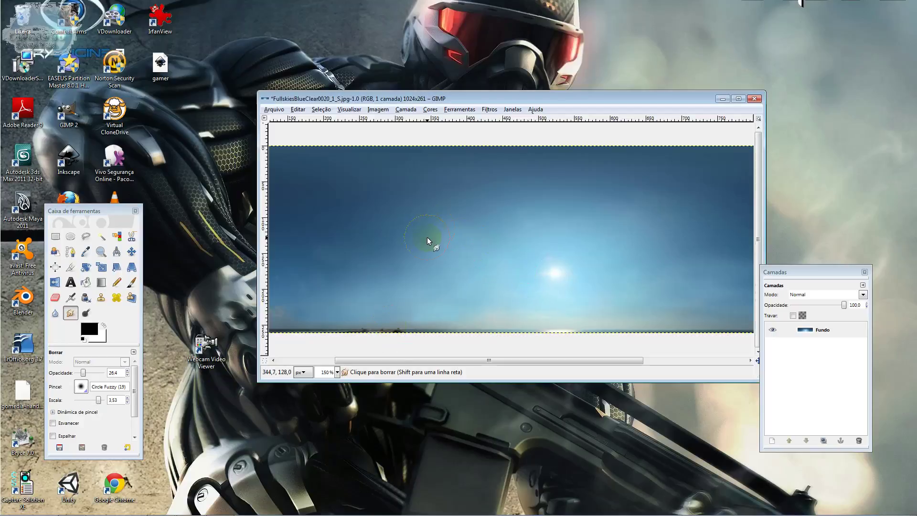
pyautogui.moveTo(516, 240); pyautogui.dragTo(483, 240)
pyautogui.moveTo(401, 250); pyautogui.dragTo(507, 210)
pyautogui.moveTo(410, 287); pyautogui.dragTo(460, 220)
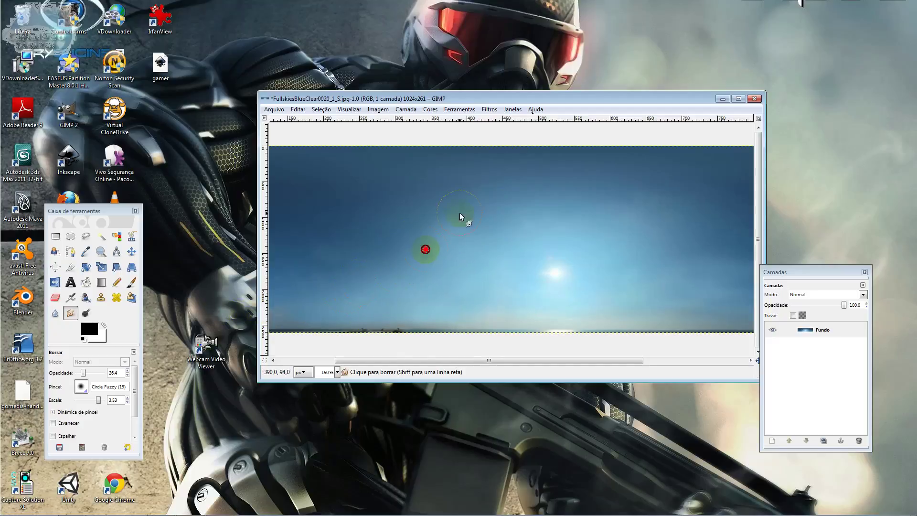
# Step: Dab spots in the upper-right sky and left of the sun
pyautogui.click(303, 242)
pyautogui.click(575, 200)
pyautogui.click(648, 190)
pyautogui.click(537, 220)
pyautogui.click(639, 188)
pyautogui.click(400, 281)
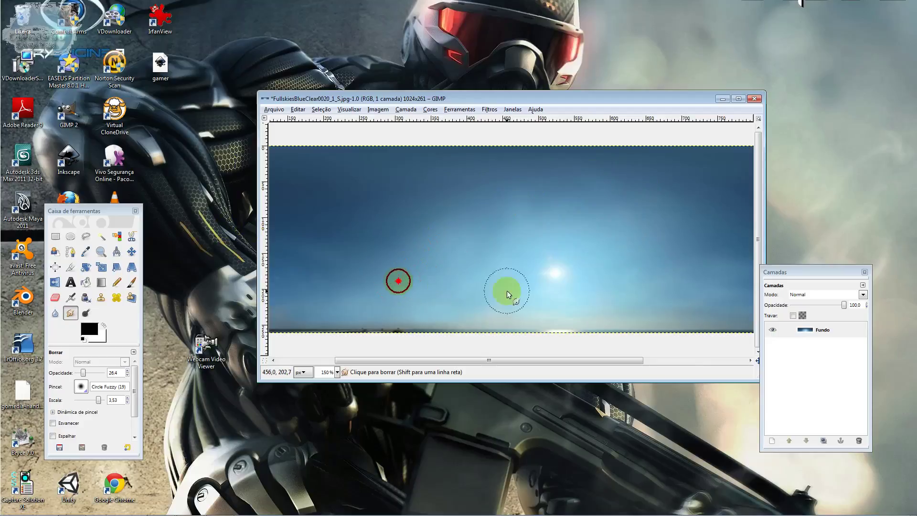
pyautogui.click(703, 277)
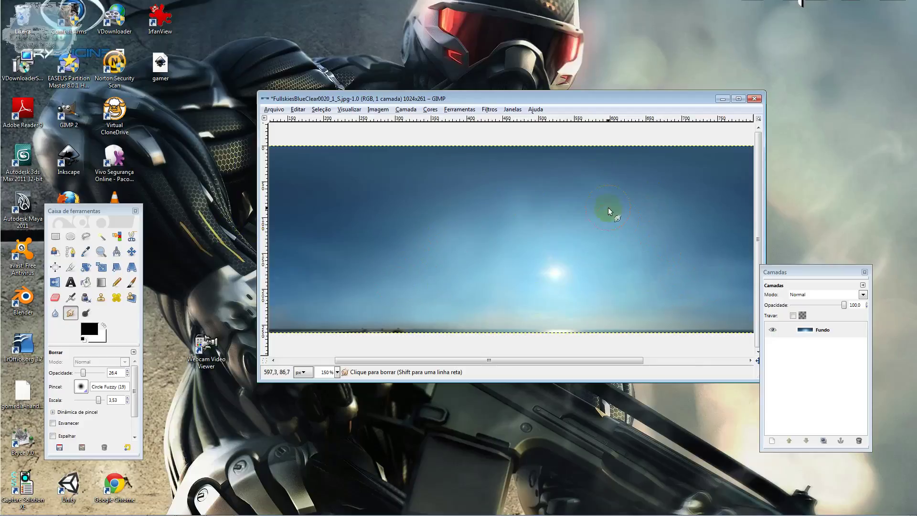
# Step: Add a few more light dabs in the right-hand sky and left of the sun
pyautogui.keyDown('ctrl'); pyautogui.scroll(-1, 592, 252); pyautogui.keyUp('ctrl')
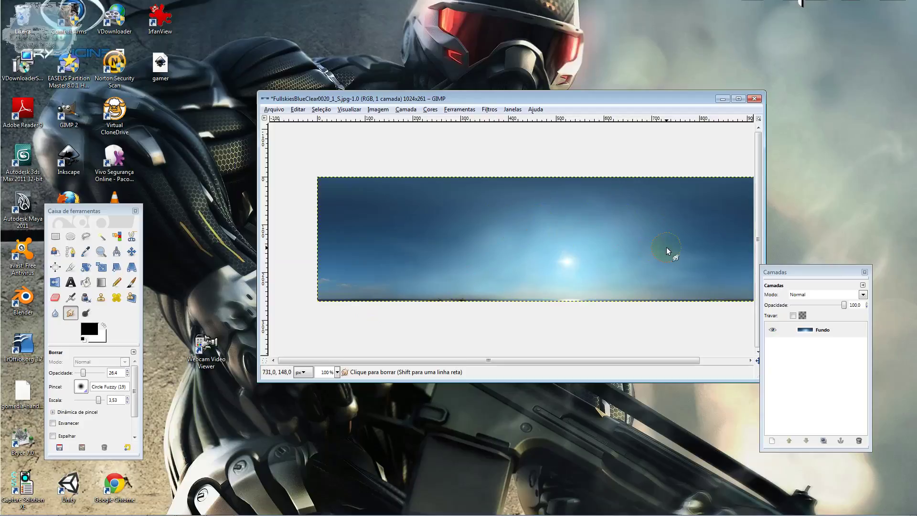
pyautogui.click(684, 268)
pyautogui.click(645, 230)
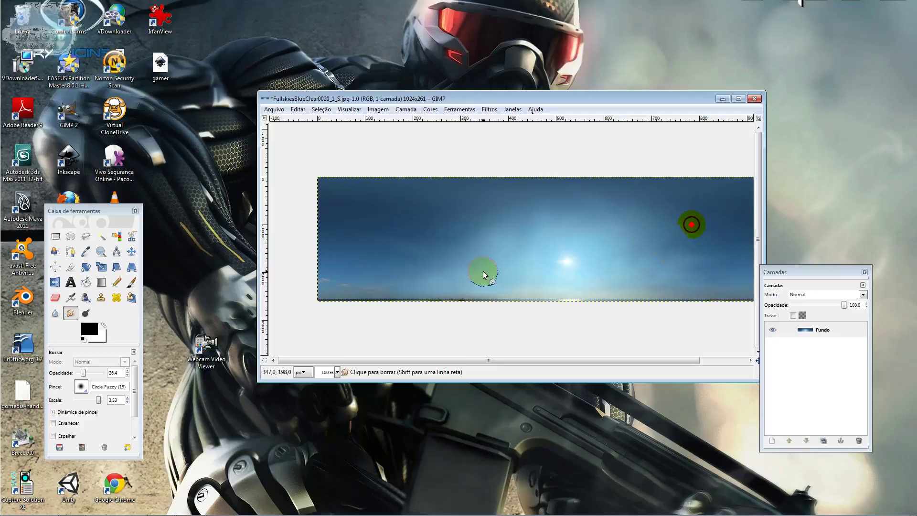
pyautogui.click(454, 254)
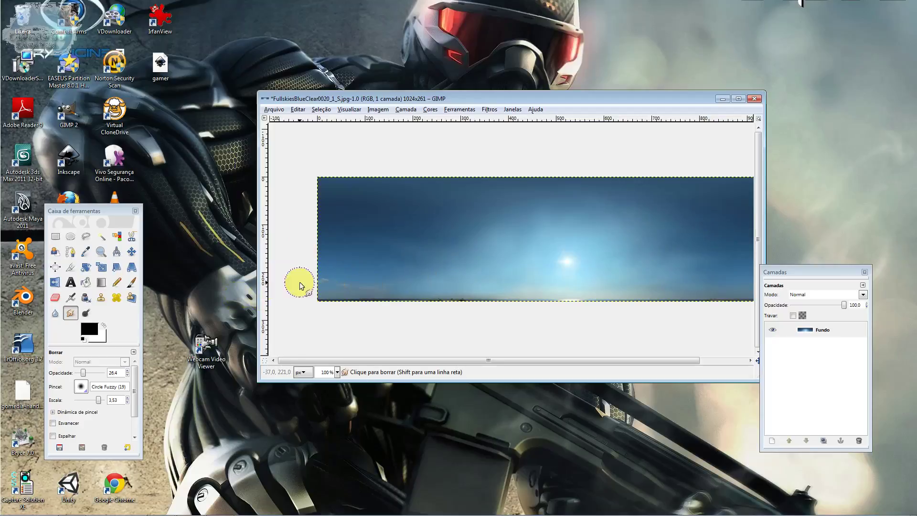
pyautogui.keyDown('ctrl'); pyautogui.scroll(1, 367, 274); pyautogui.keyUp('ctrl')
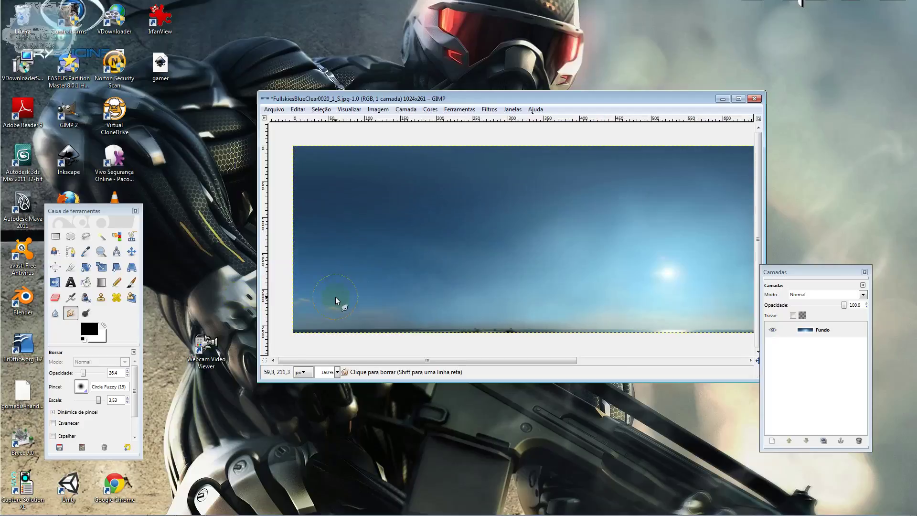
# Step: With the Clone tool, sample clean sky and paint cloned sky over the lower-left area
pyautogui.click(100, 298)
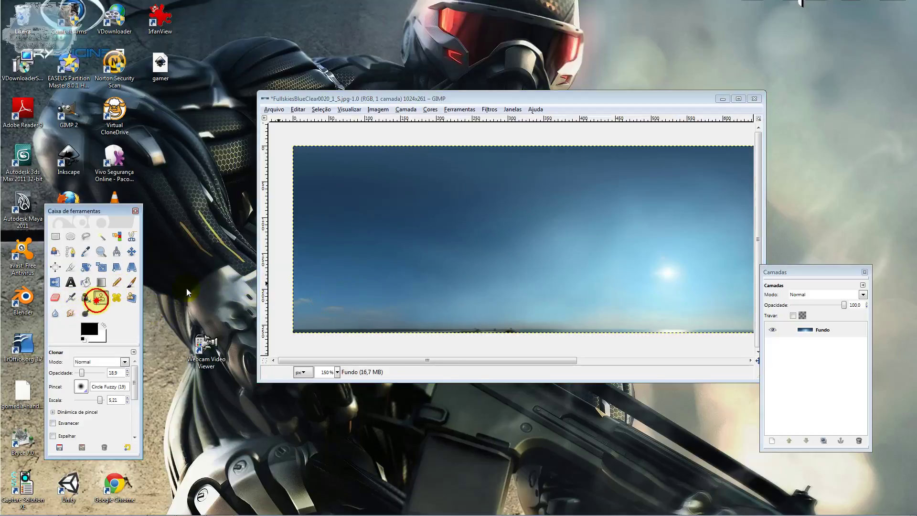
pyautogui.keyDown('ctrl'); pyautogui.click(338, 269); pyautogui.keyUp('ctrl')
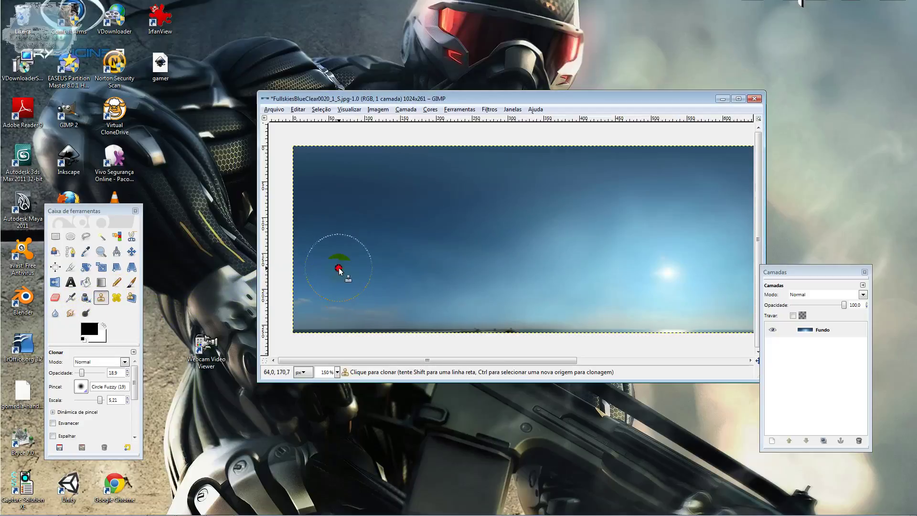
pyautogui.click(337, 306)
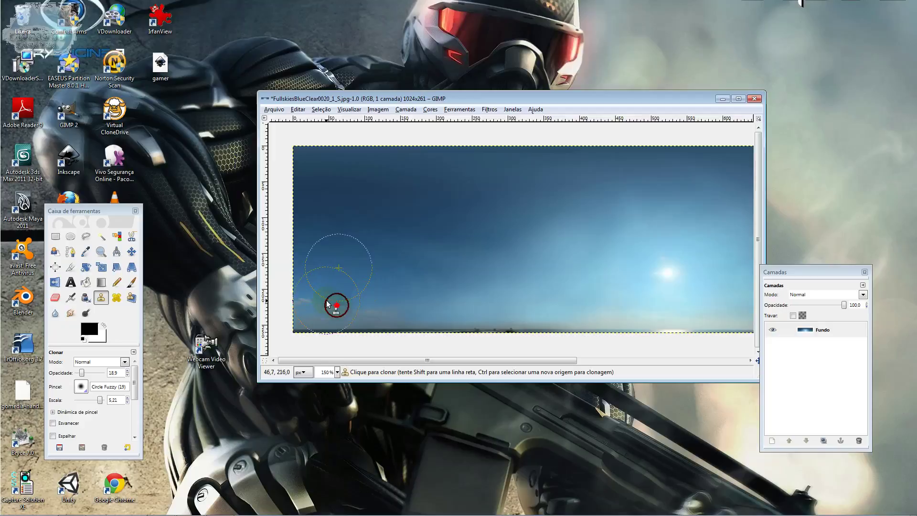
pyautogui.keyDown('ctrl'); pyautogui.click(358, 282); pyautogui.keyUp('ctrl')
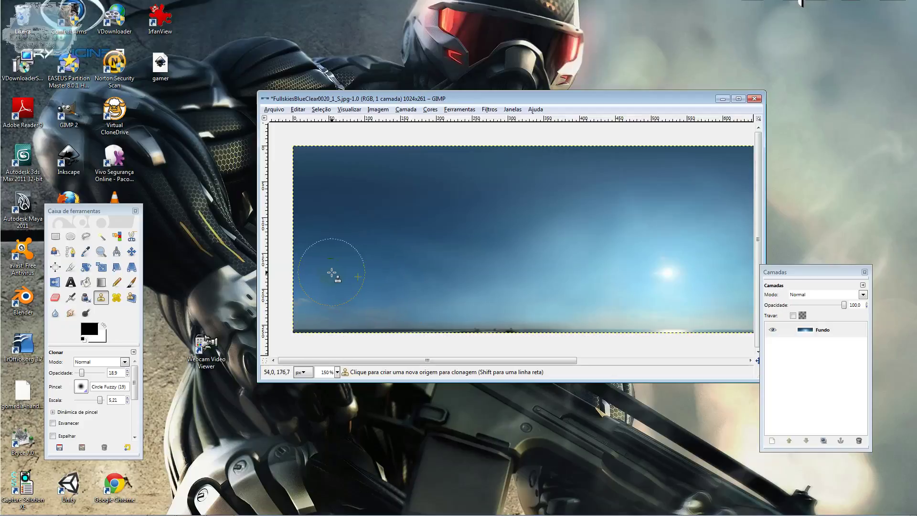
pyautogui.keyDown('ctrl'); pyautogui.click(339, 275); pyautogui.keyUp('ctrl')
pyautogui.click(327, 308)
pyautogui.keyDown('ctrl'); pyautogui.click(339, 269); pyautogui.keyUp('ctrl')
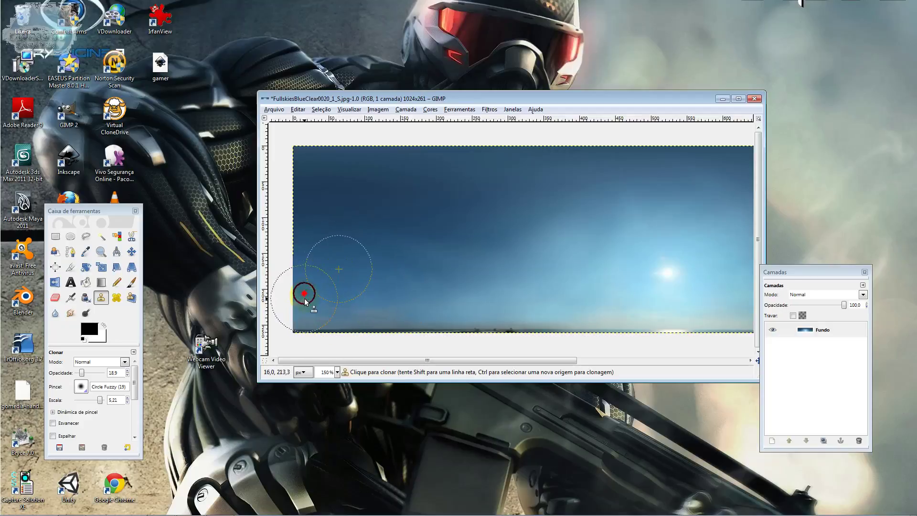
pyautogui.keyDown('ctrl'); pyautogui.click(337, 275); pyautogui.keyUp('ctrl')
pyautogui.moveTo(312, 305); pyautogui.dragTo(303, 298)
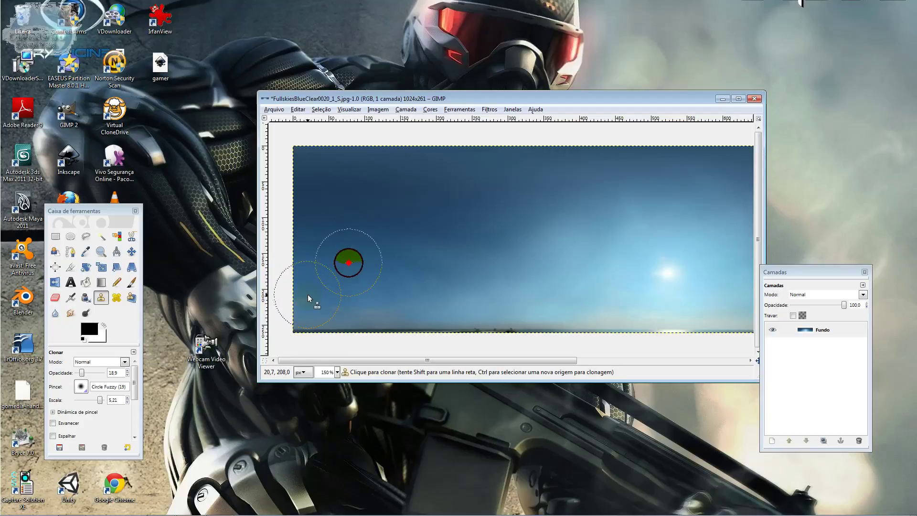
# Step: Set clone opacity to 52.3 and clone clean sky over the low-left blemishes near the horizon
pyautogui.moveTo(82, 373); pyautogui.dragTo(92, 373)
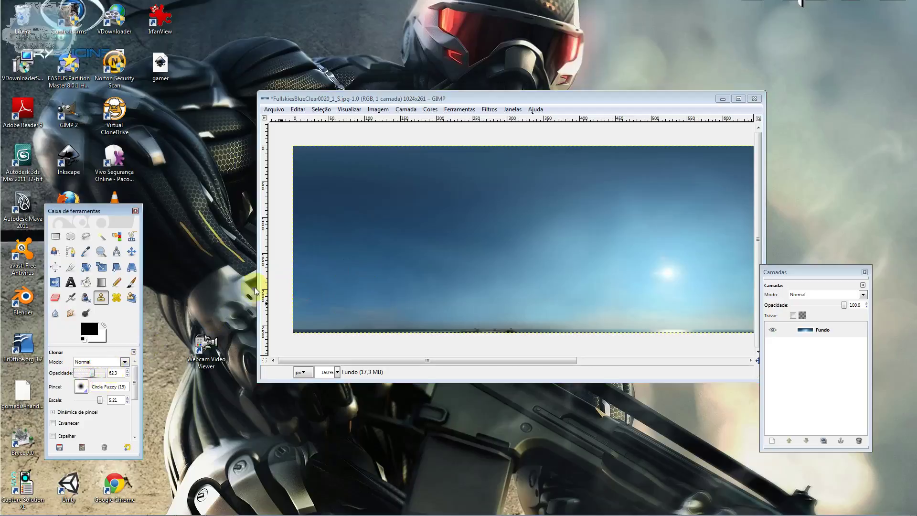
pyautogui.click(322, 257)
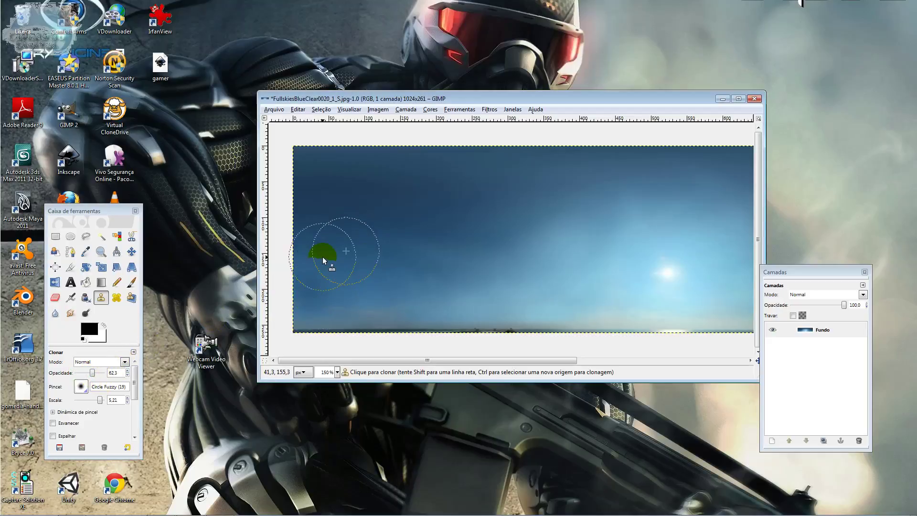
pyautogui.hotkey('ctrl', 'z')
pyautogui.click(88, 371)
pyautogui.click(340, 281)
pyautogui.click(364, 309)
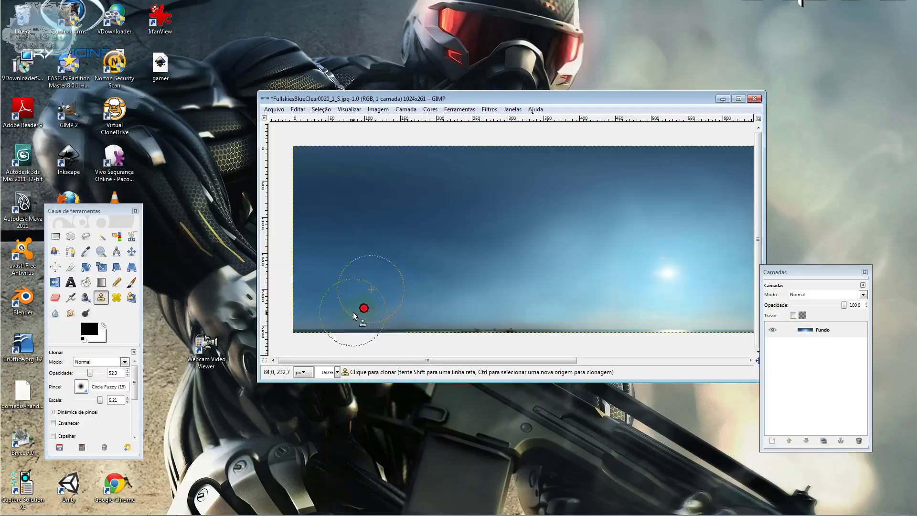
pyautogui.keyDown('ctrl'); pyautogui.click(308, 313); pyautogui.keyUp('ctrl')
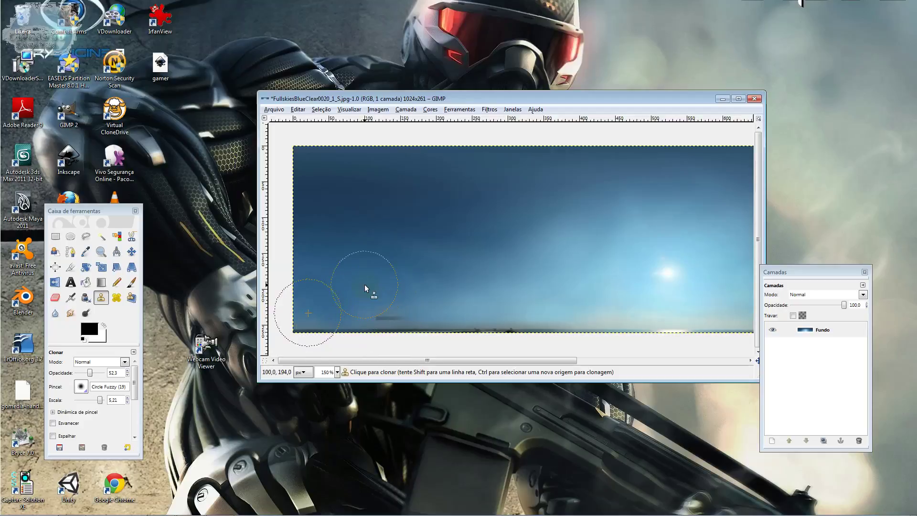
pyautogui.keyDown('ctrl'); pyautogui.click(311, 272); pyautogui.keyUp('ctrl')
pyautogui.keyDown('ctrl'); pyautogui.click(349, 257); pyautogui.keyUp('ctrl')
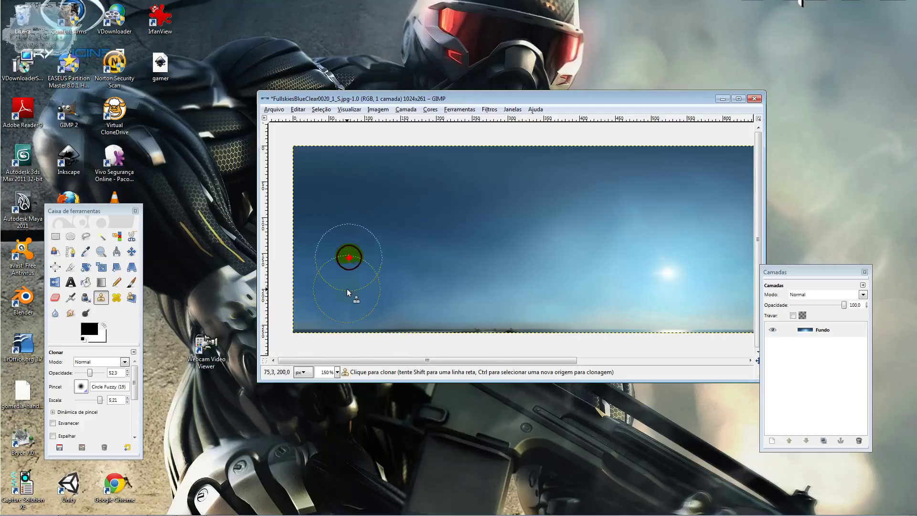
pyautogui.click(346, 298)
pyautogui.click(70, 313)
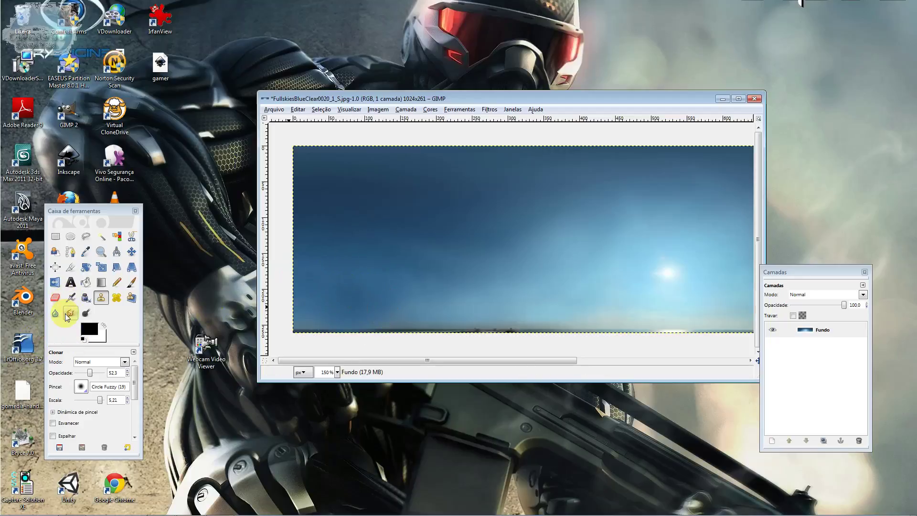
# Step: Zoom out to 66.7% and pan across the full panorama, then open the Imagem menu
pyautogui.click(446, 300)
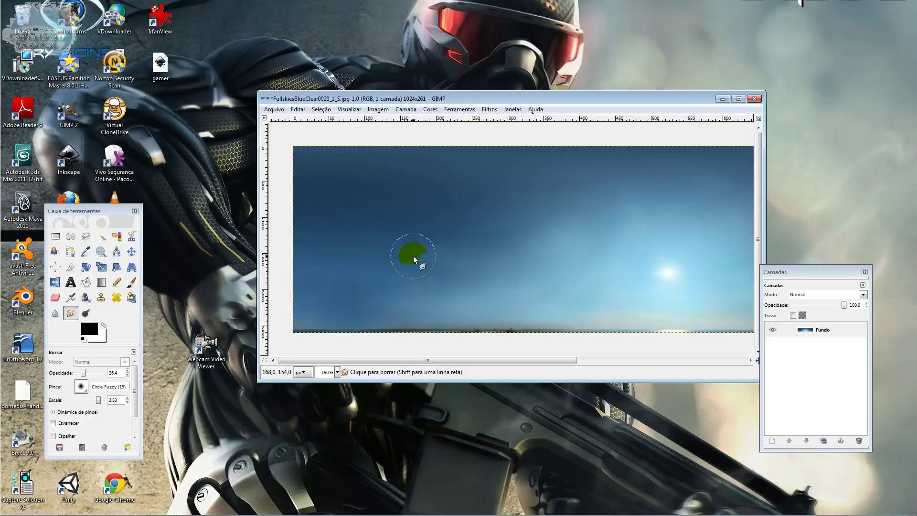
pyautogui.keyDown('ctrl'); pyautogui.scroll(-1, 705, 256); pyautogui.keyUp('ctrl')
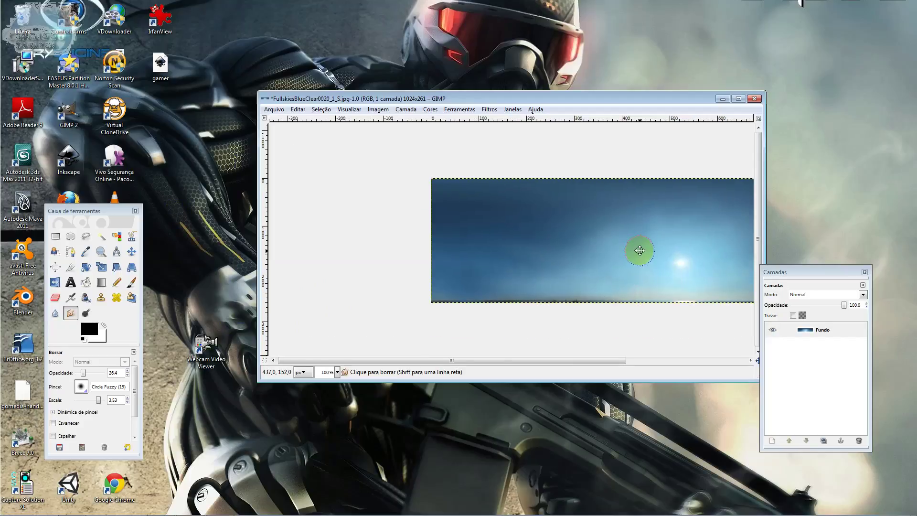
pyautogui.moveTo(625, 272); pyautogui.dragTo(484, 263, button='middle')
pyautogui.keyDown('ctrl'); pyautogui.scroll(-1, 483, 263); pyautogui.keyUp('ctrl')
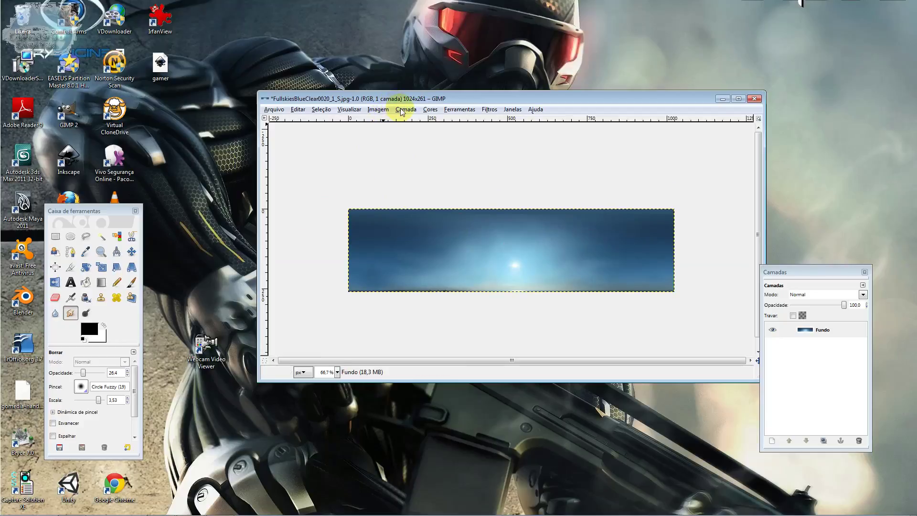
pyautogui.click(377, 111)
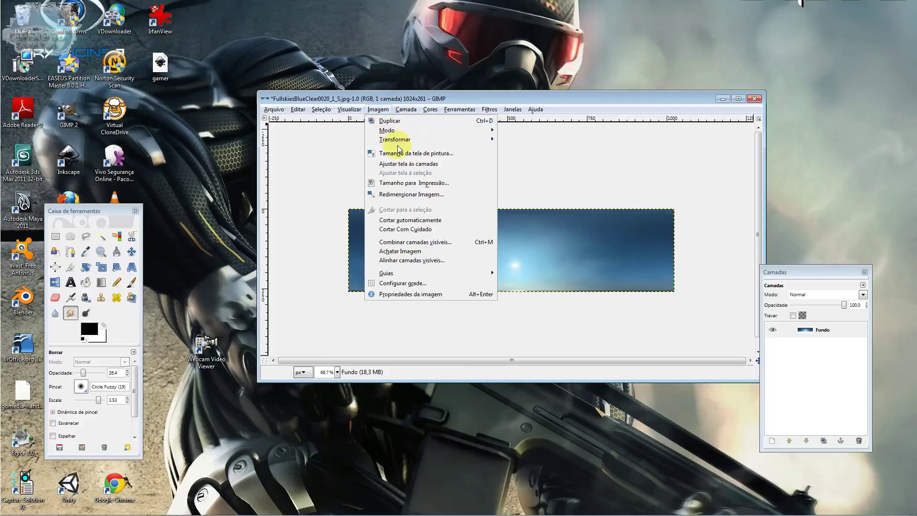
# Step: Resize the image from 1024×261 to 1024×256 pixels, keeping width 1024
pyautogui.click(419, 183)
pyautogui.click(288, 119)
pyautogui.click(387, 110)
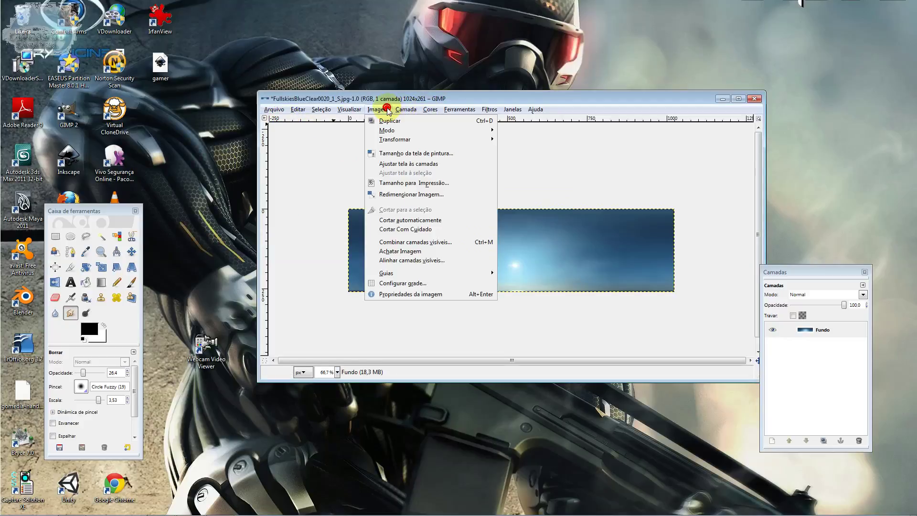
pyautogui.click(411, 194)
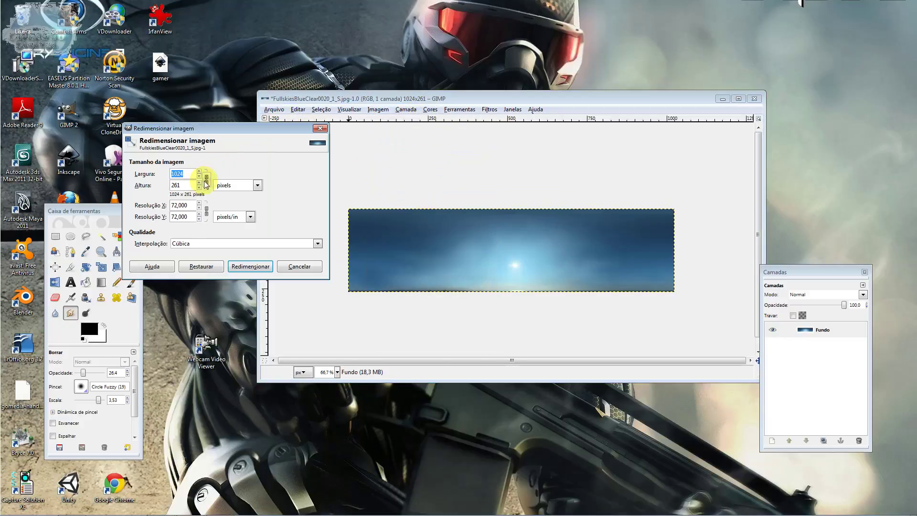
pyautogui.click(182, 186)
pyautogui.write('256')
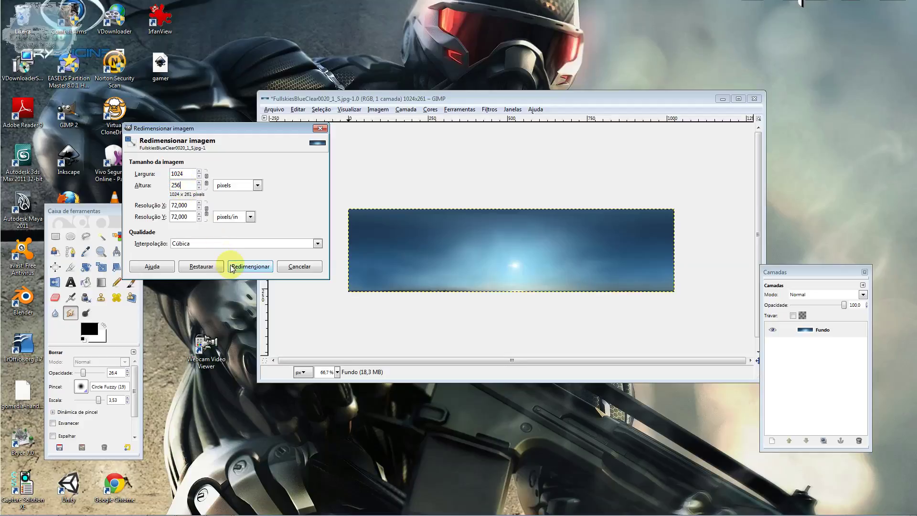
pyautogui.click(251, 266)
pyautogui.click(270, 110)
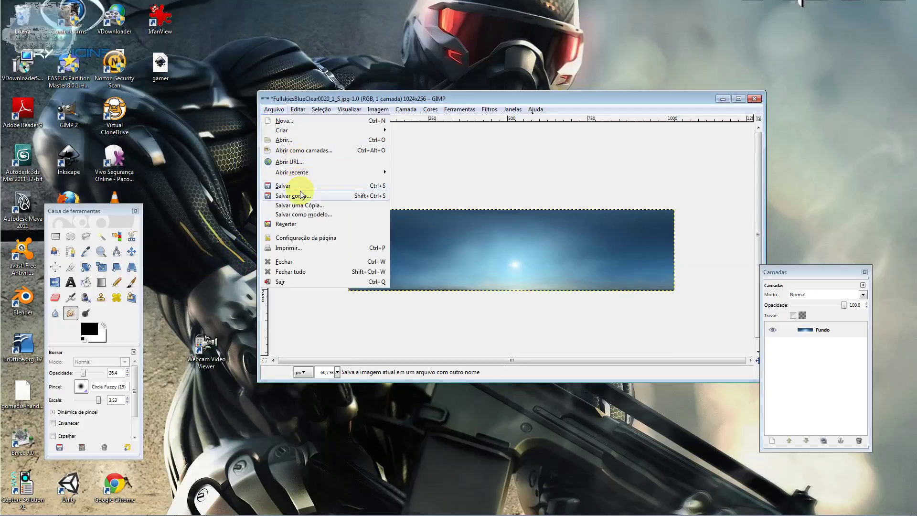
# Step: In Save As, browse to cursos (G:)/curso_direcao_de_arte and create folder direcao_arte_aula02
pyautogui.click(300, 195)
pyautogui.click(400, 327)
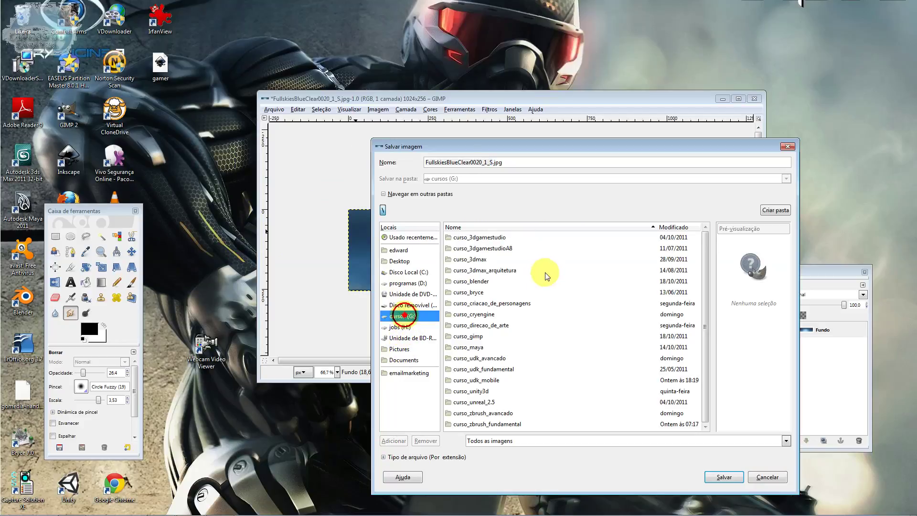
pyautogui.doubleClick(499, 329)
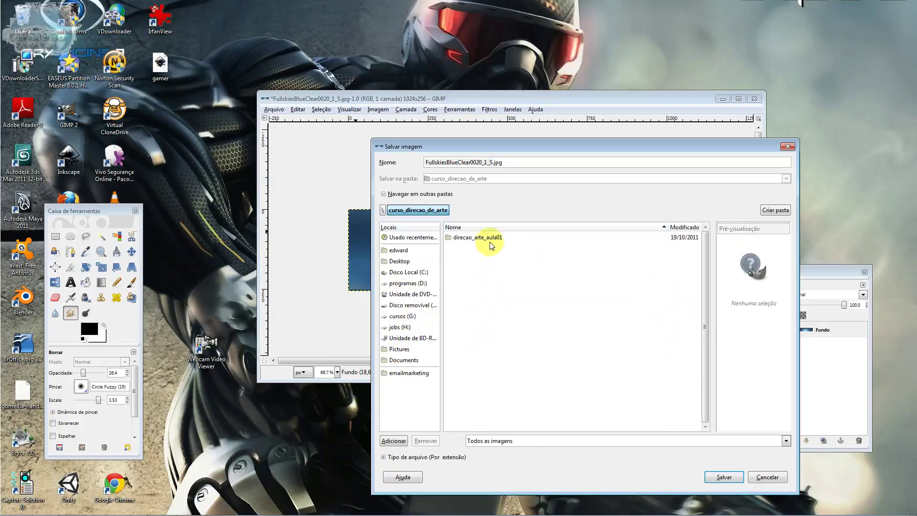
pyautogui.click(489, 228)
pyautogui.click(779, 211)
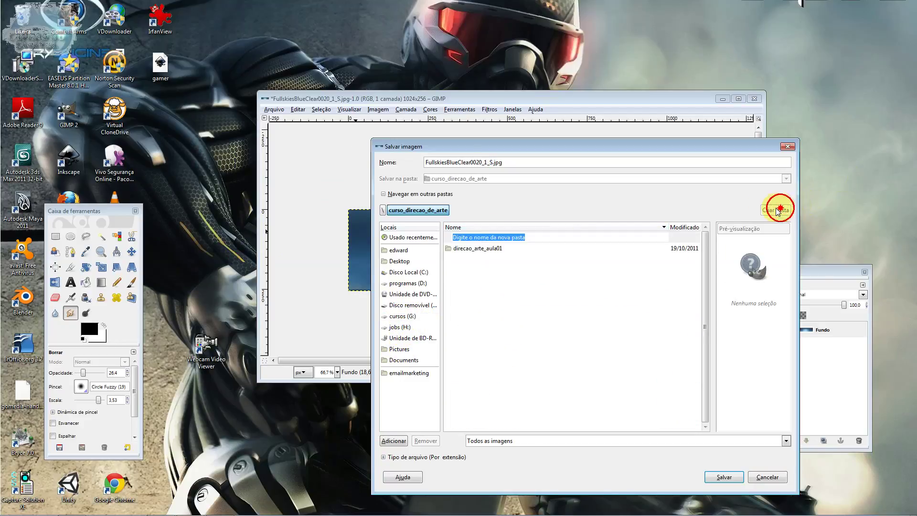
pyautogui.write('direcao_arte_aula02')
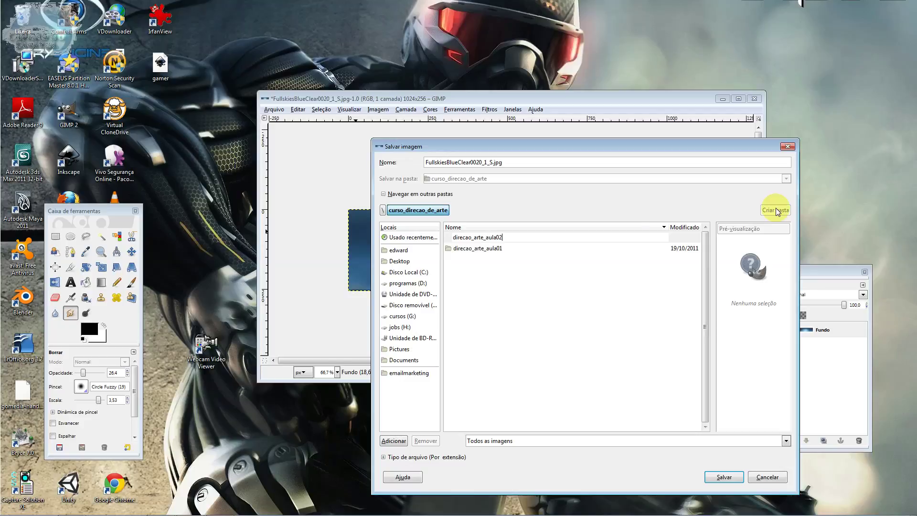
pyautogui.press('Return')
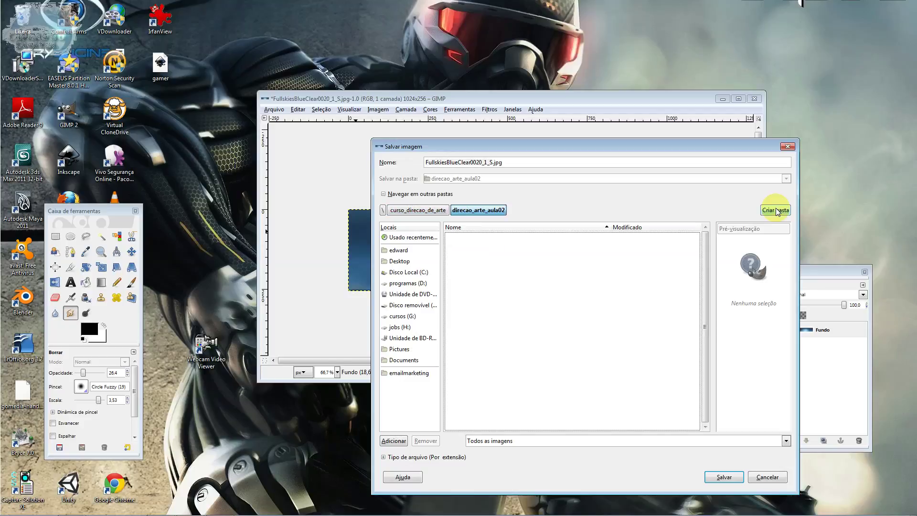
# Step: Save the image there as ceu01.bmp with default BMP options and close its window
pyautogui.tripleClick(497, 162)
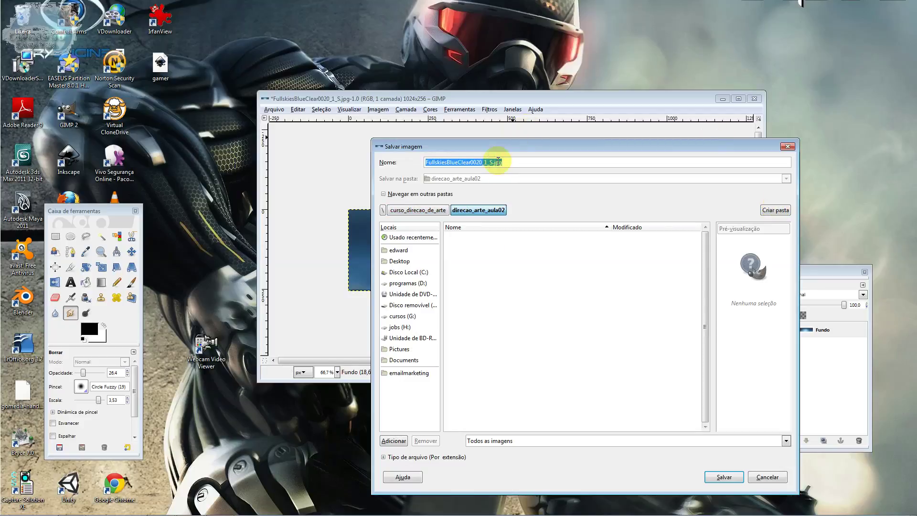
pyautogui.write('ceu01.bmp')
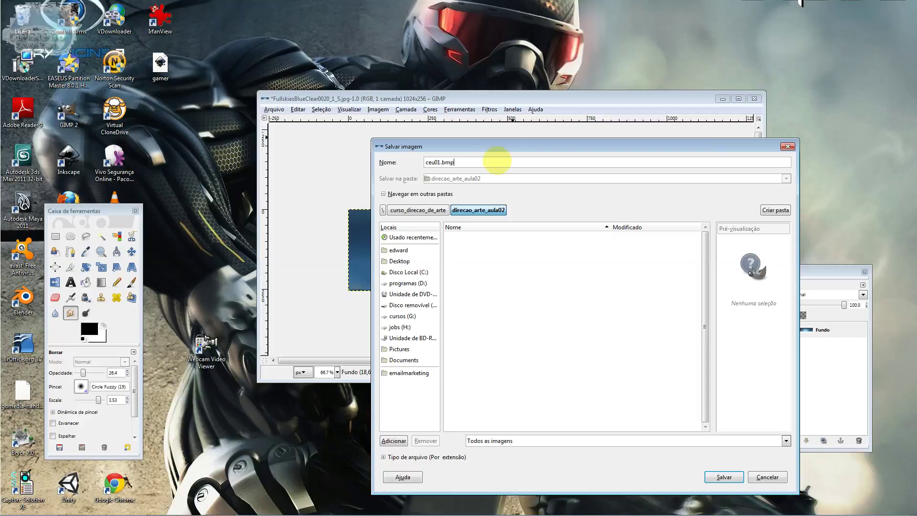
pyautogui.press('Return')
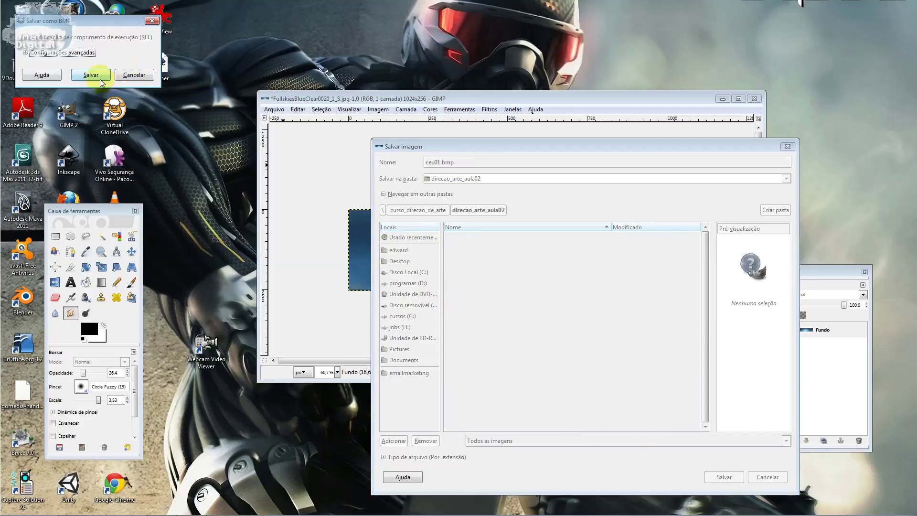
pyautogui.click(91, 75)
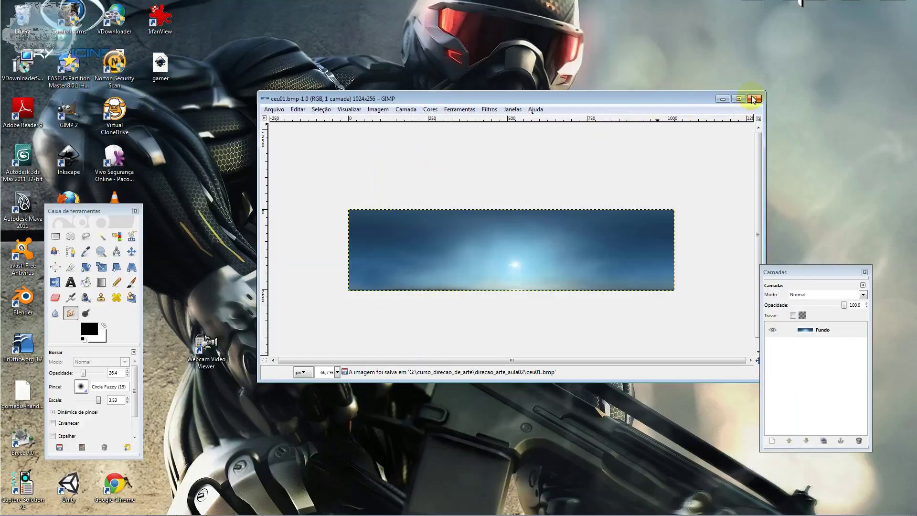
pyautogui.click(755, 99)
pyautogui.hotkey('alt', 'Tab')
pyautogui.hotkey('alt', 'Tab')
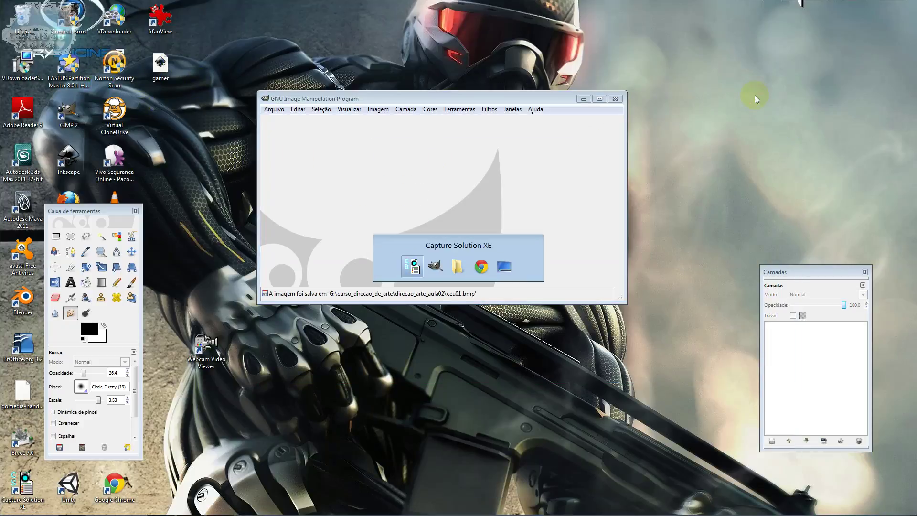